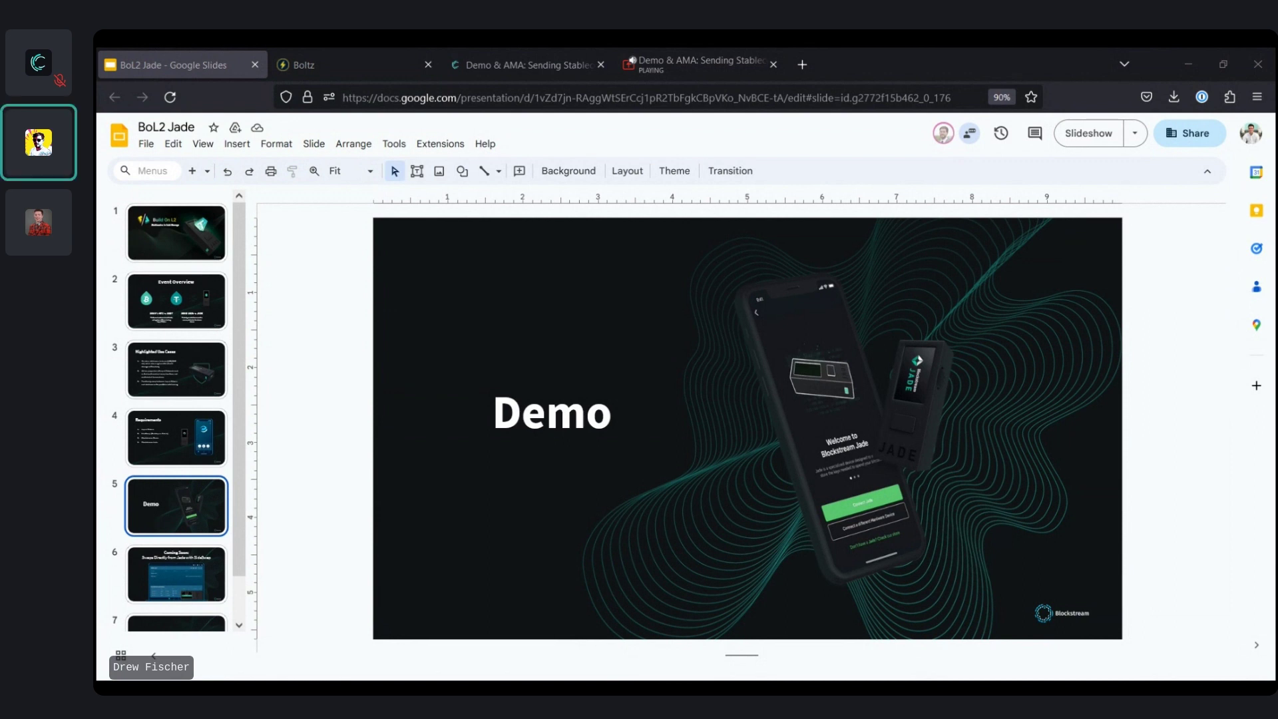
Leave the slide deck for the Demo & AMA livestream tab
left_click(671, 52)
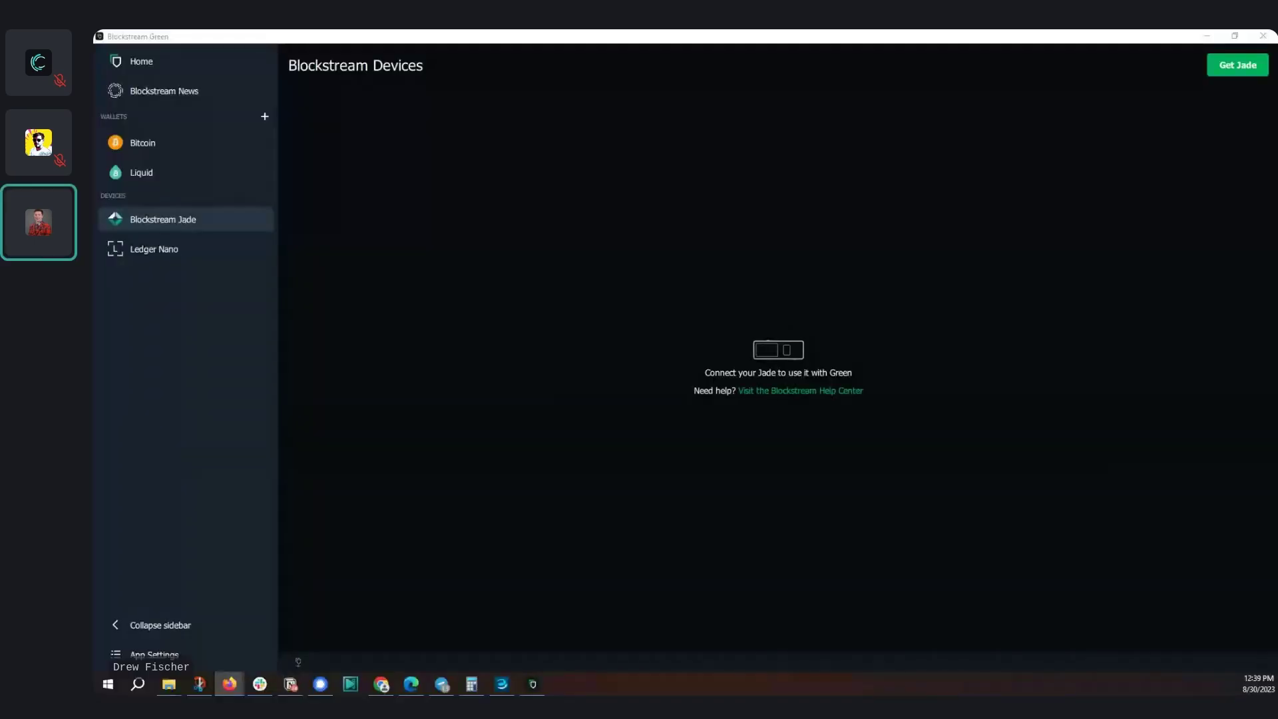
Bring SideSwap's wallet view with its L-BTC and USDt balances to the front
key("alt+Tab")
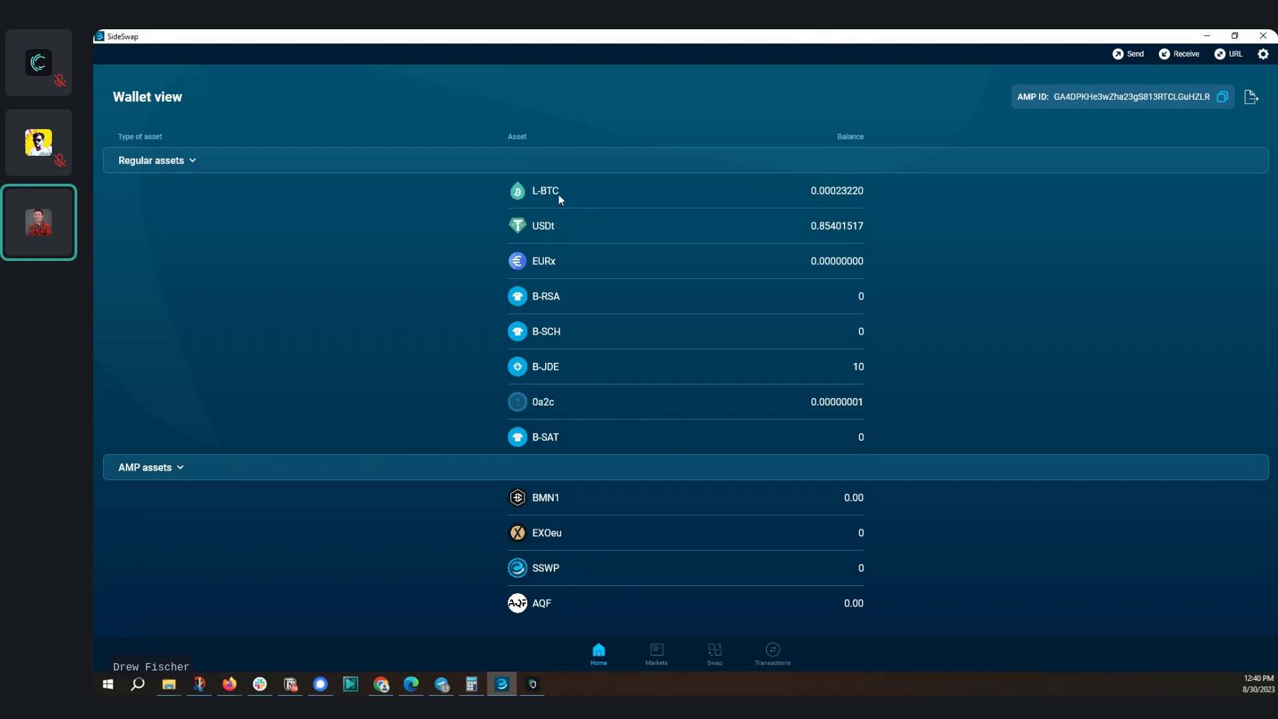
Swap the entire 0.00023220 L-BTC balance for USDt
left_click(855, 193)
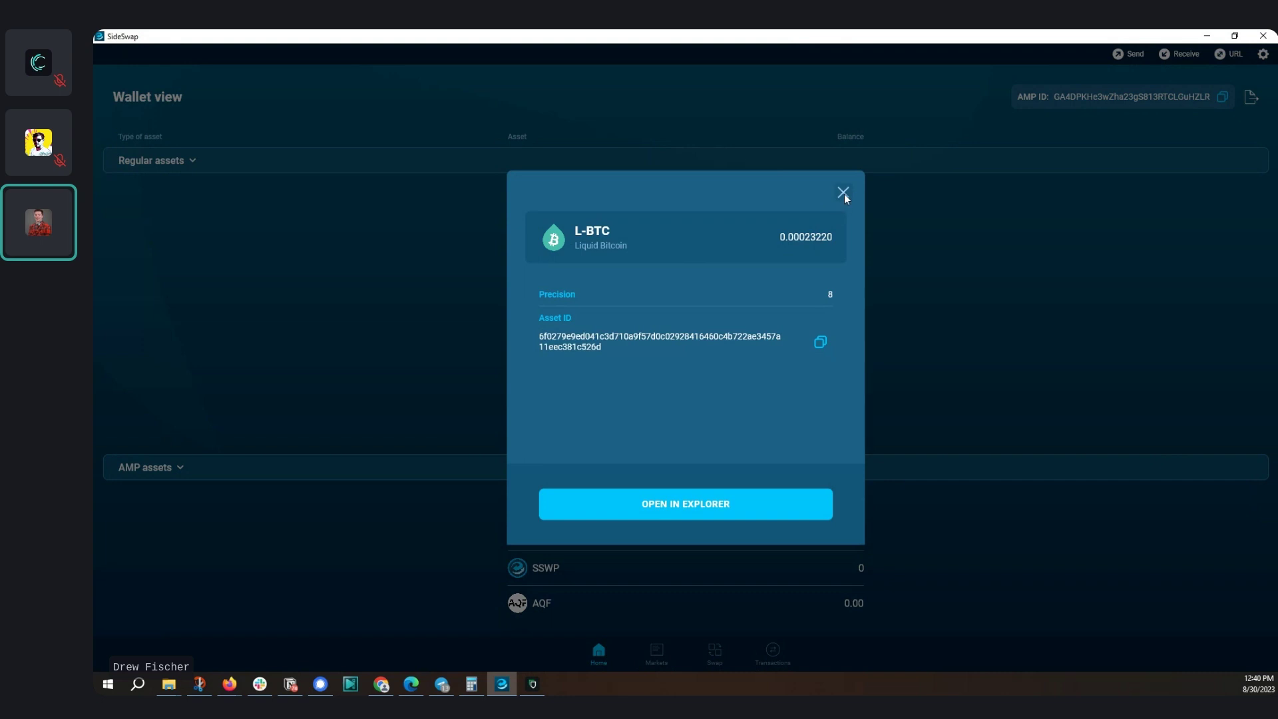
left_click(844, 193)
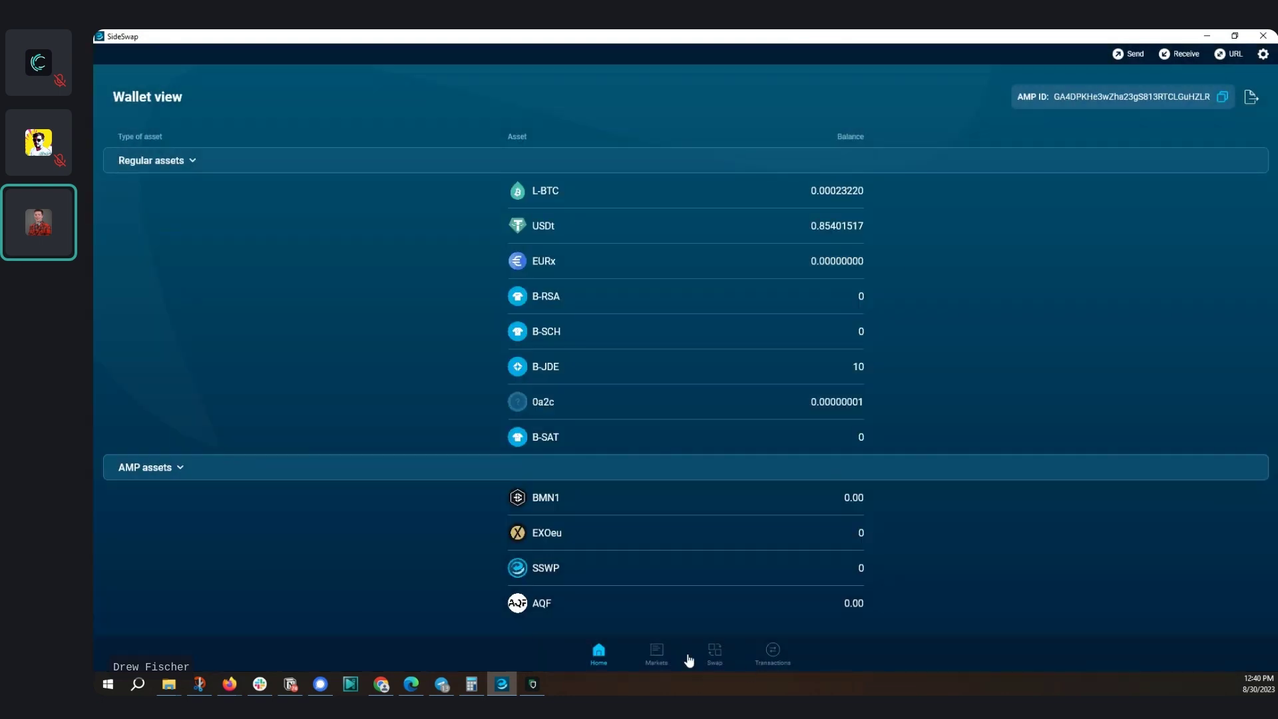
left_click(711, 659)
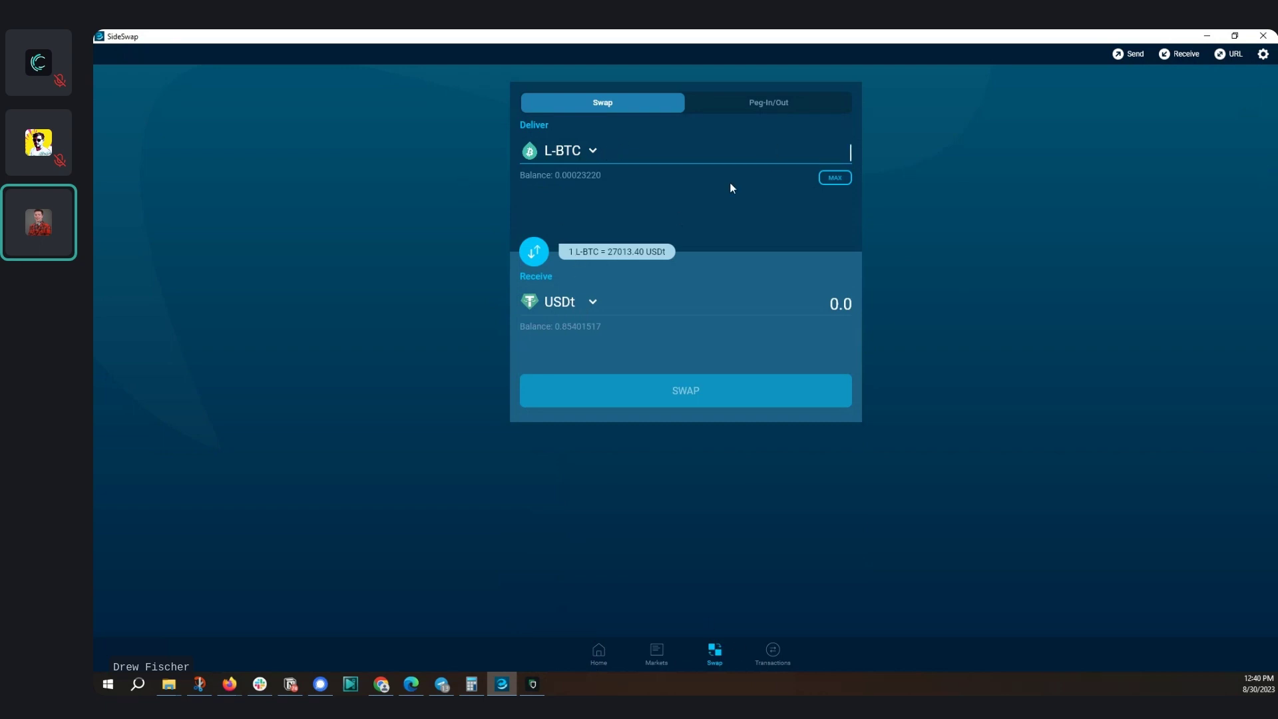
left_click(835, 177)
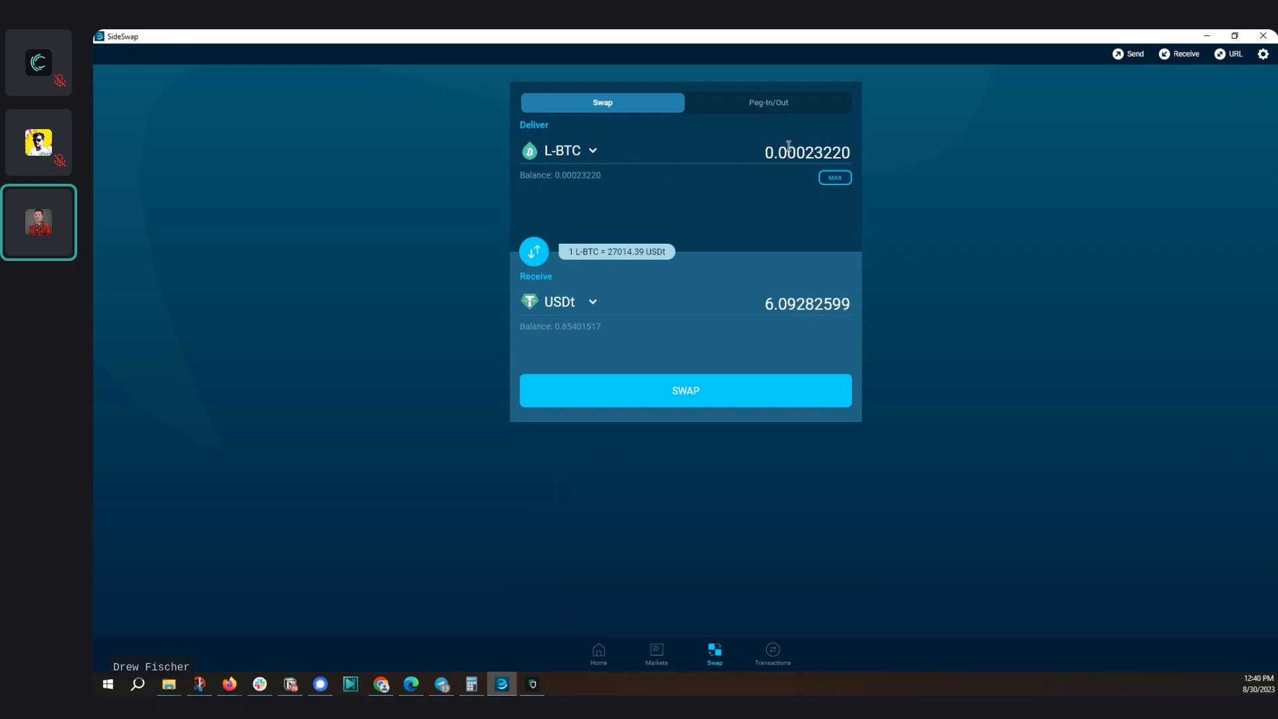
left_click(723, 390)
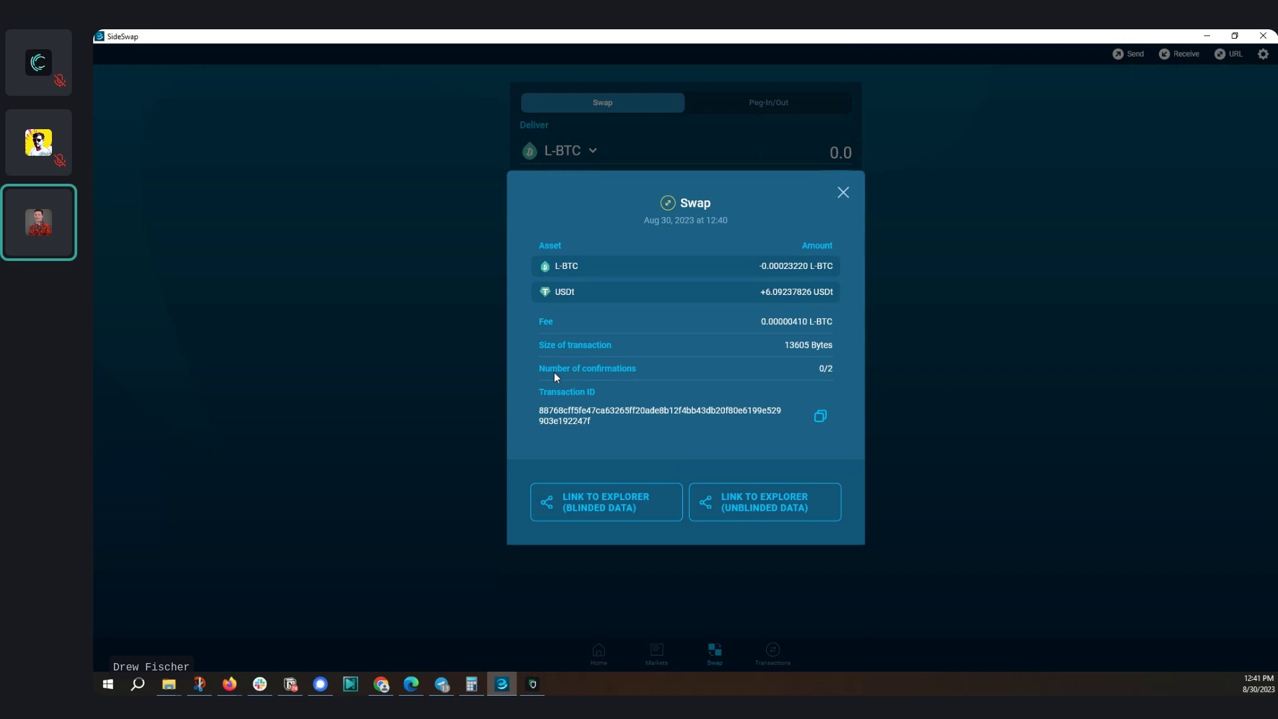
left_click(846, 194)
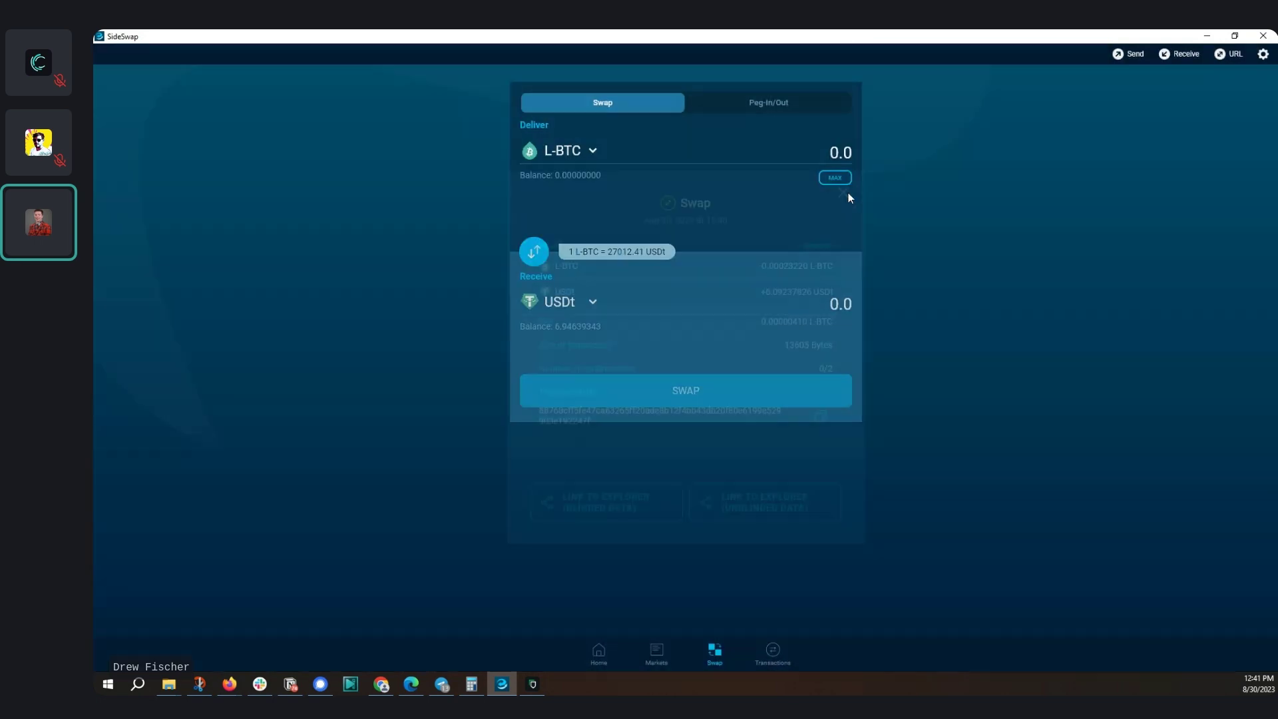
Confirm the USDt balance is 6.94639343 and open the unconfirmed swap in the explorer
left_click(598, 653)
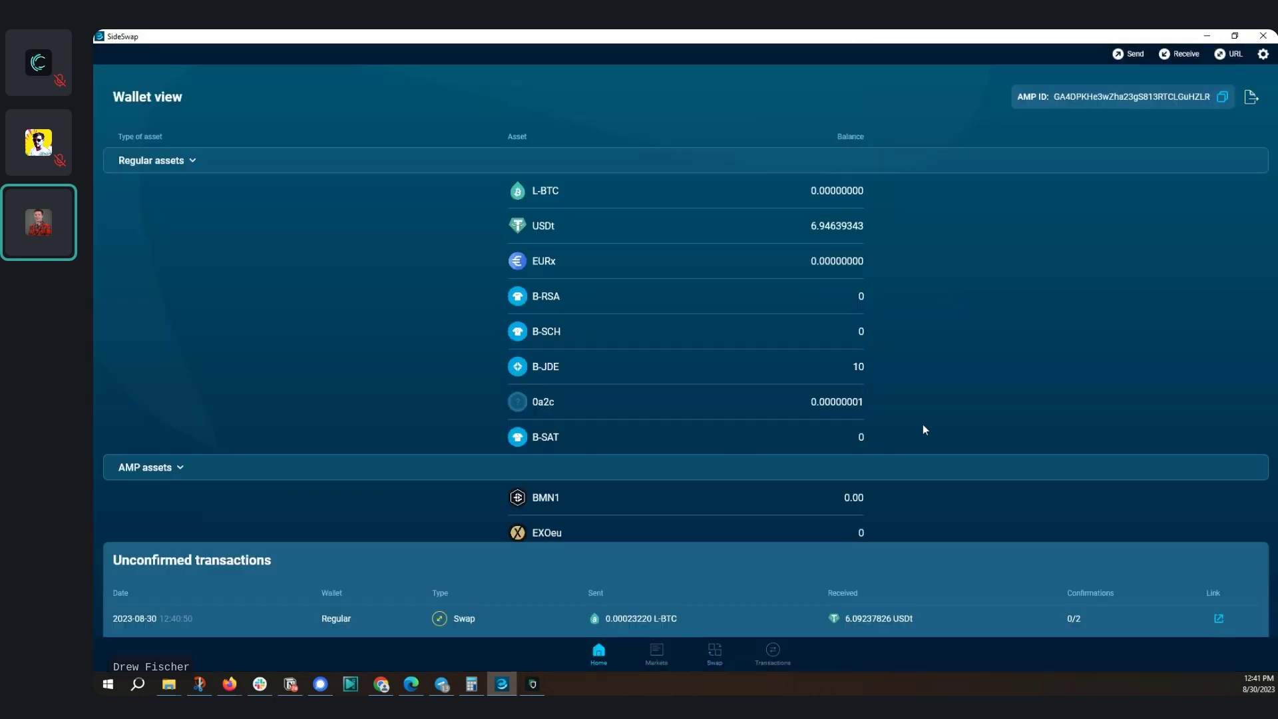
left_click(543, 230)
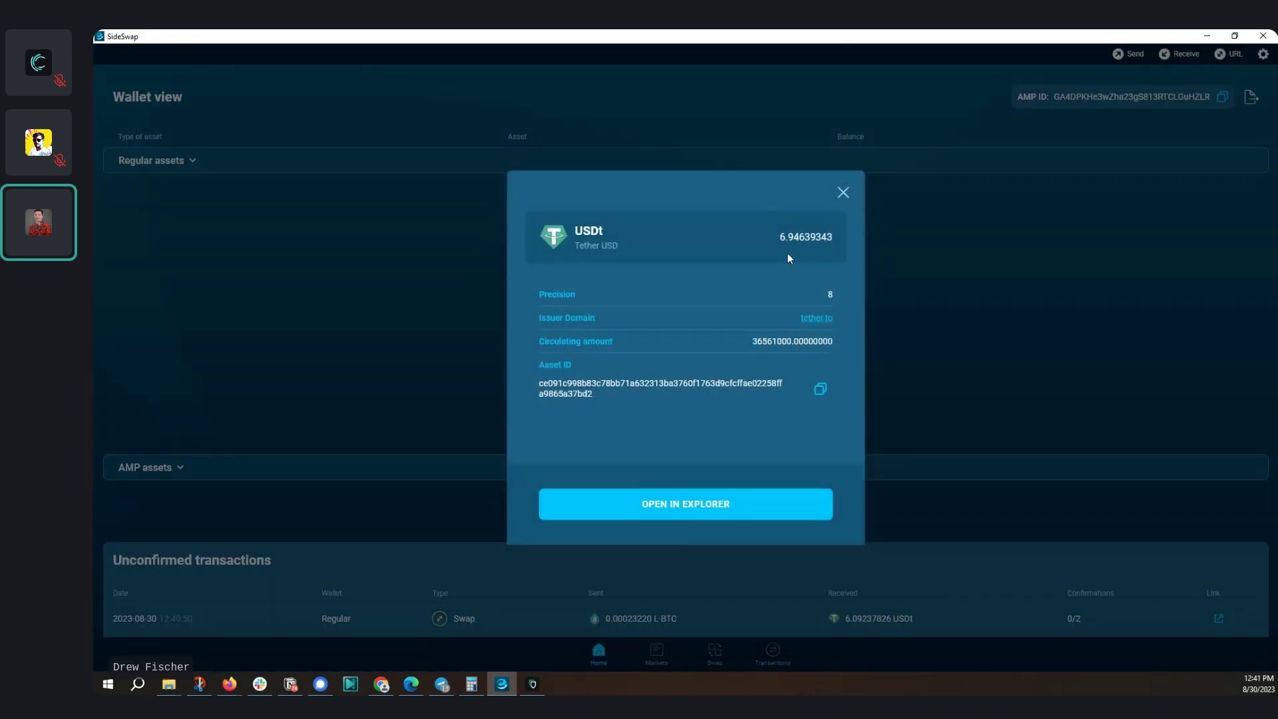
left_click(842, 191)
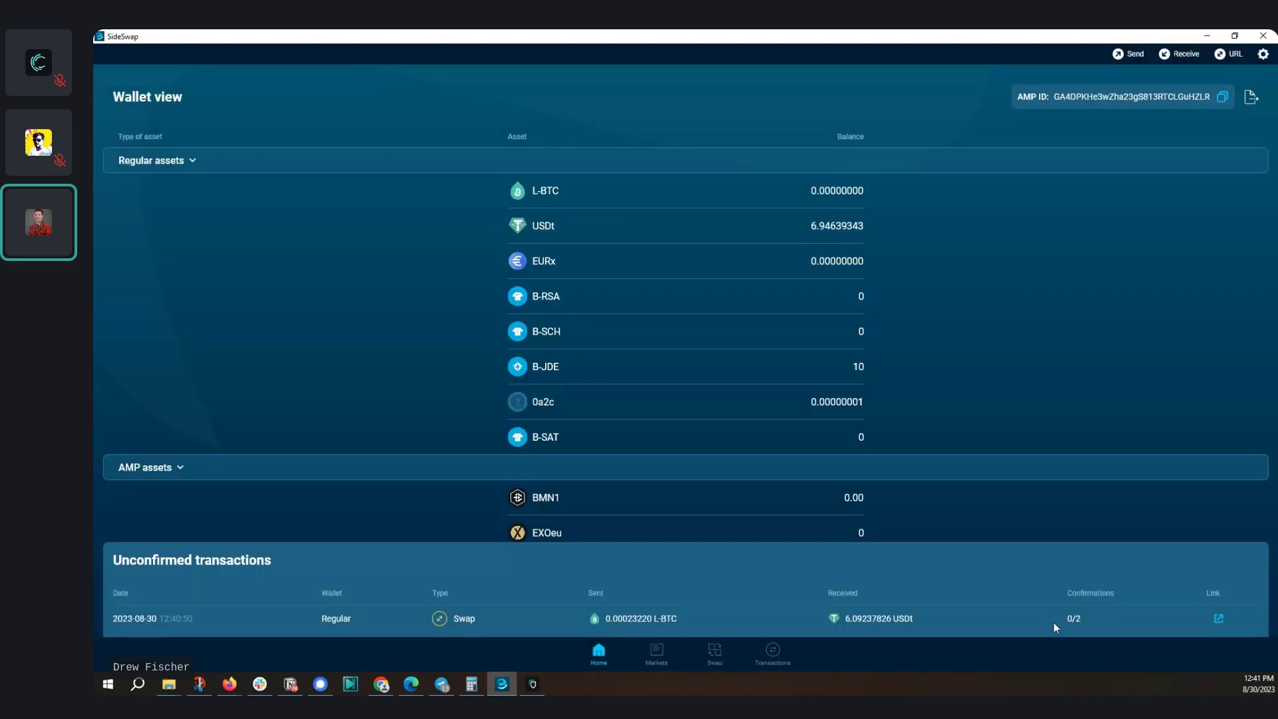
left_click(1220, 620)
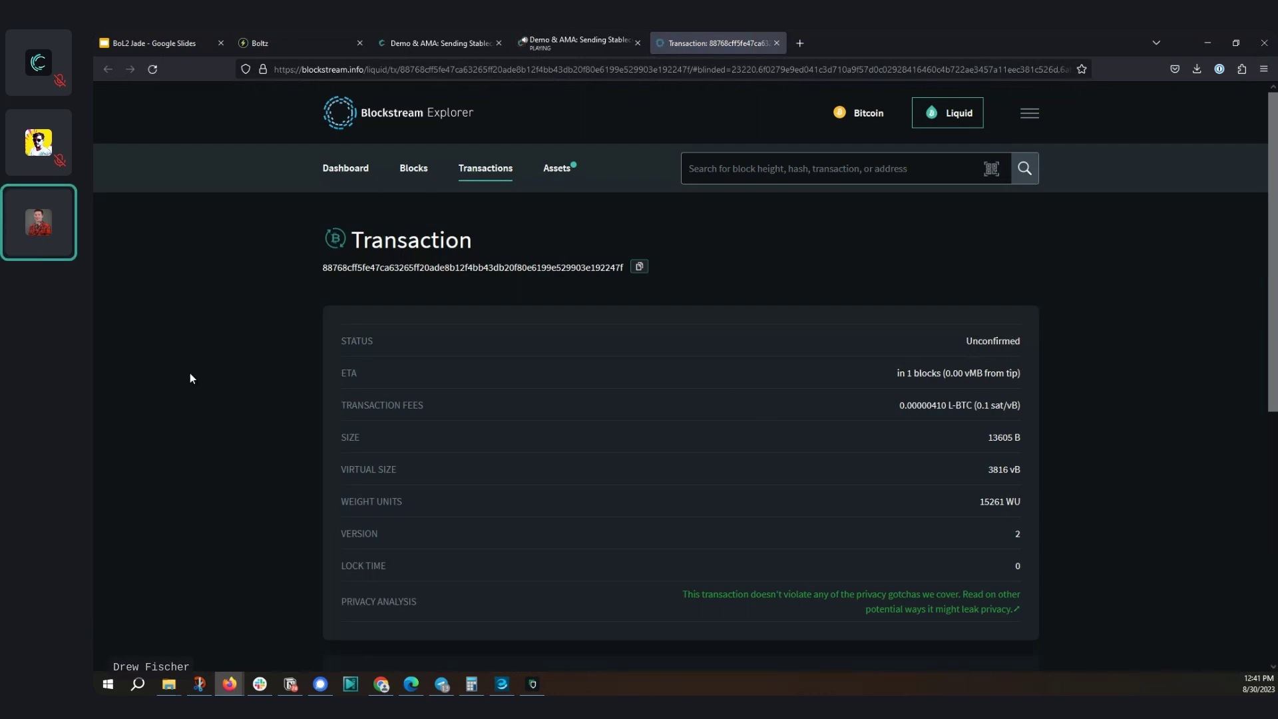
Check the swap's 1-block ETA in the explorer, then return to Blockstream Green
double_click(916, 374)
triple_click(916, 374)
left_click(1092, 505)
left_click(533, 684)
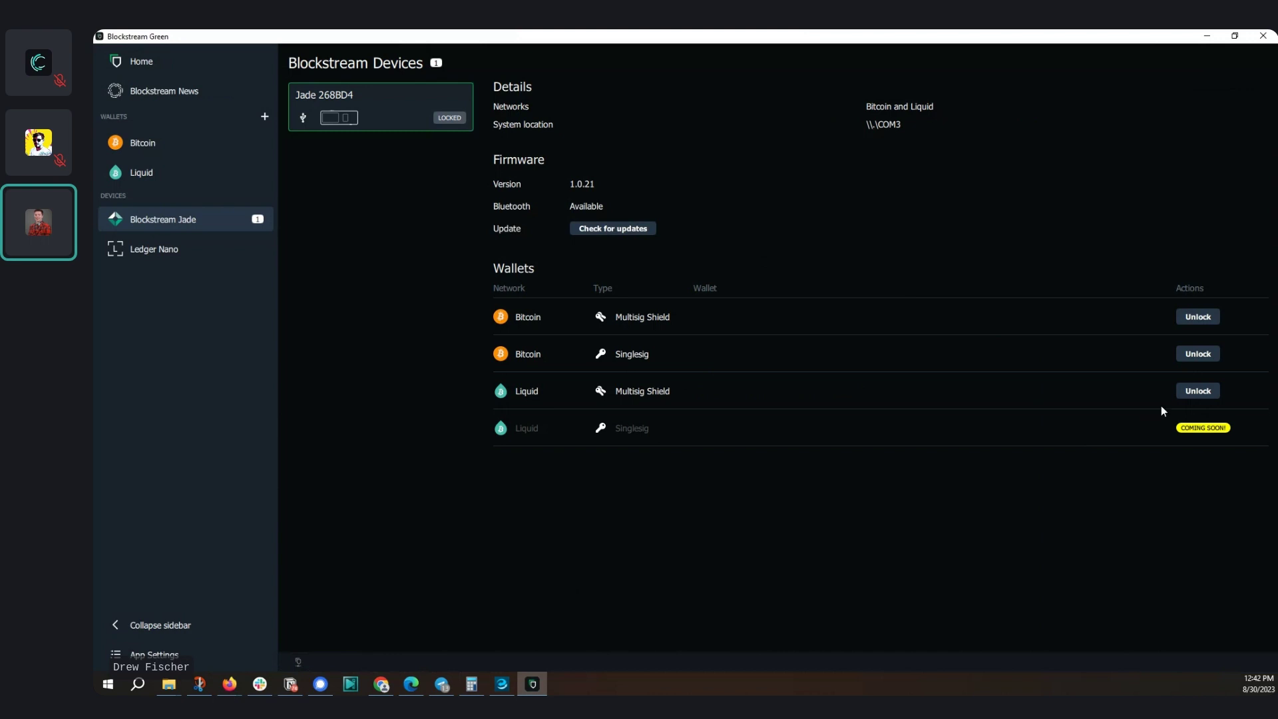
Unlock the Jade's Liquid Multisig Shield wallet and copy a receive address from Liquid on Jade 268BD4
left_click(1196, 394)
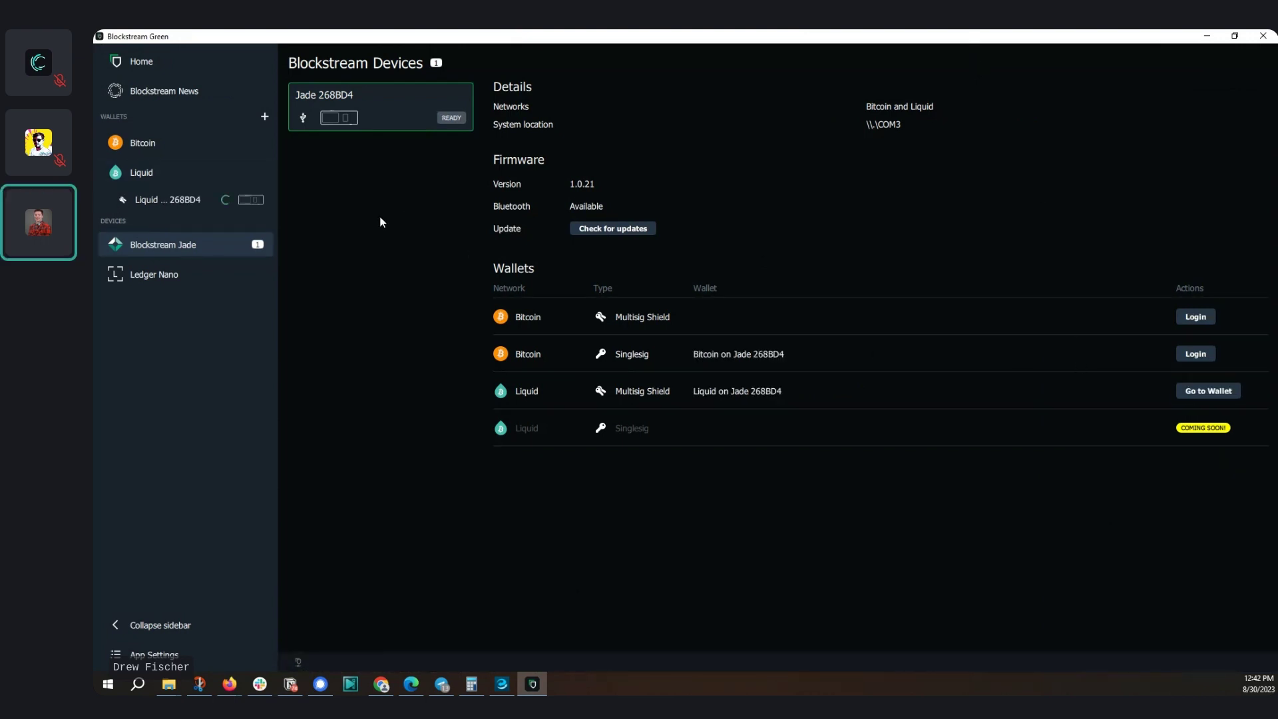
left_click(172, 201)
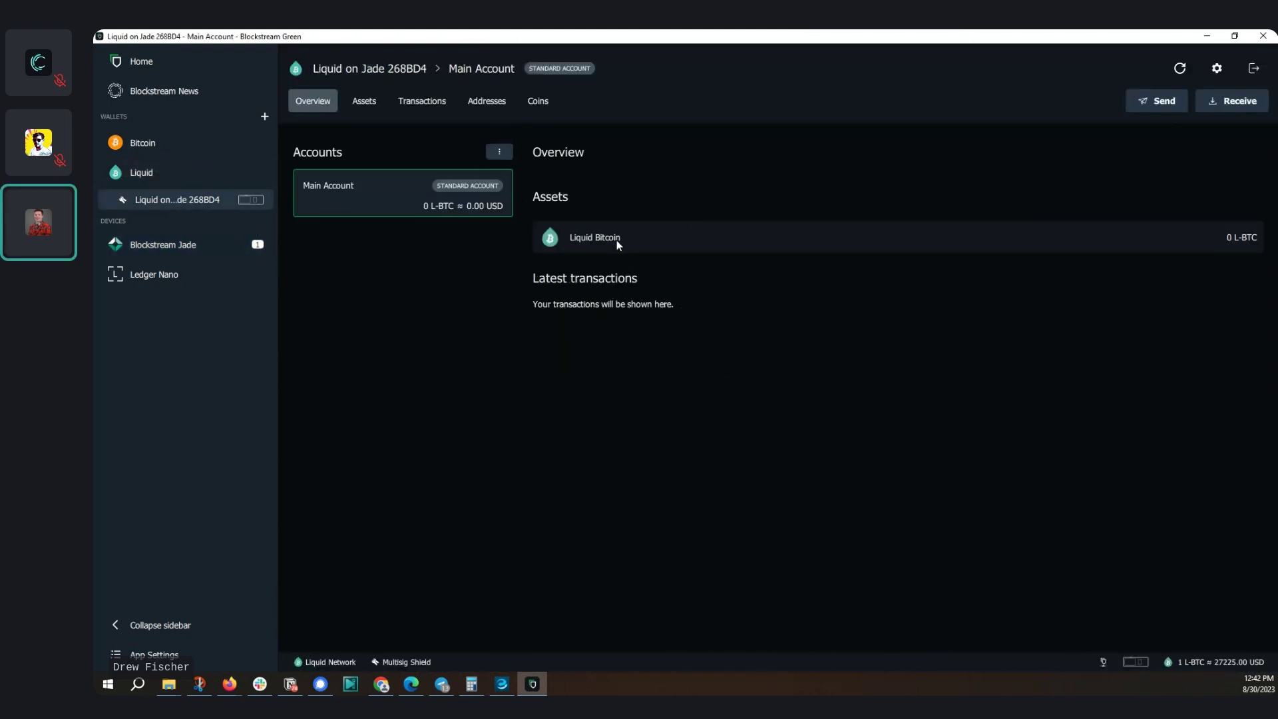
left_click(1231, 107)
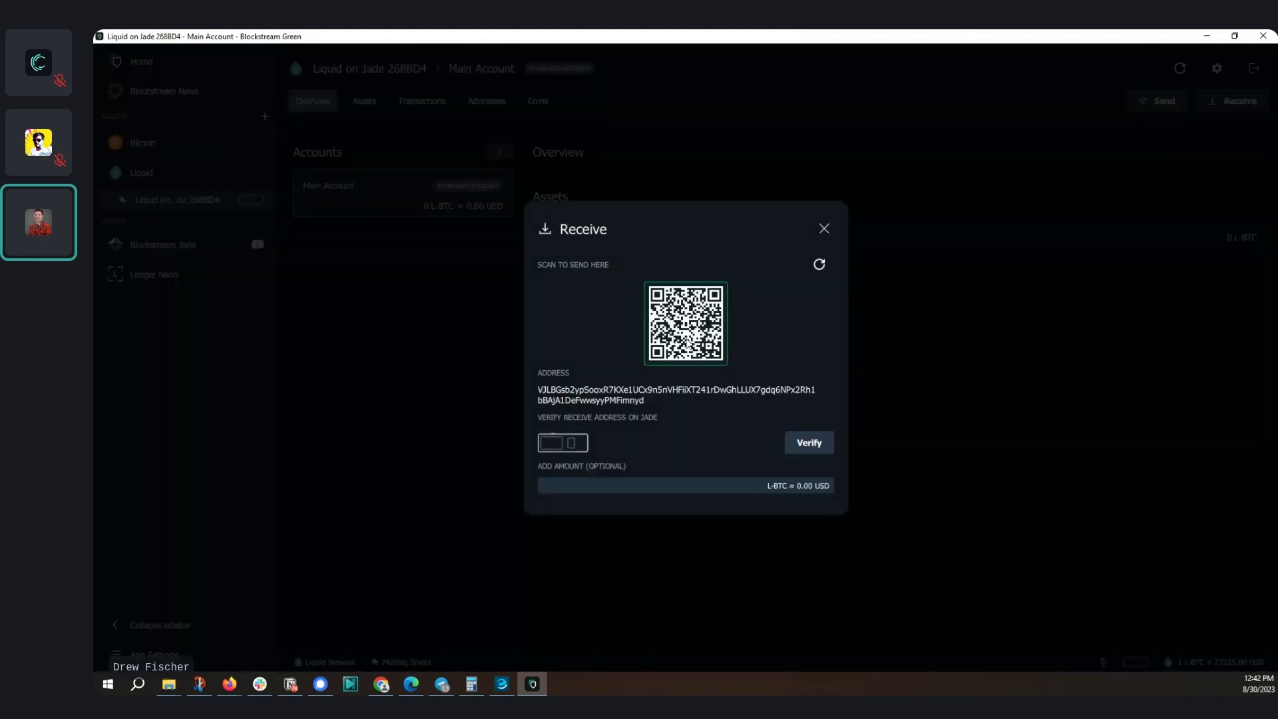
left_click(660, 391)
left_click(673, 392)
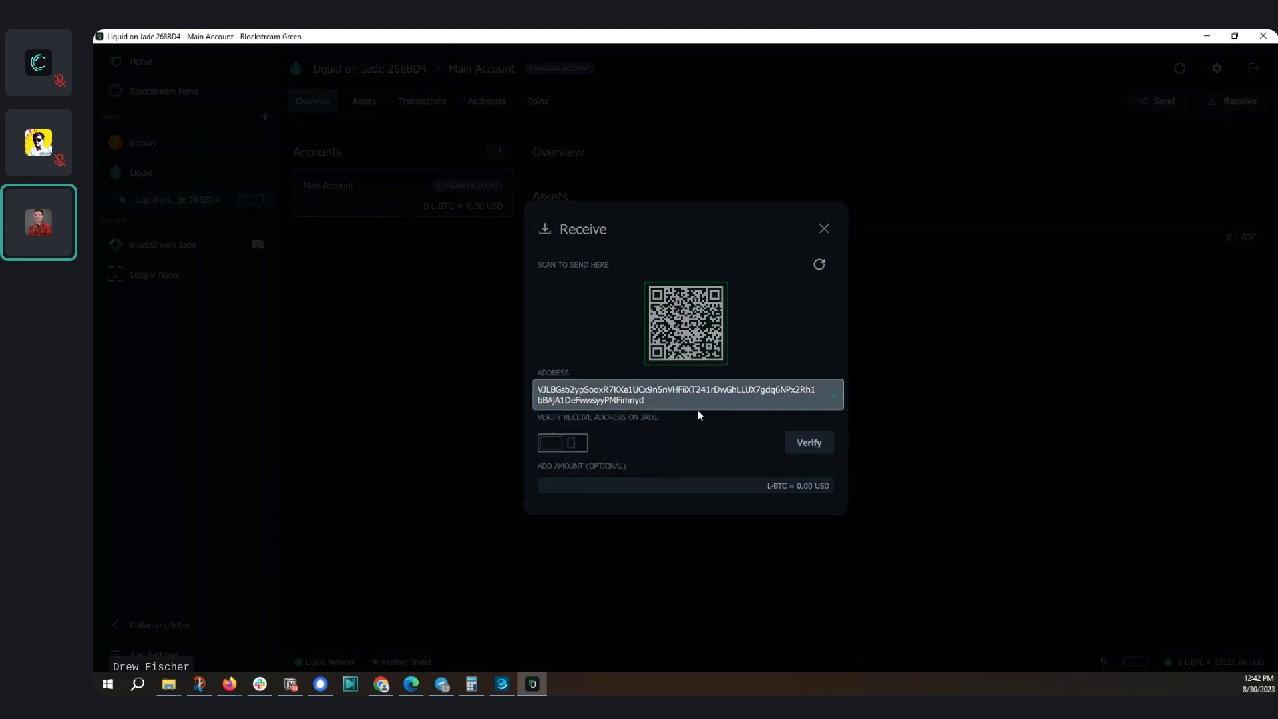
left_click(510, 684)
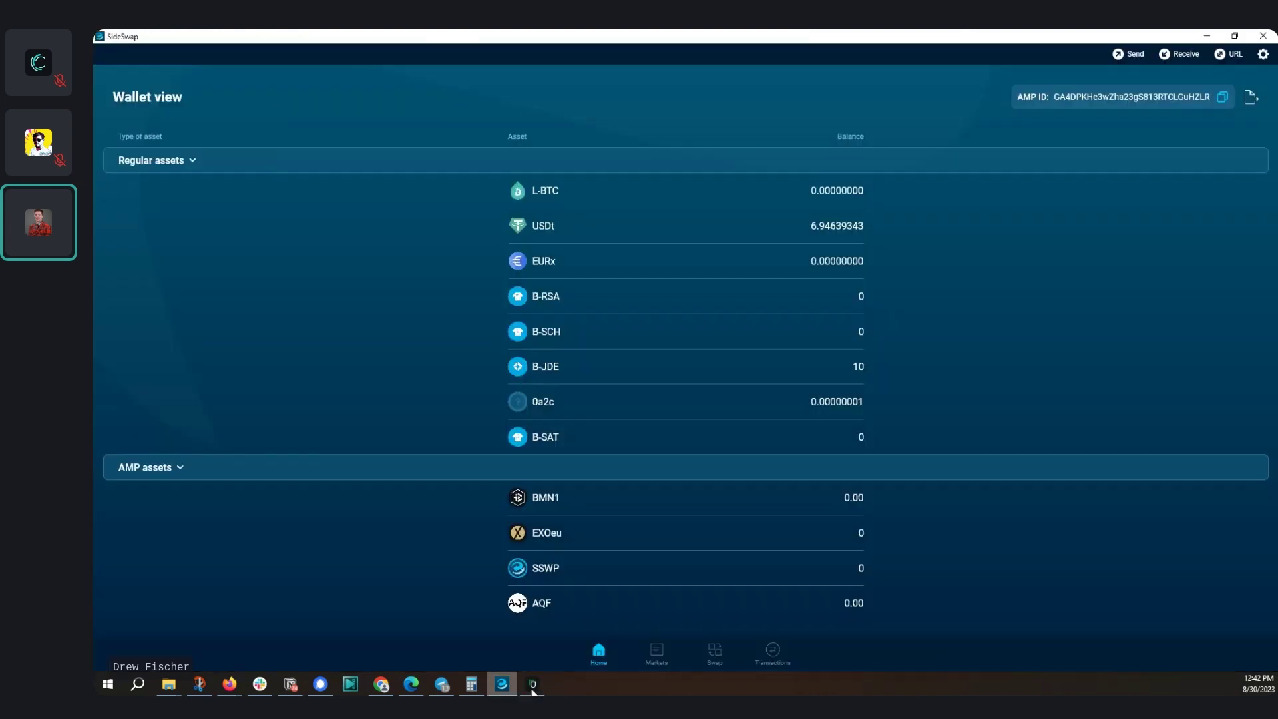
Try sending the full USDt balance to the Jade address; it fails for lack of L-BTC fees
left_click(1121, 53)
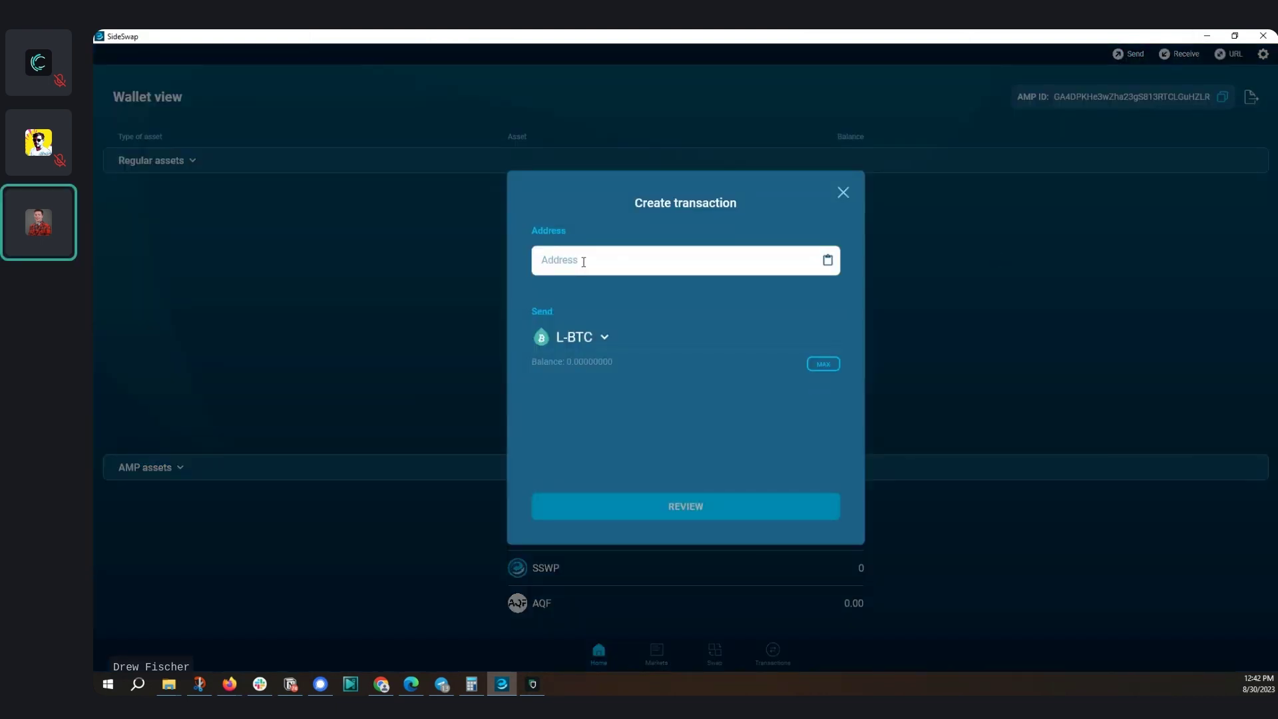
type("VJLBGsb2ypSqoxR7KXe1UCx9n5nVHFiiXT241rDwGhLLUX7gdq6NPx2Rh1bBAjA1DelwwsyyPMFimnyd")
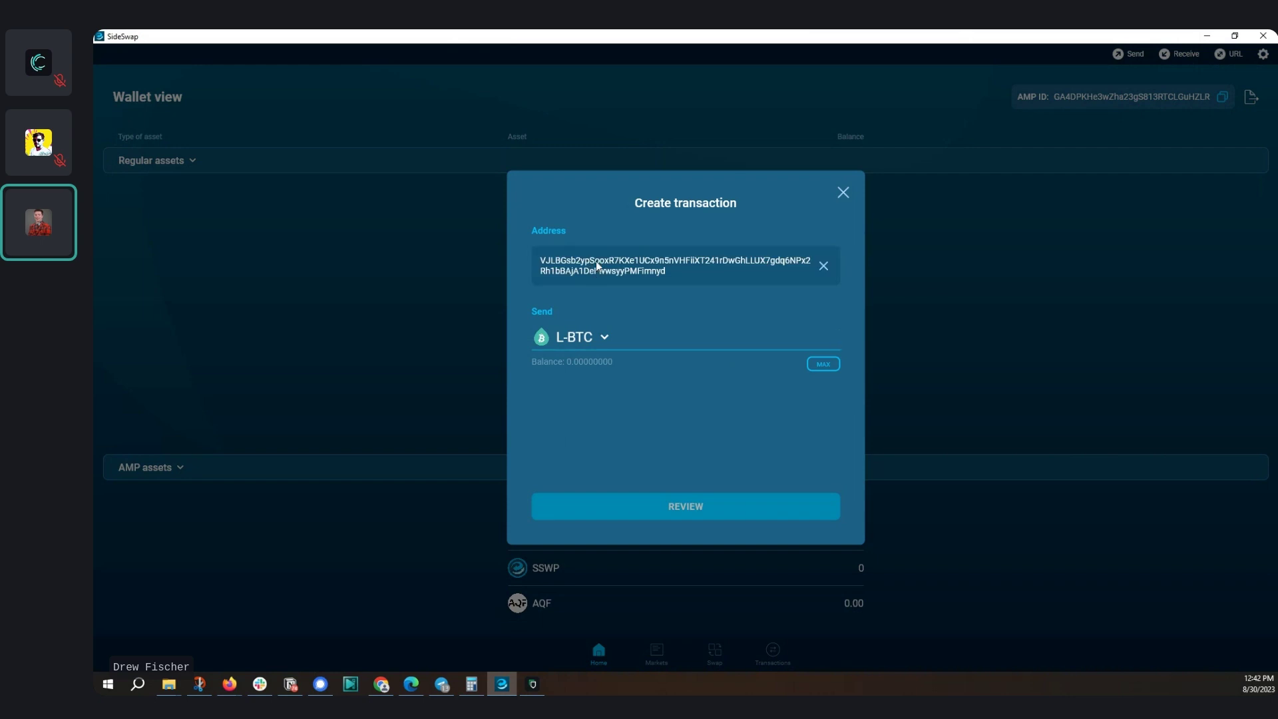
left_click(606, 340)
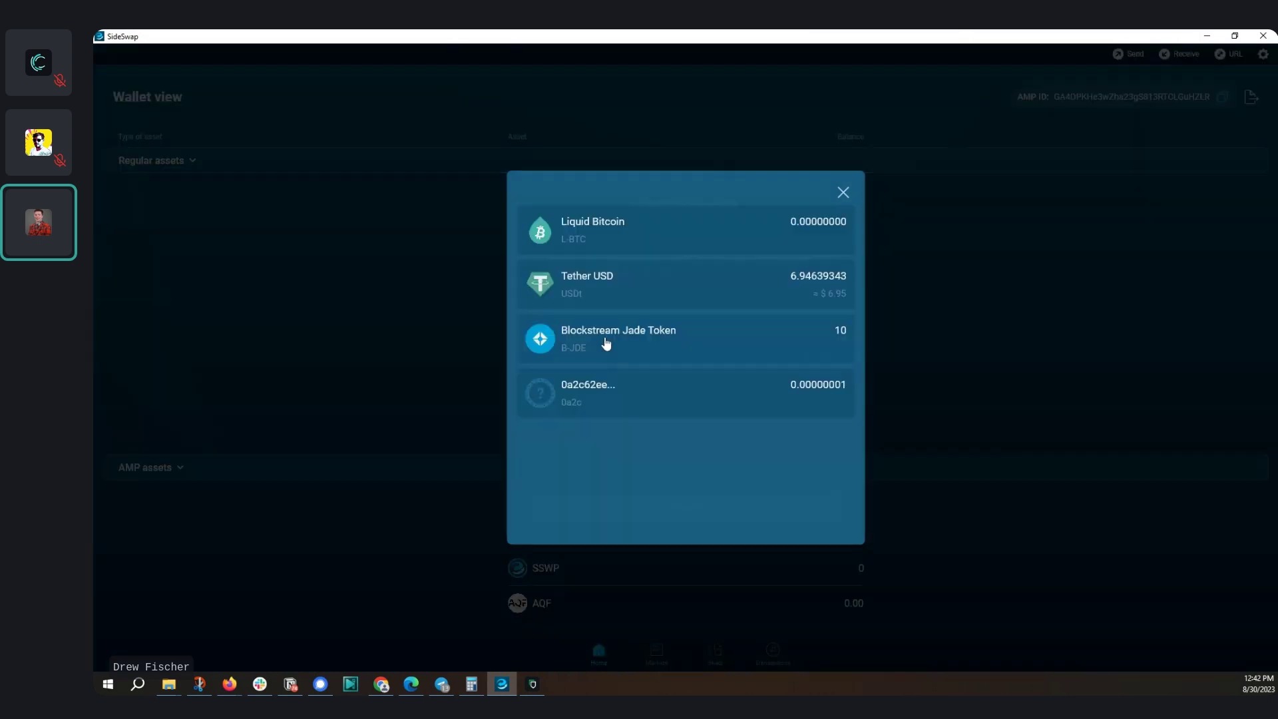
left_click(629, 286)
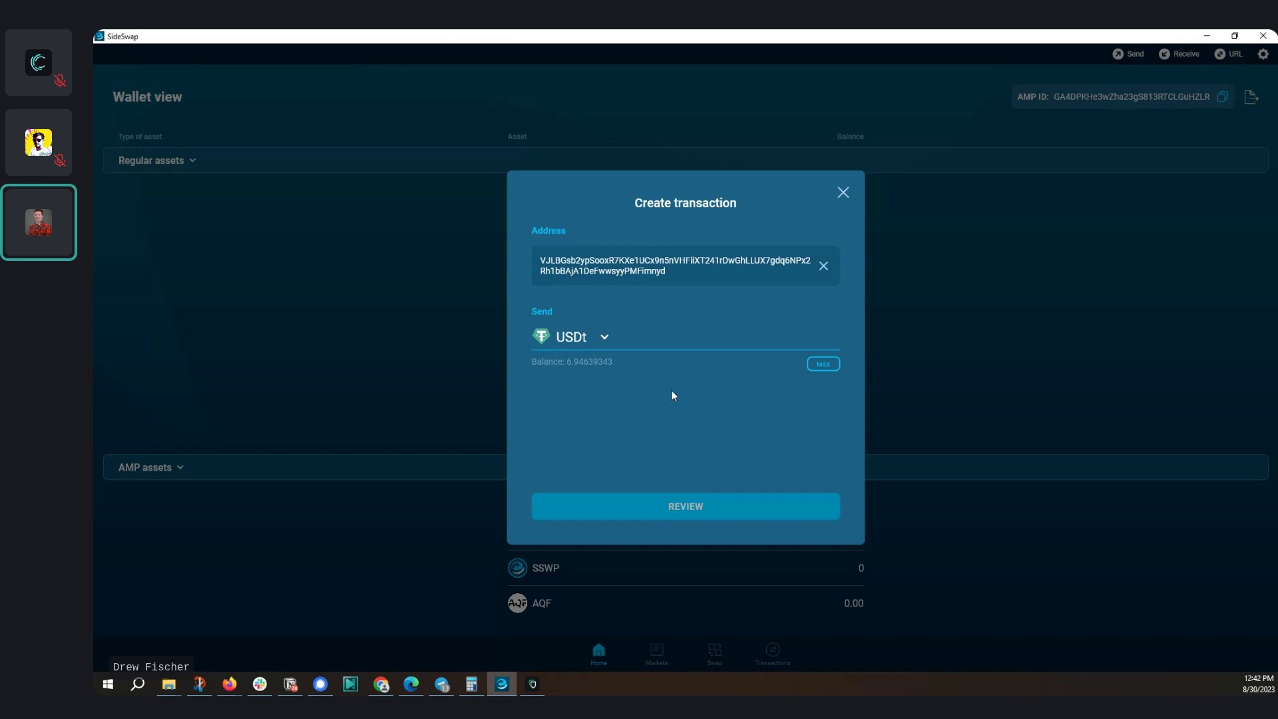
left_click(823, 364)
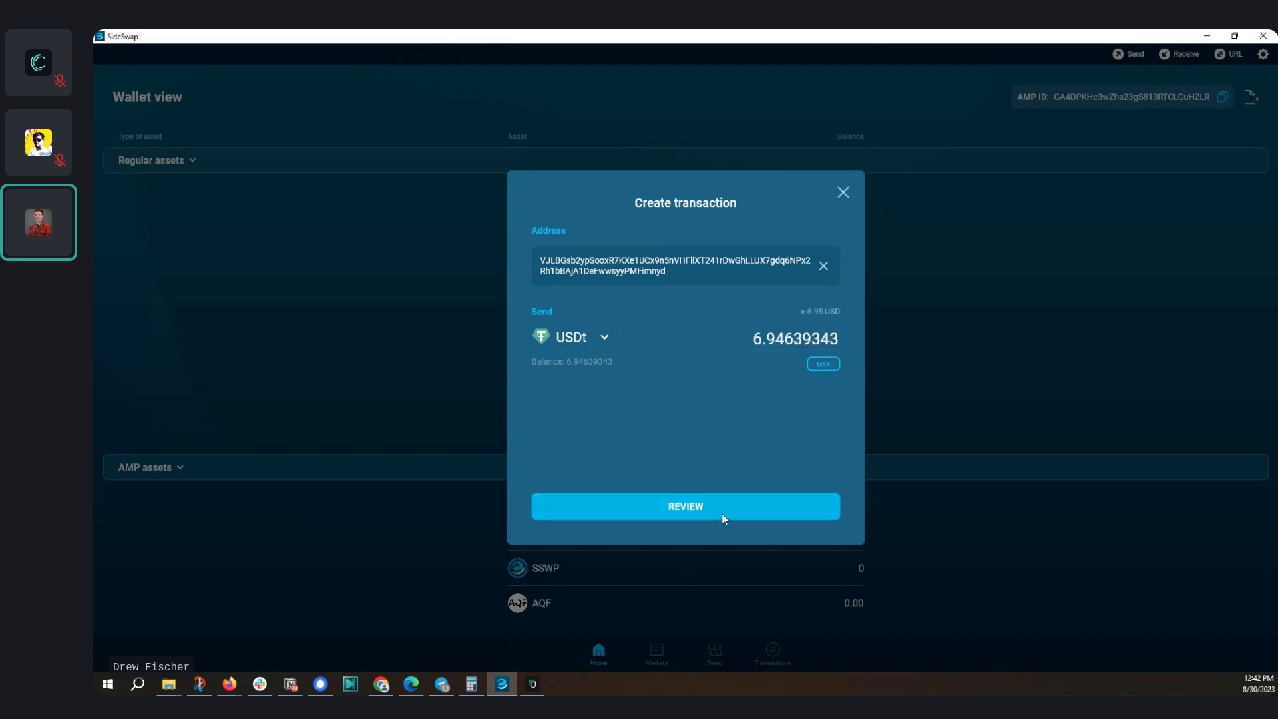
left_click(704, 508)
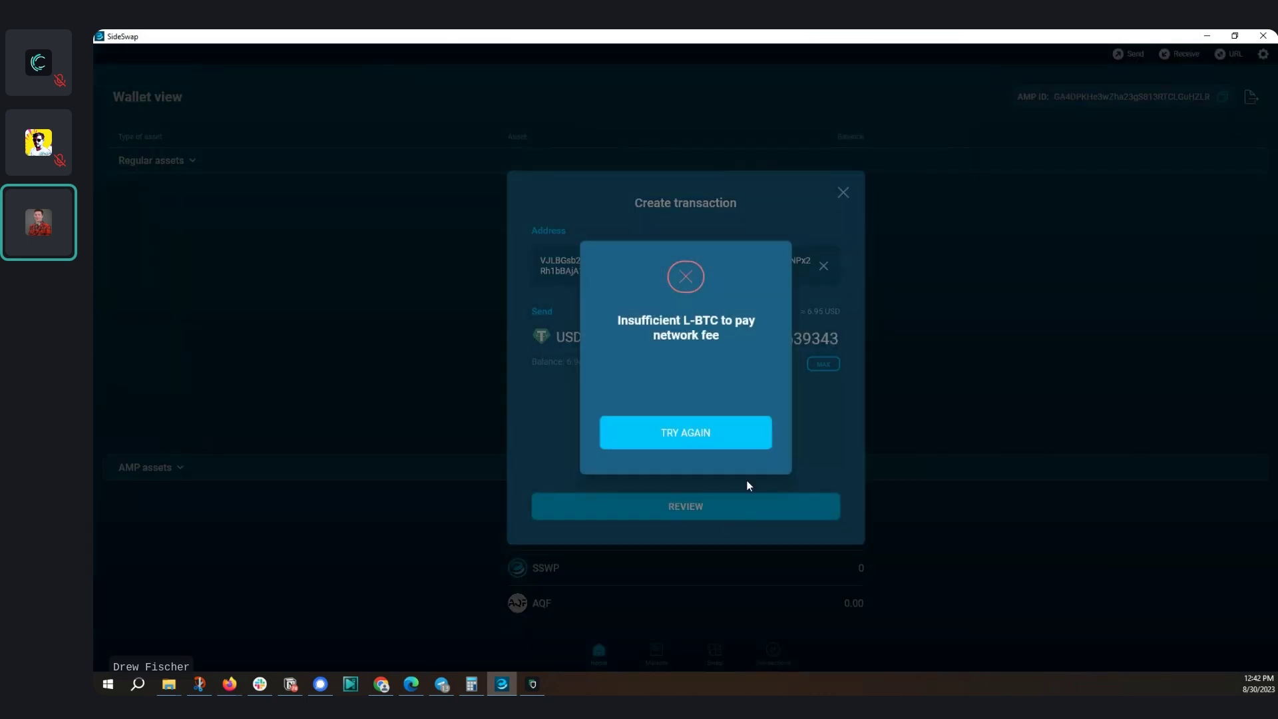
left_click(707, 434)
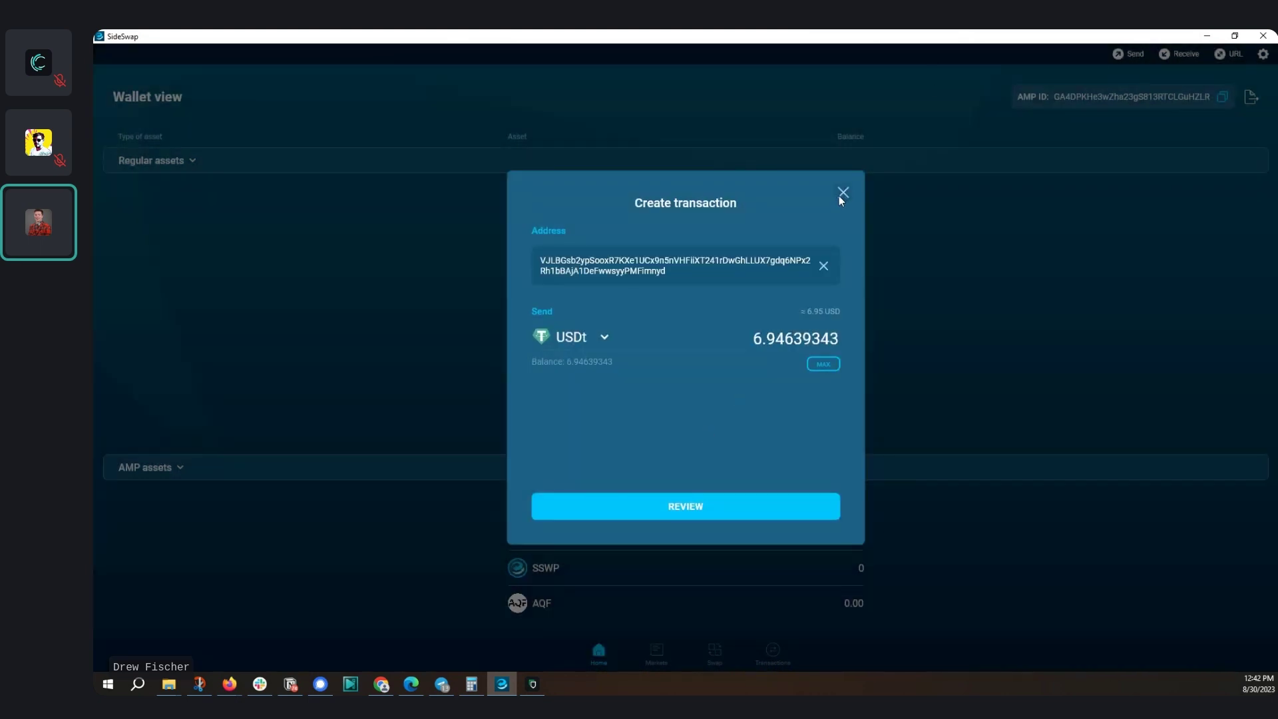
left_click(842, 194)
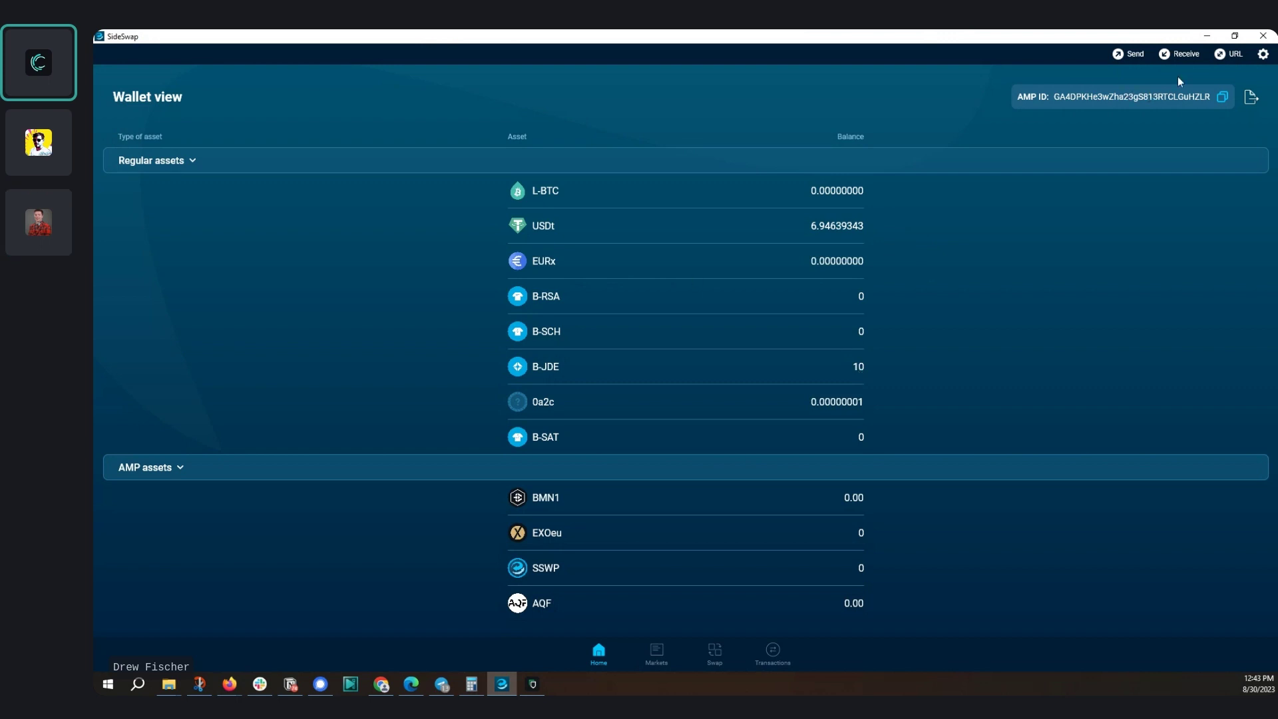
Copy SideSwap's Liquid receiving address and go back to the browser
left_click(1173, 55)
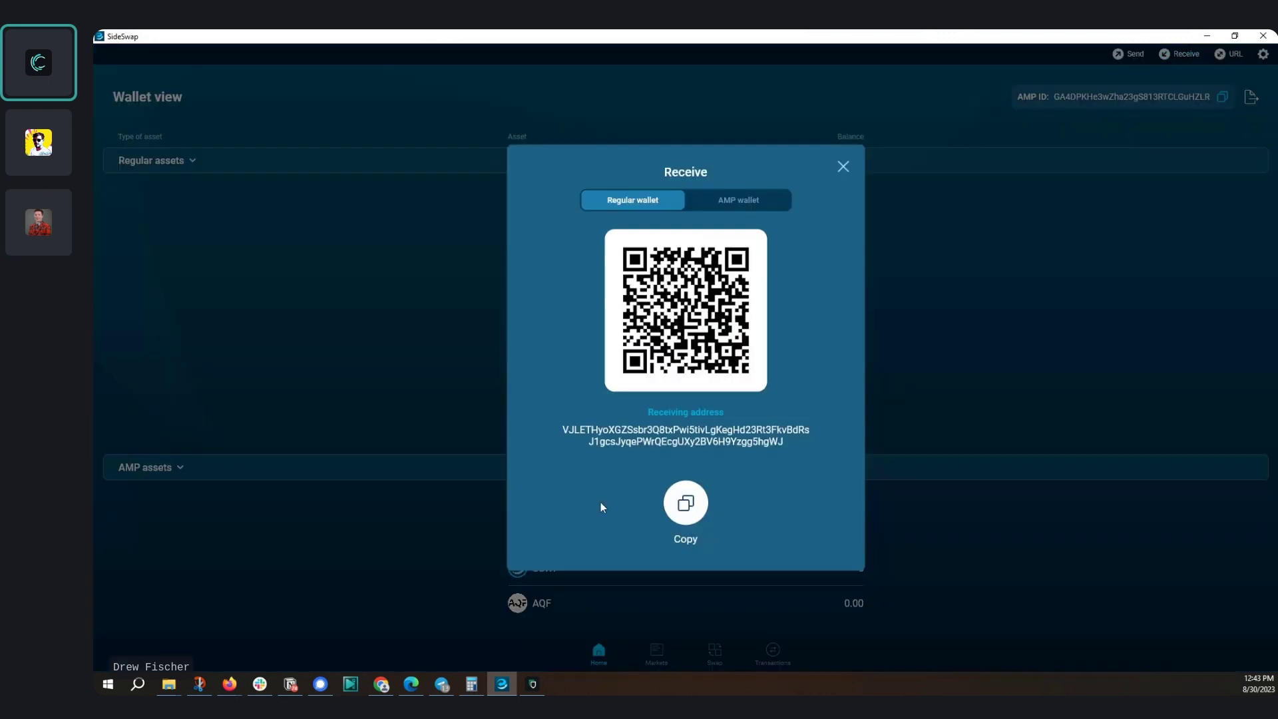
left_click(694, 507)
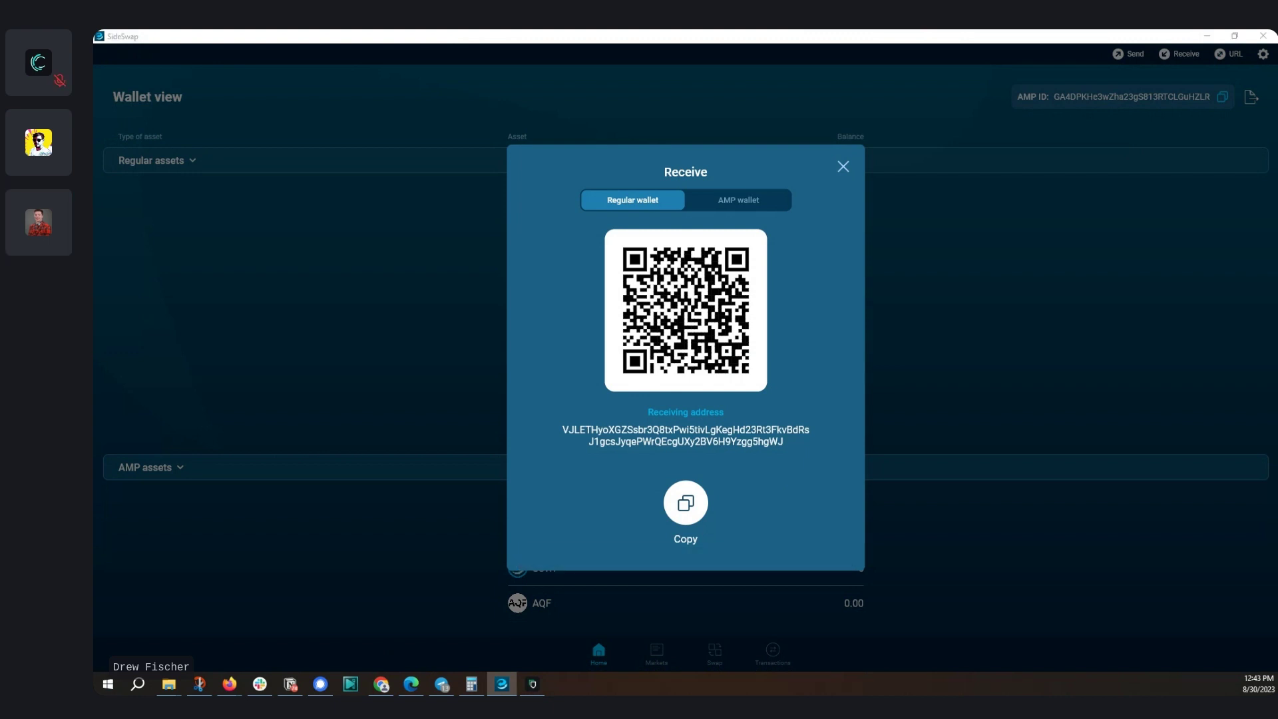
key("alt+Tab")
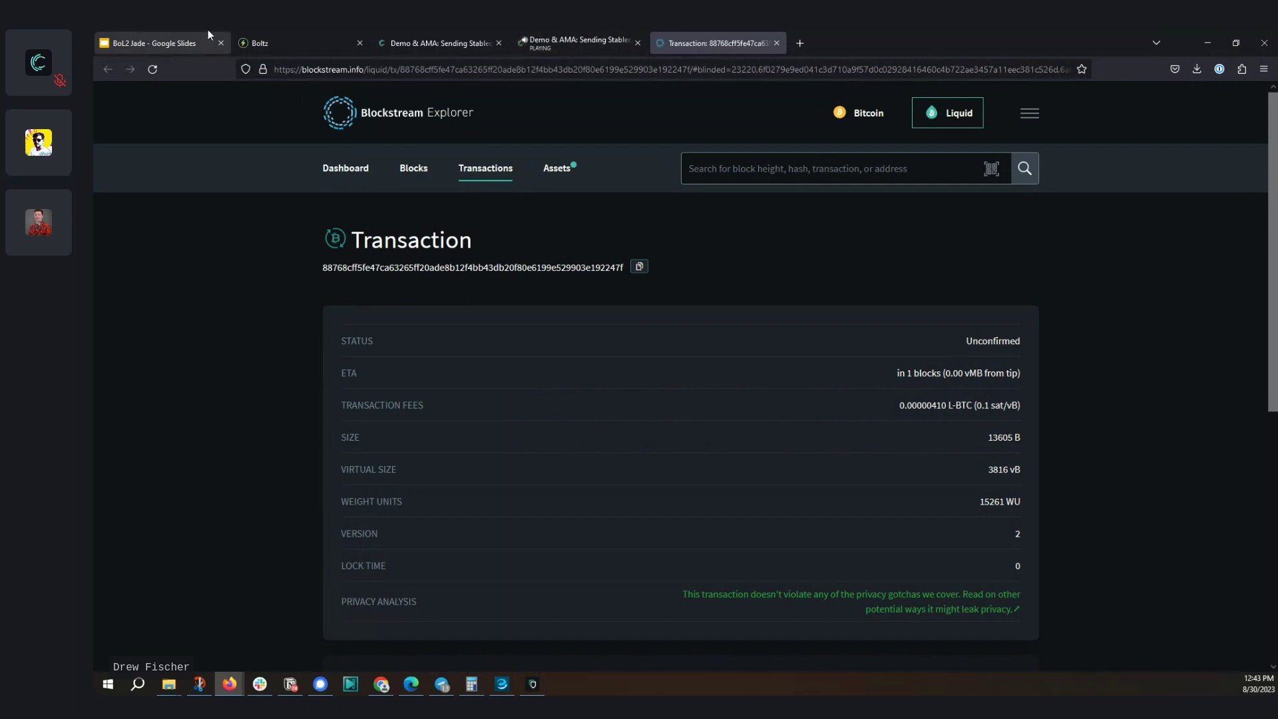
Post SideSwap's receiving address in the Liquid Community livestream chat to request L-BTC for fees
left_click(574, 42)
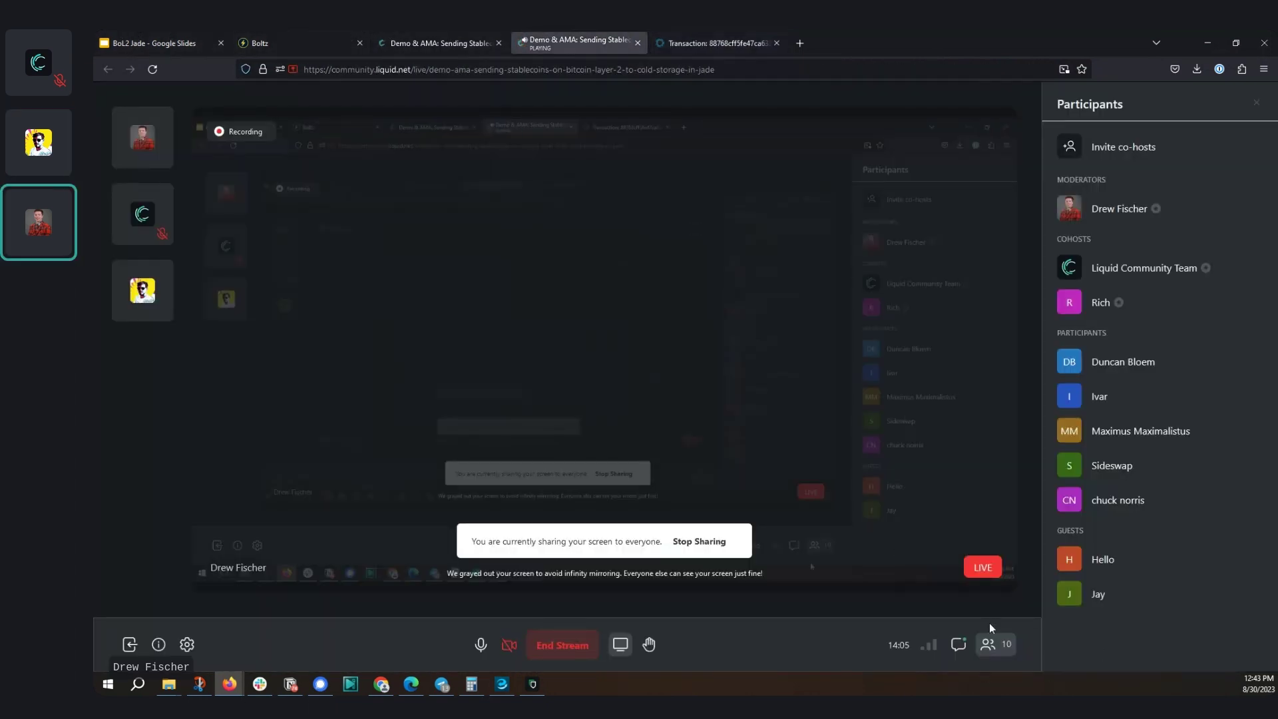
left_click(958, 644)
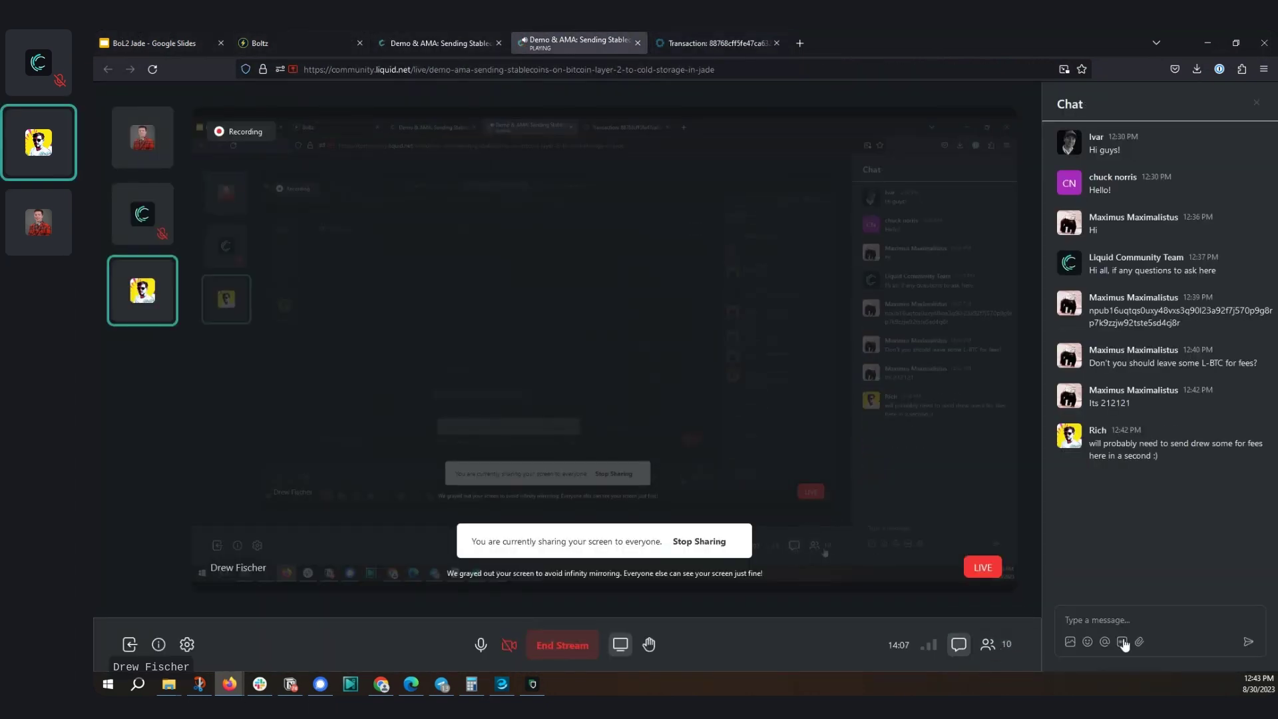
left_click(1125, 620)
key("ctrl+v")
key("Return")
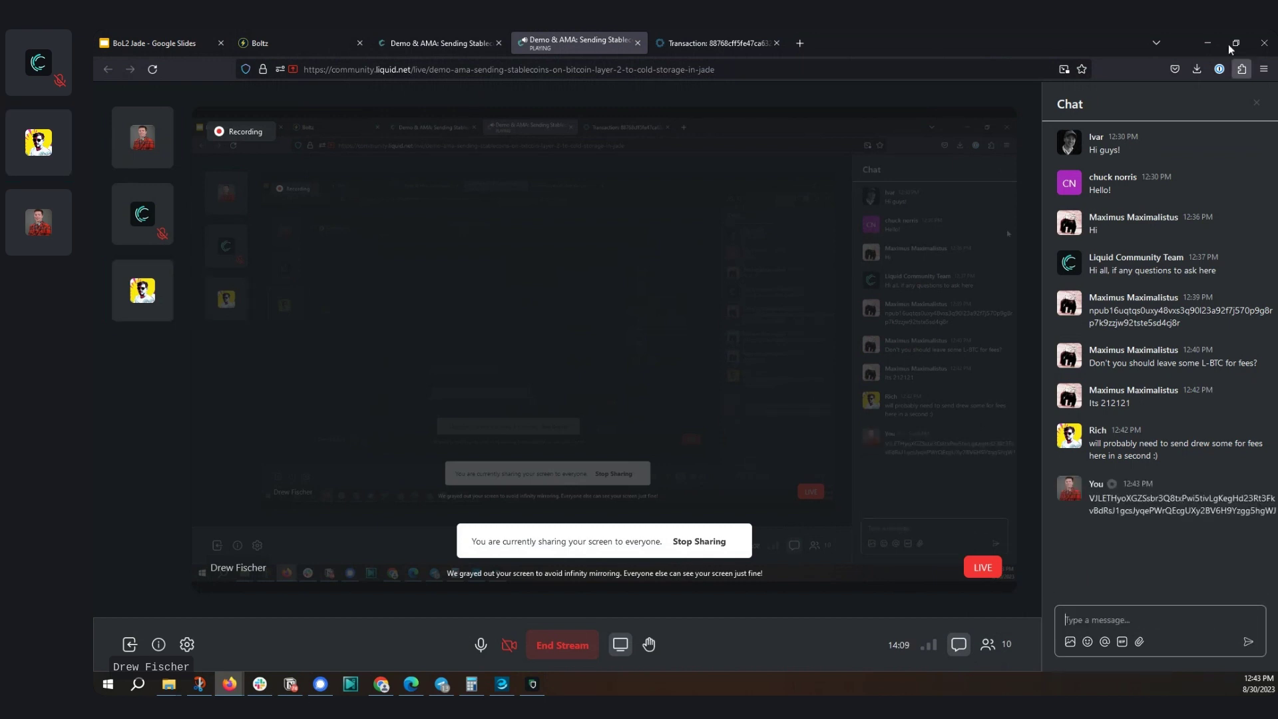
left_click(724, 35)
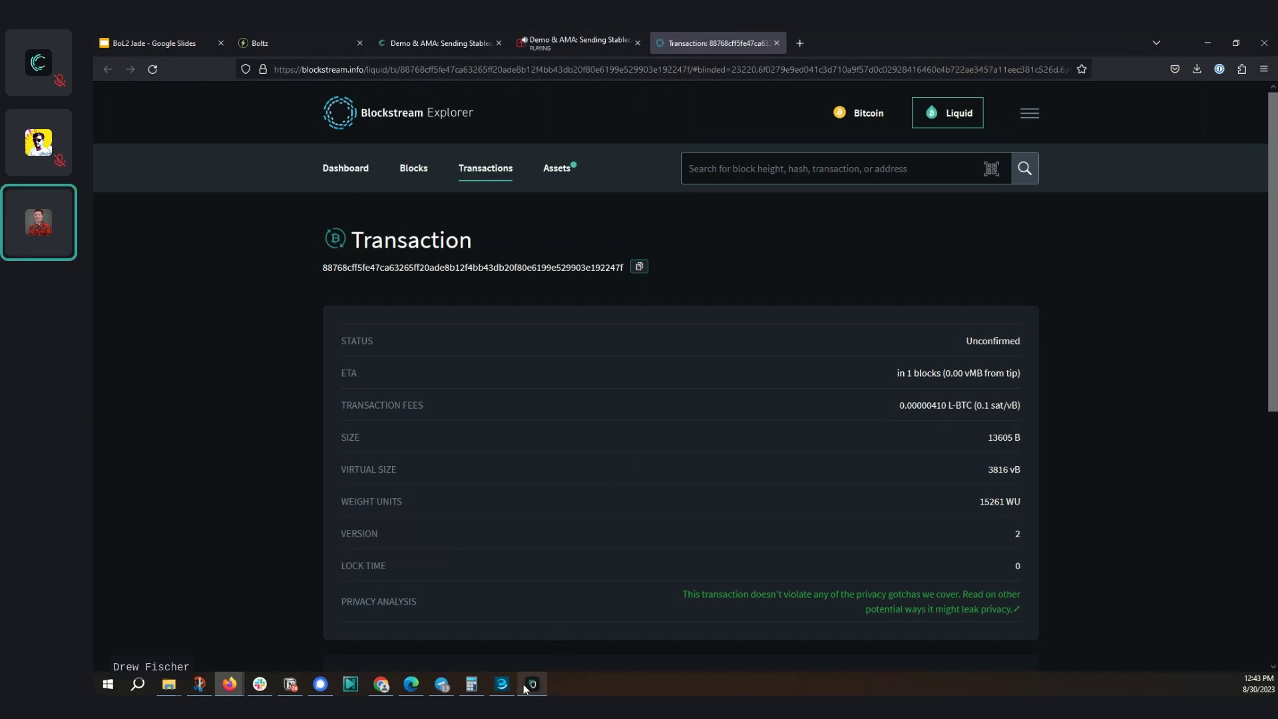
Close the receive dialog and watch SideSwap until 0.00005000 L-BTC arrives at 0/2 confirmations
left_click(501, 684)
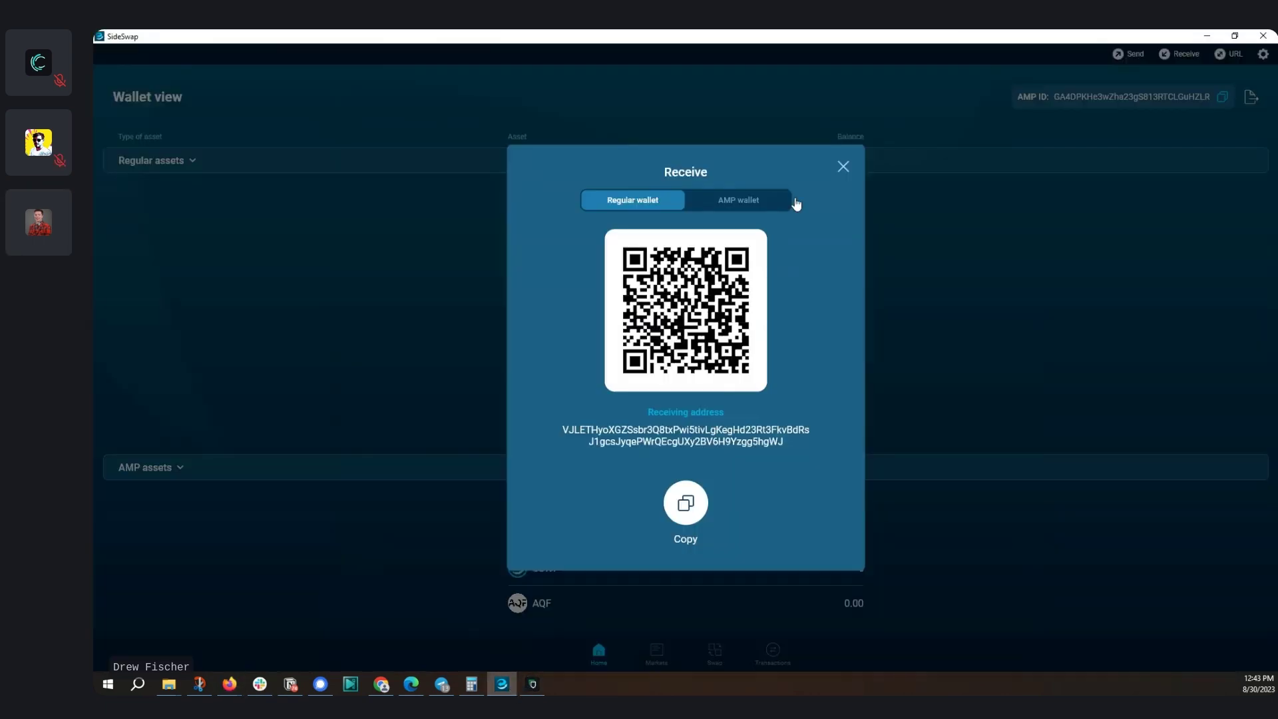
left_click(842, 166)
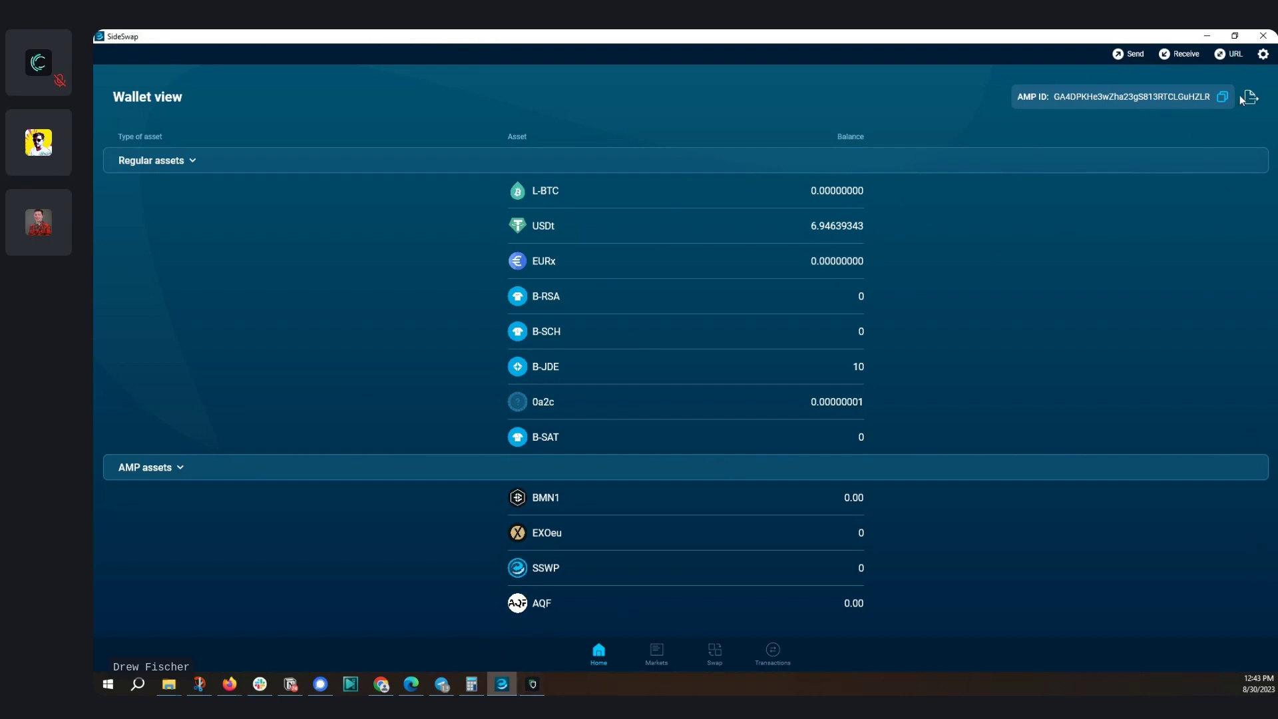
left_click(1262, 54)
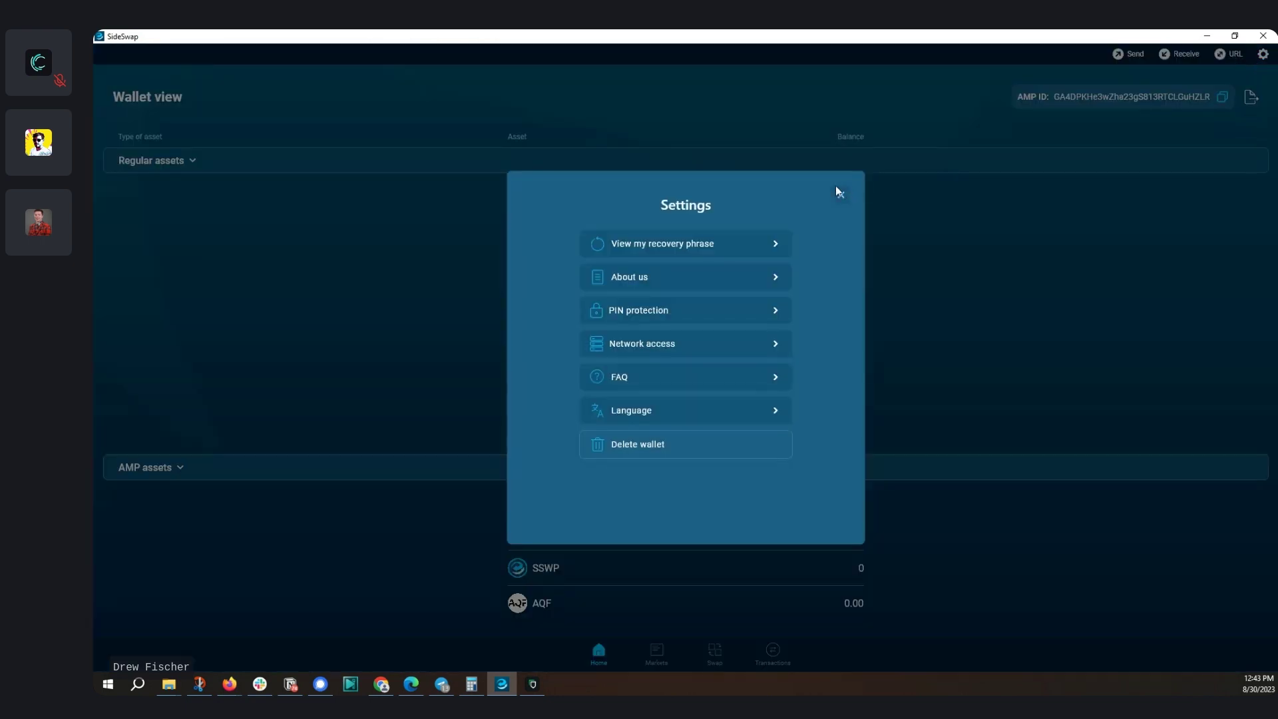
left_click(839, 193)
left_click(549, 195)
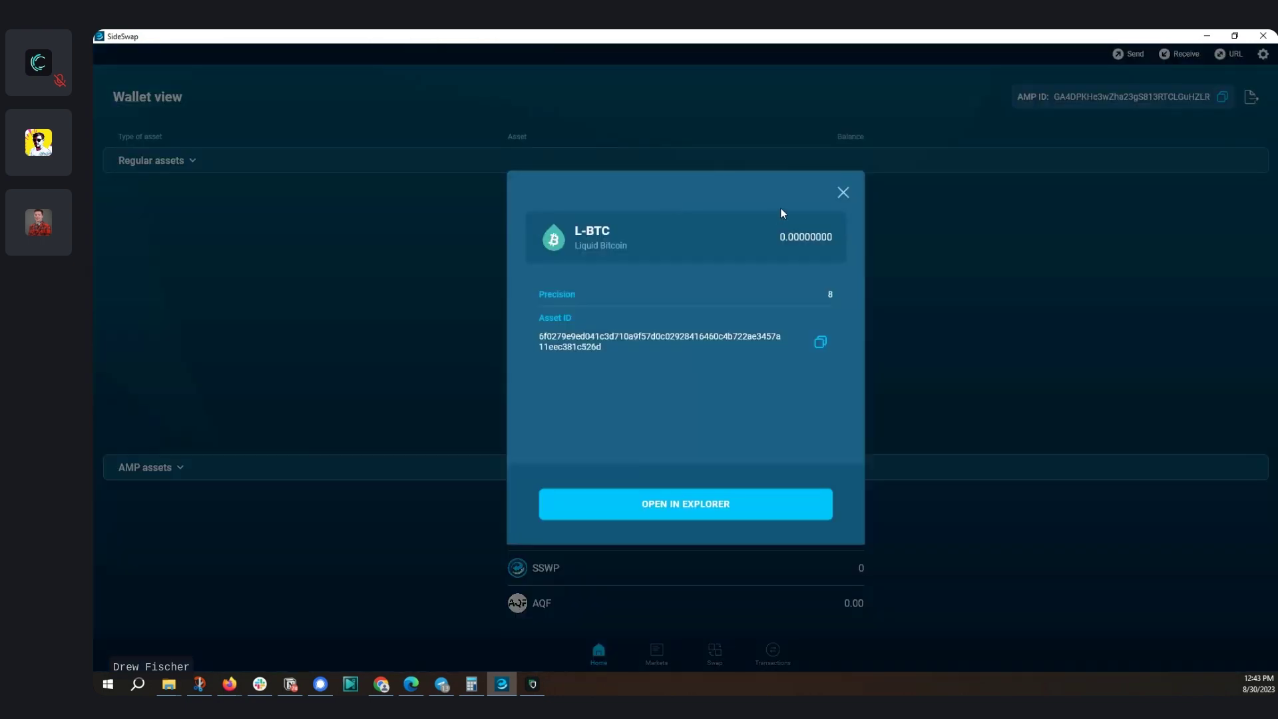
left_click(843, 193)
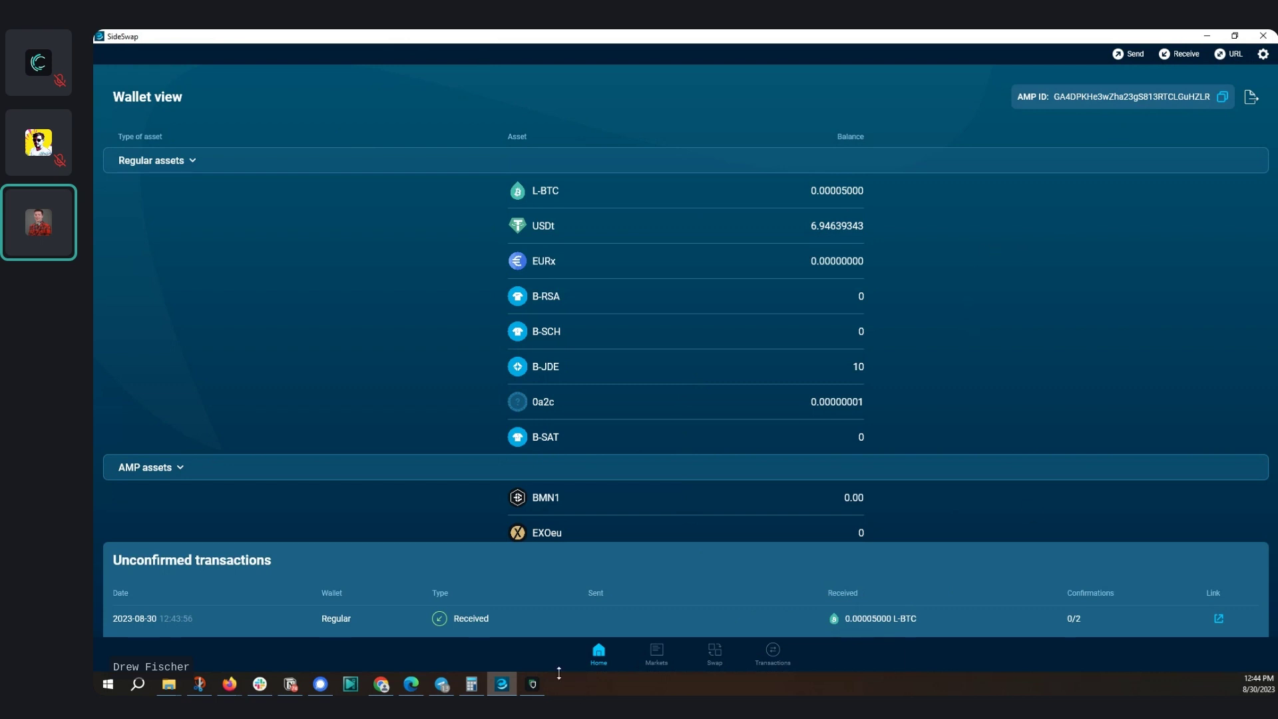
Copy a fresh Liquid receive address for the Jade in Green, then minimize Green
left_click(535, 686)
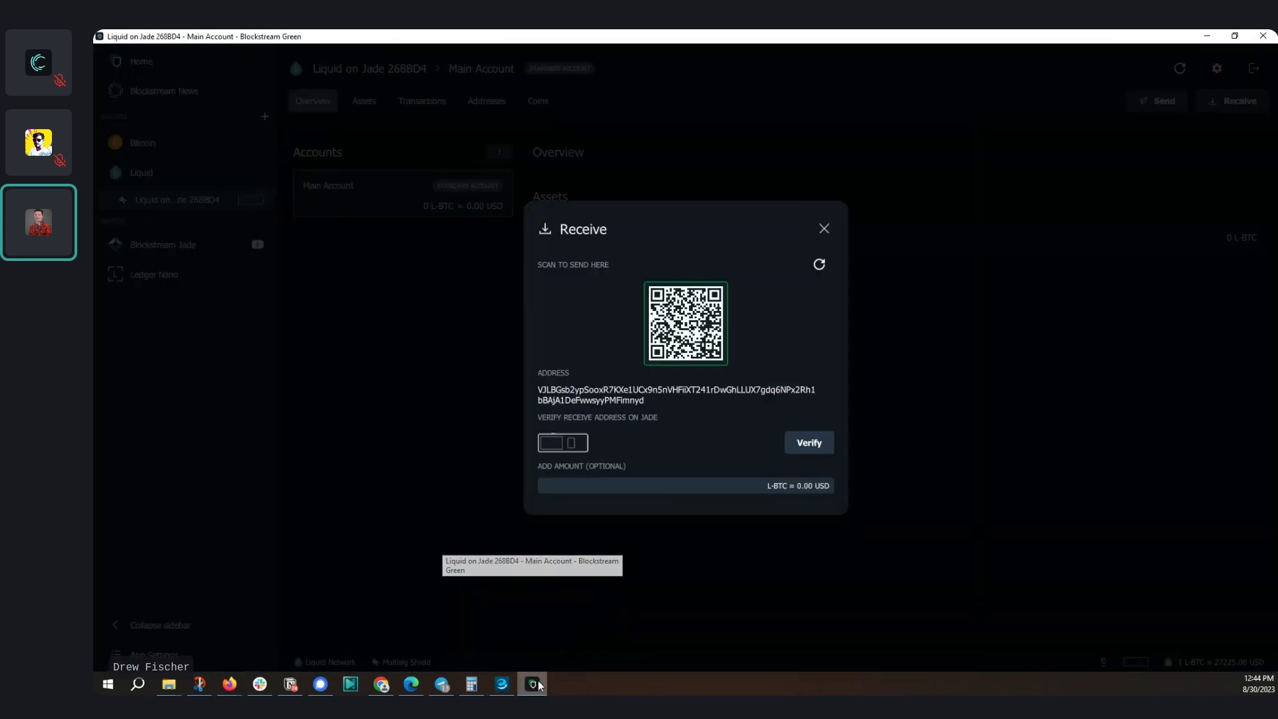
left_click(822, 229)
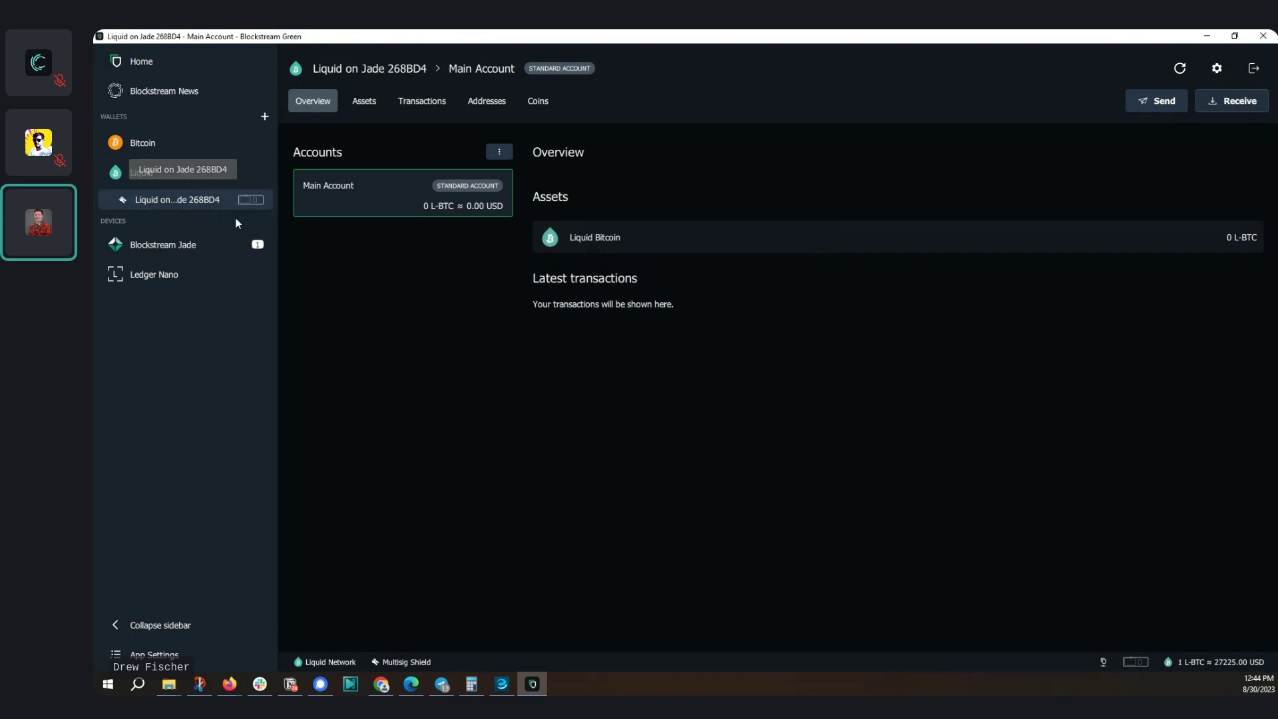
left_click(1237, 101)
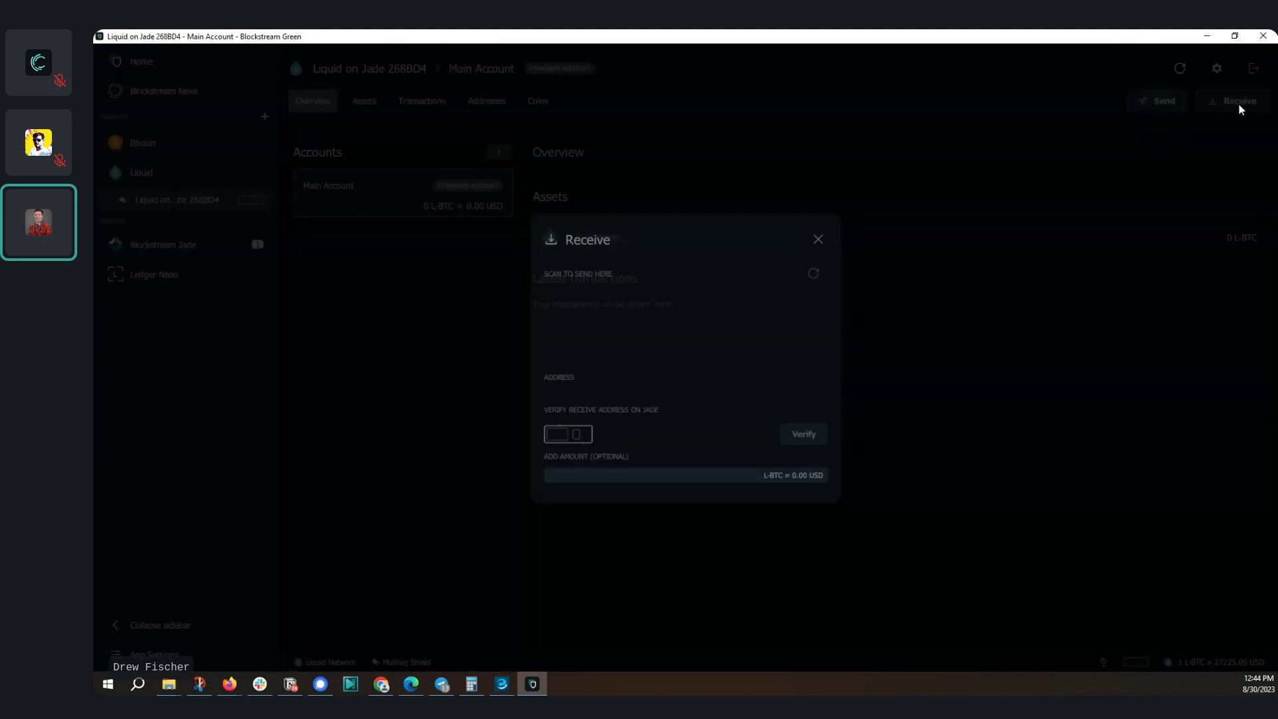
left_click(608, 394)
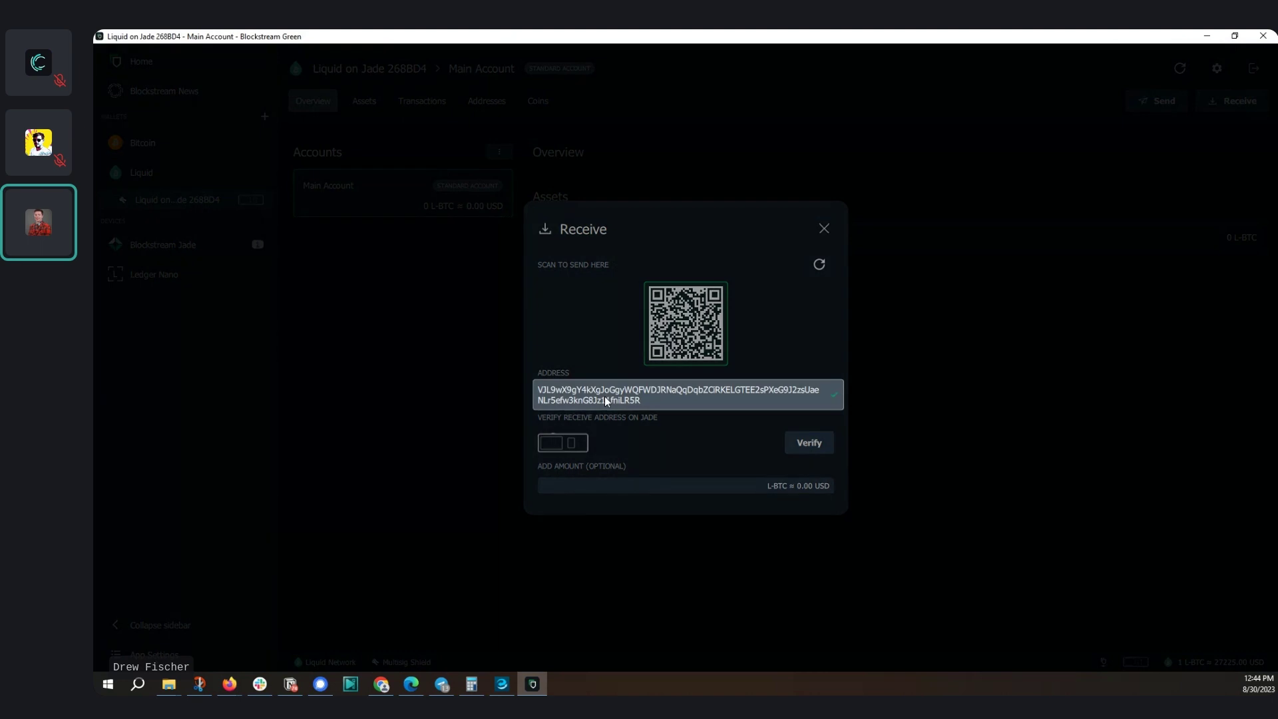
left_click(1207, 35)
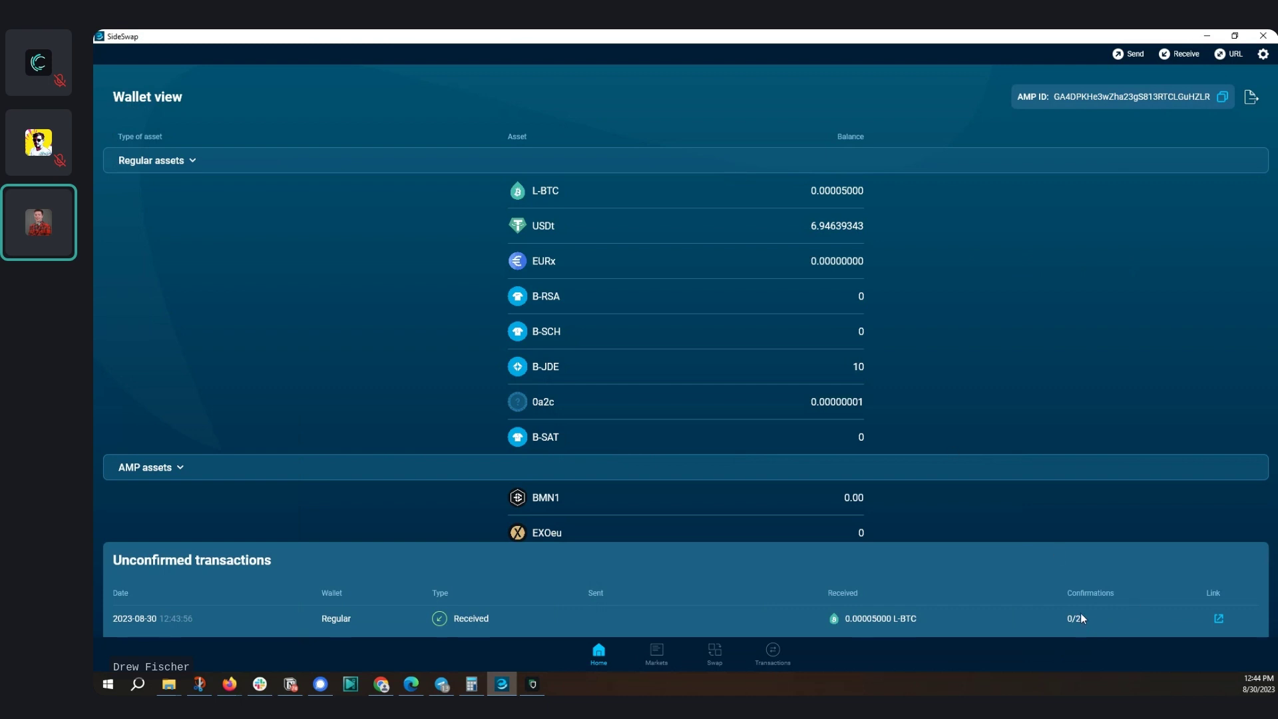
Open the received L-BTC transaction in the explorer and refresh until it shows 1 confirmation at block 2492108
left_click(1218, 618)
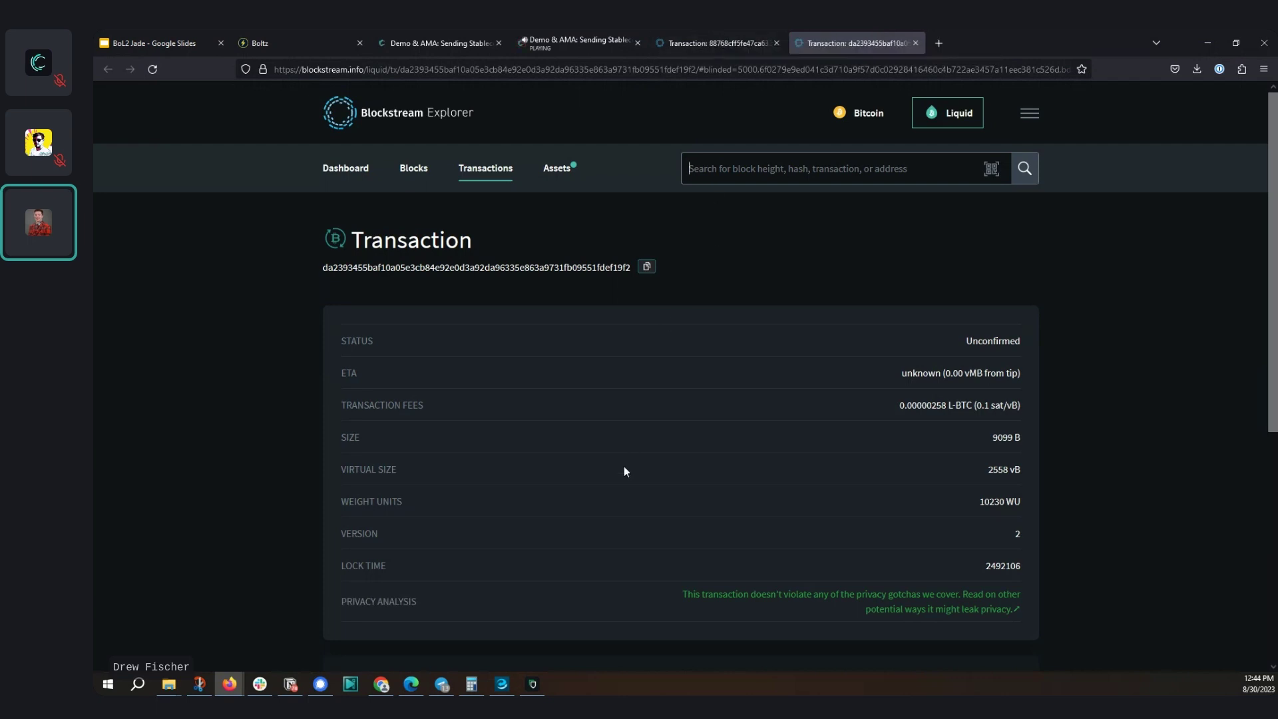
left_click(158, 67)
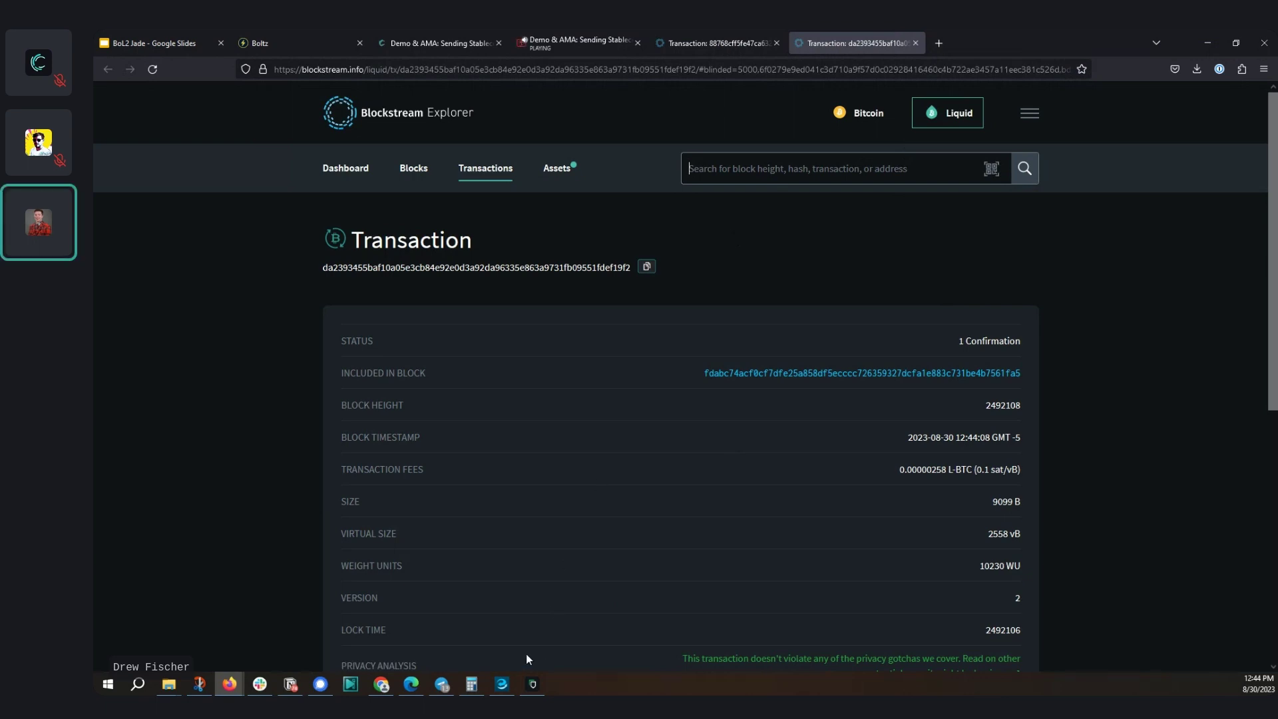
left_click(502, 684)
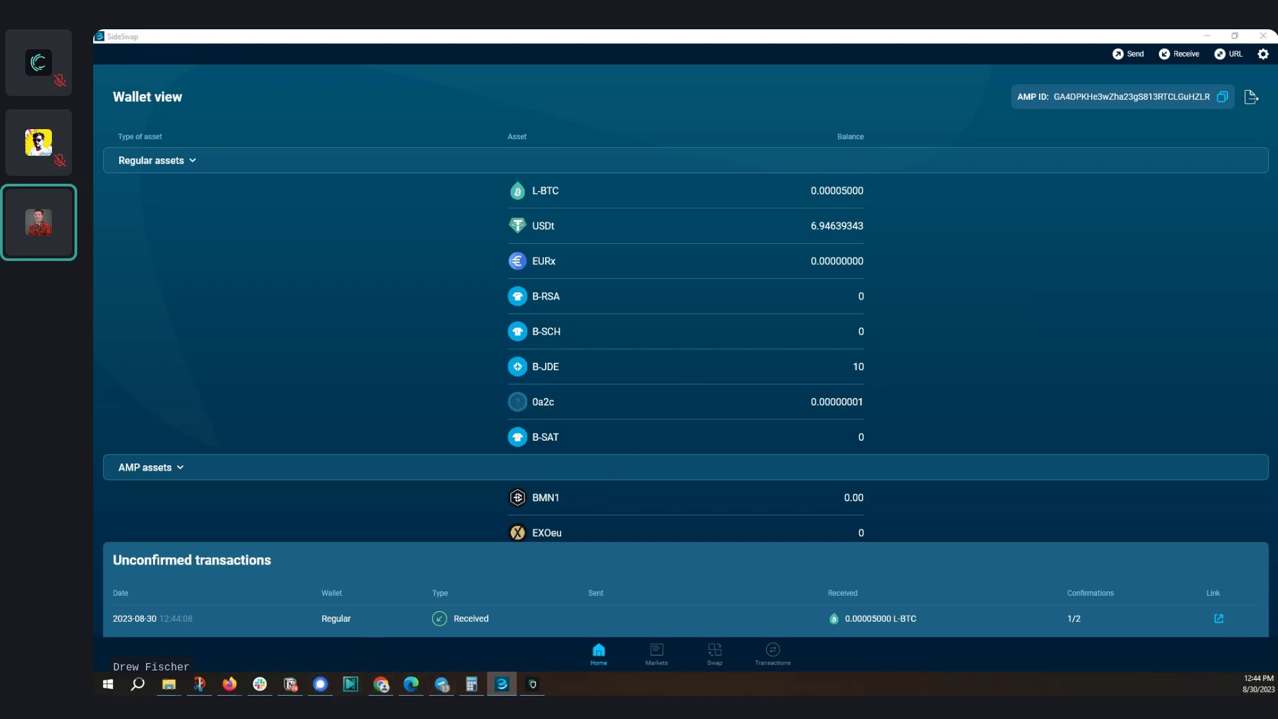
left_click(229, 685)
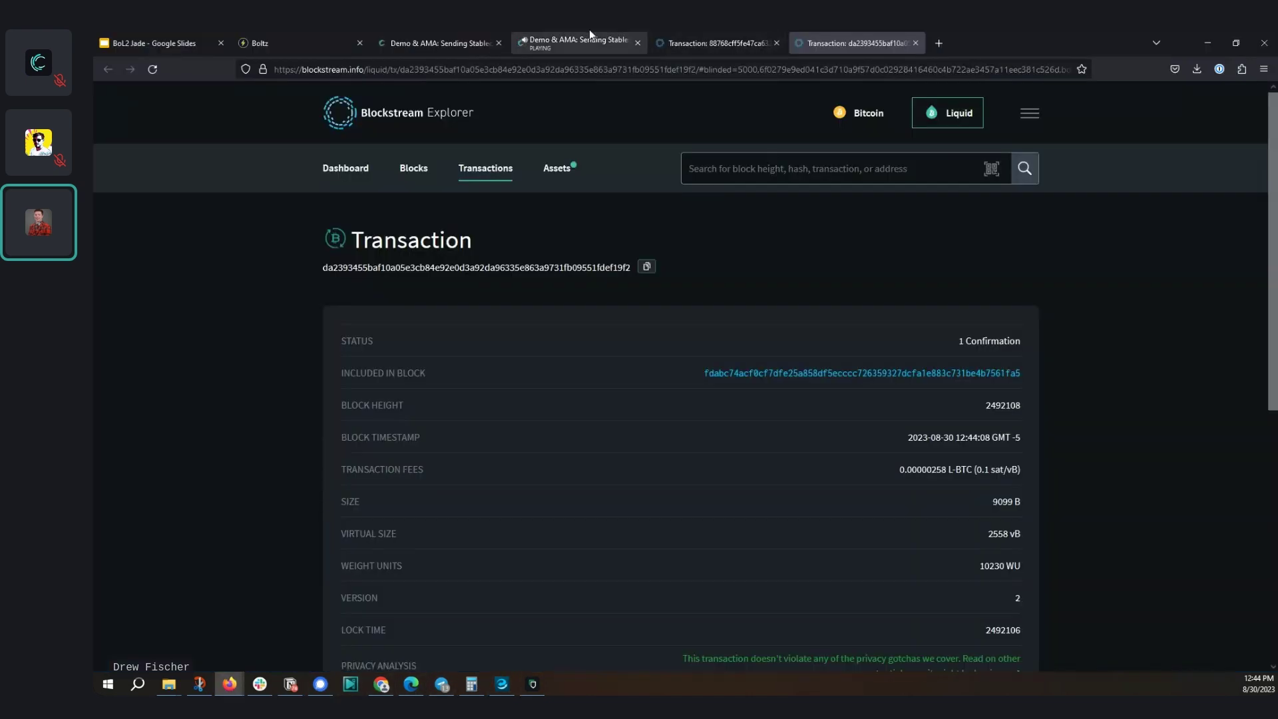
Bring the BoL2 Jade deck forward and show slide 6, 'Coming Soon: Swaps Directly from Jade with SideSwap'
left_click(164, 39)
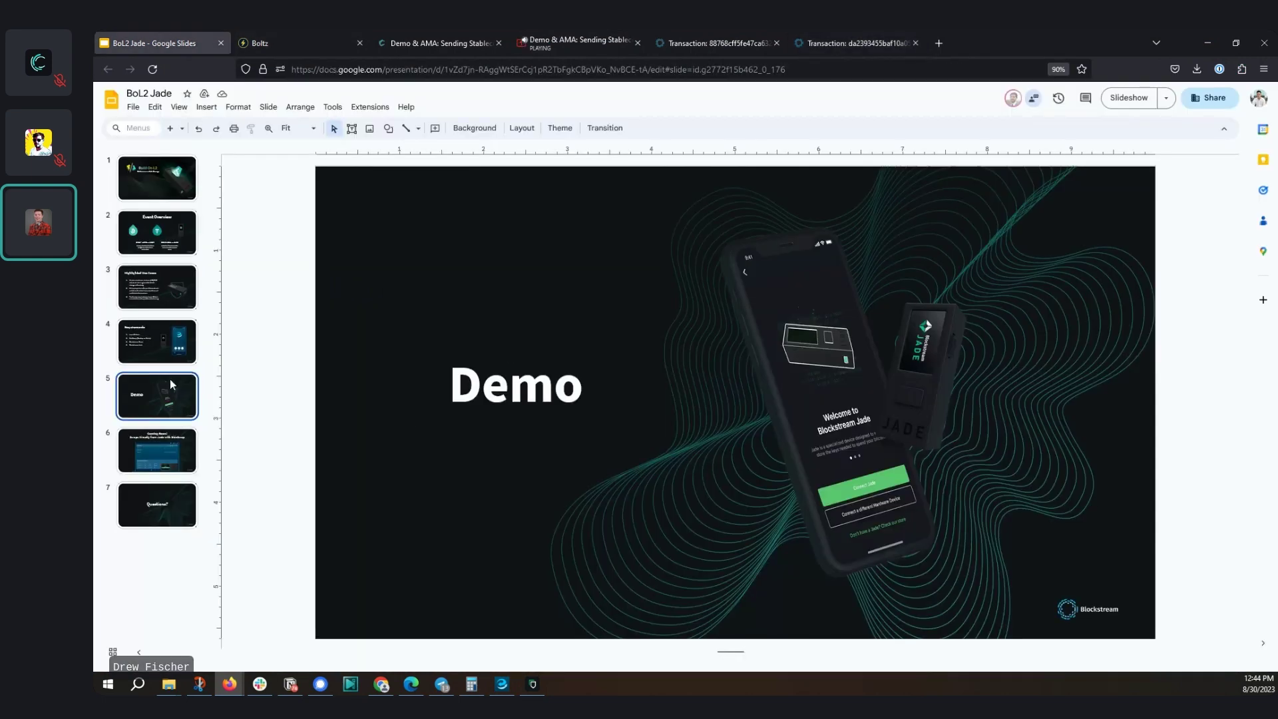
left_click(159, 446)
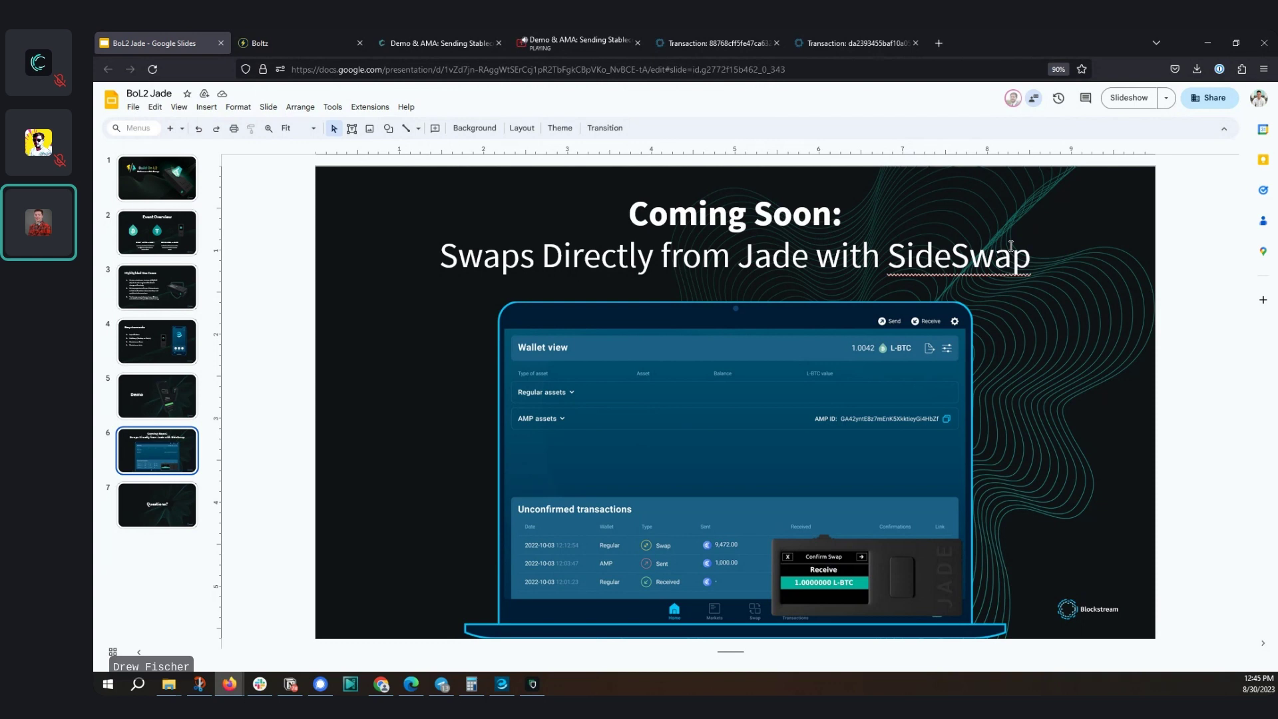
Reload the L-BTC transaction page in Blockstream Explorer to check its confirmations
left_click(826, 42)
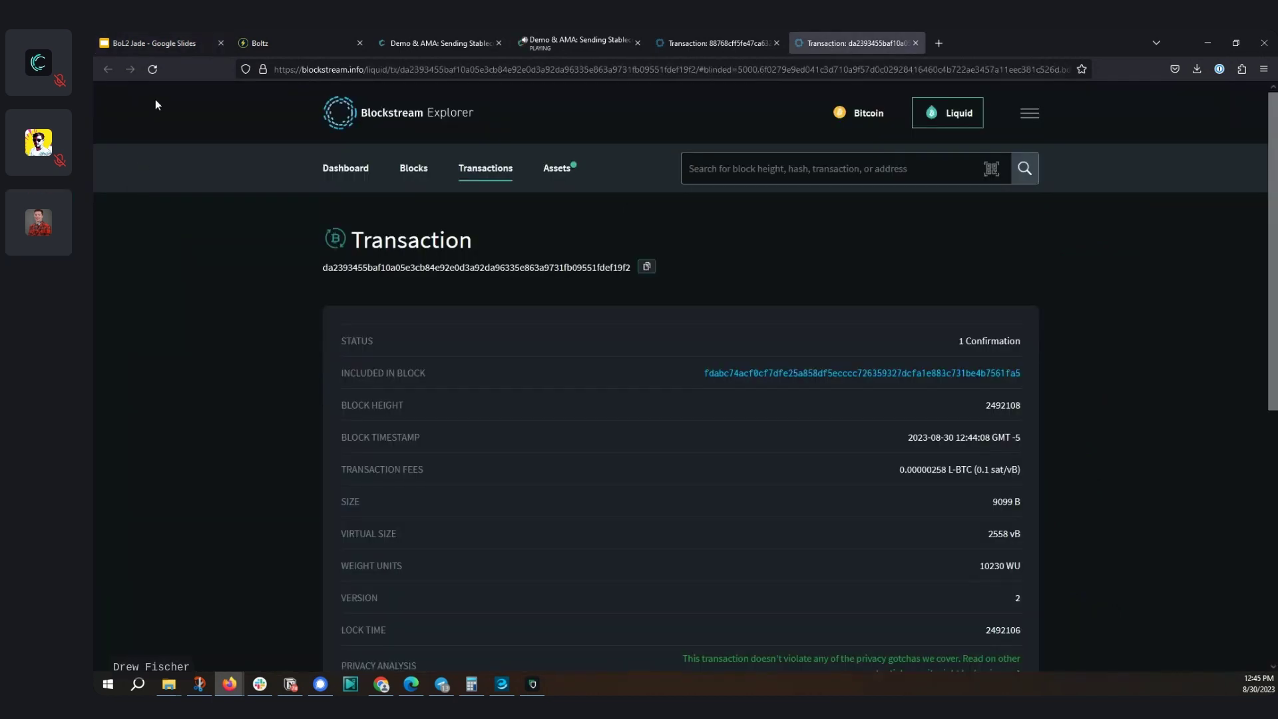
left_click(148, 69)
left_click(161, 70)
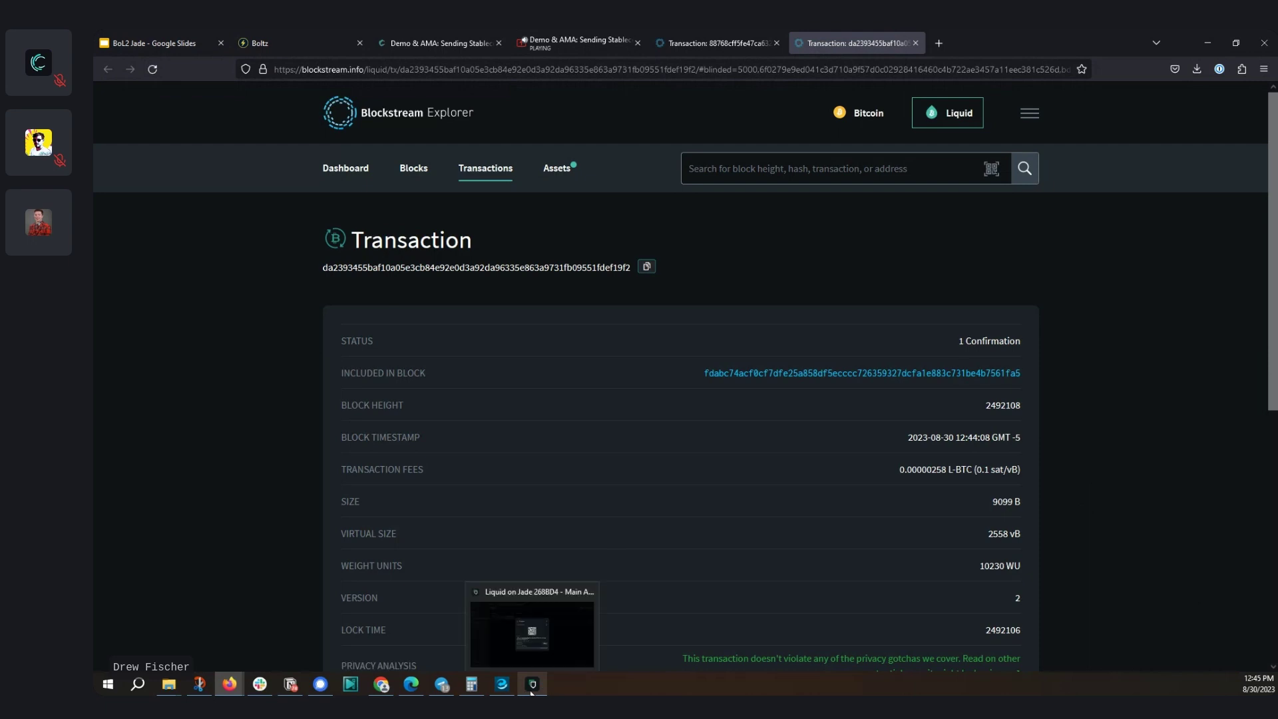
Glance at Green's receiving address and the current time, then minimize Green
left_click(590, 658)
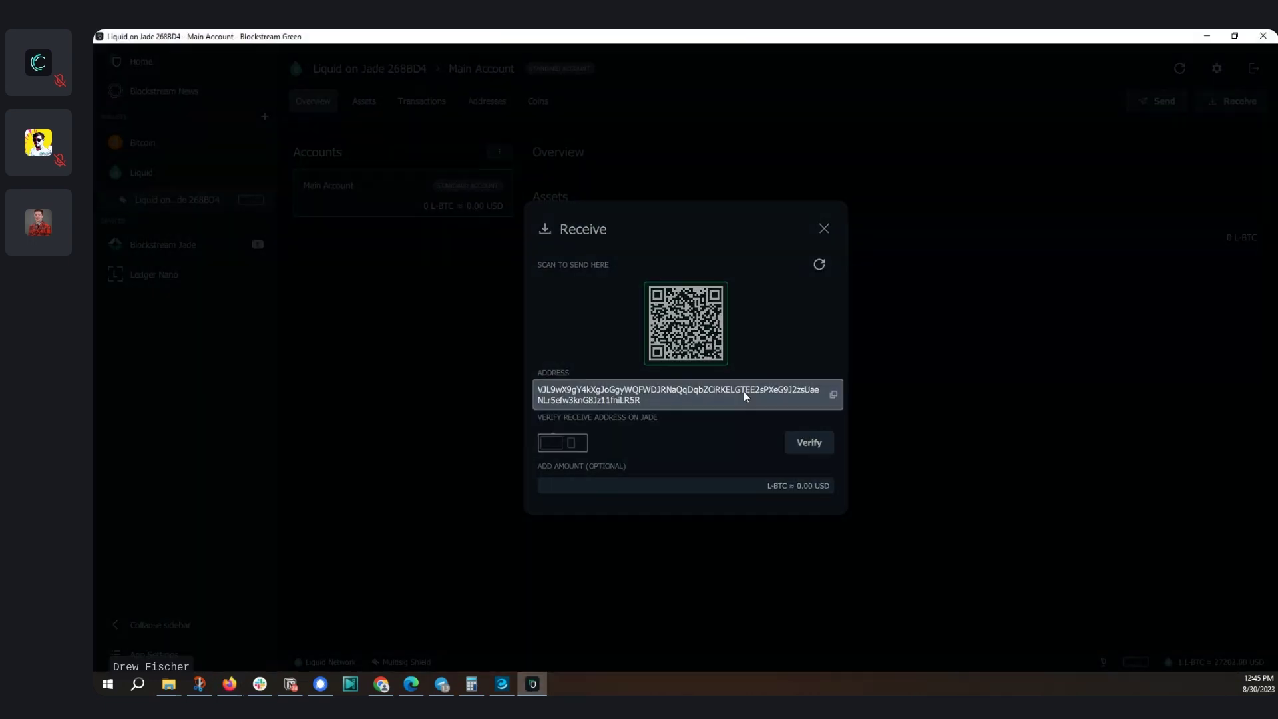
left_click(1201, 39)
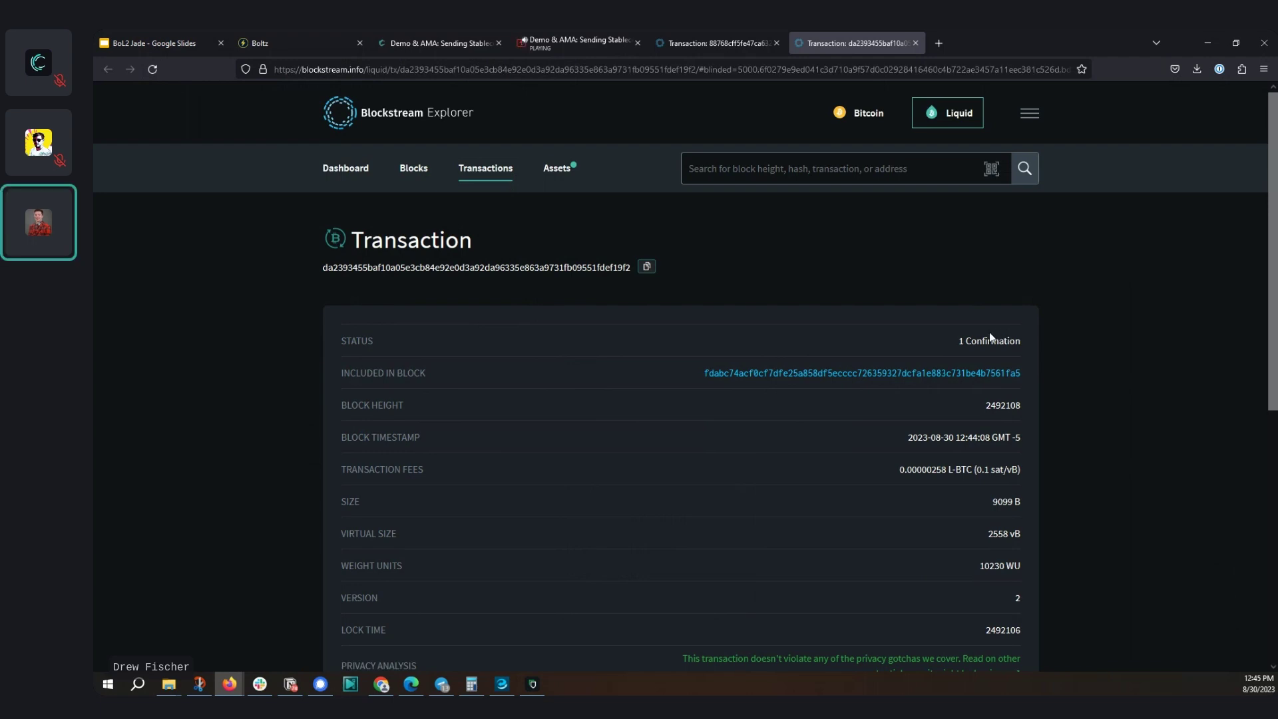
left_click(1248, 685)
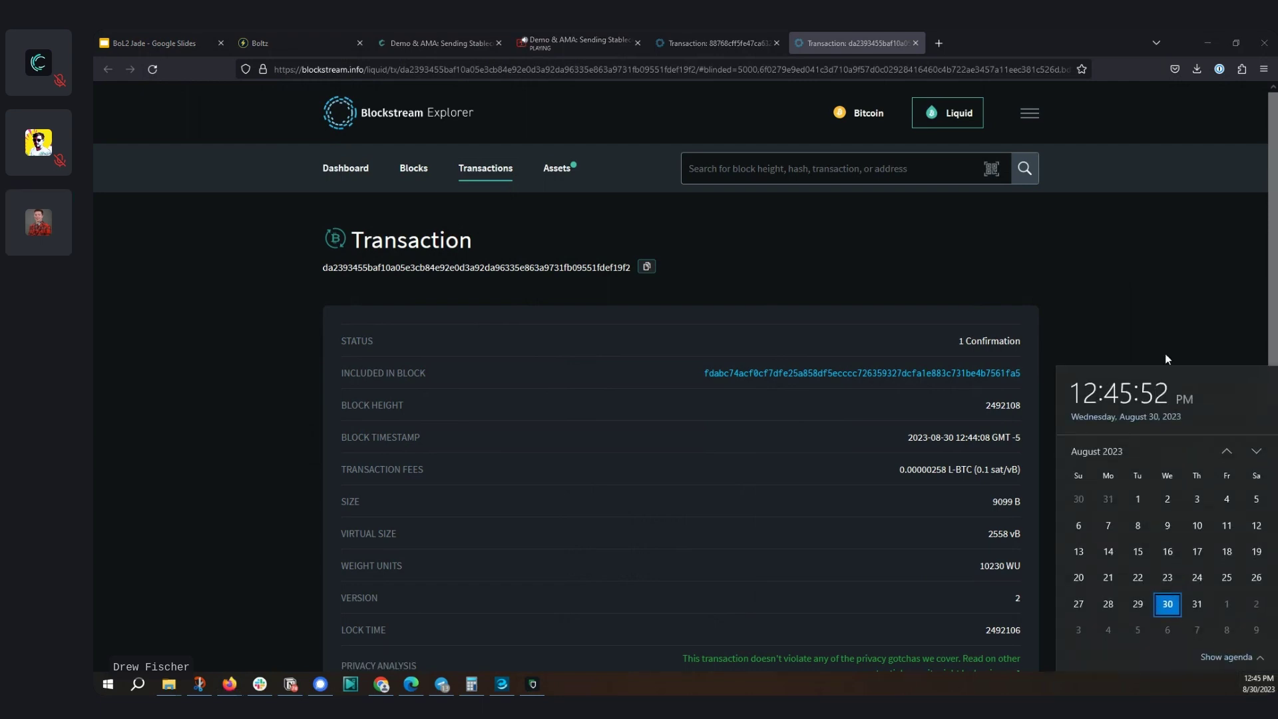
left_click(1162, 315)
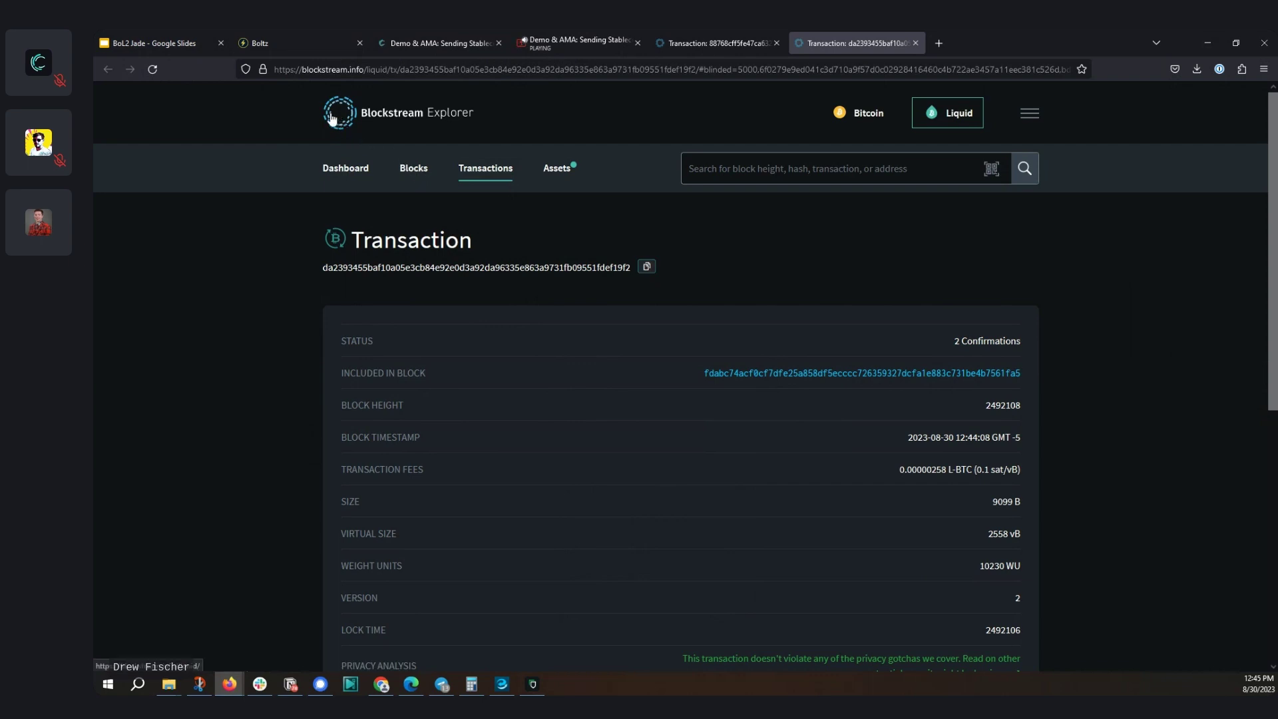
Reload the transaction until it shows 2 Confirmations, then bring the SideSwap wallet forward
left_click(161, 73)
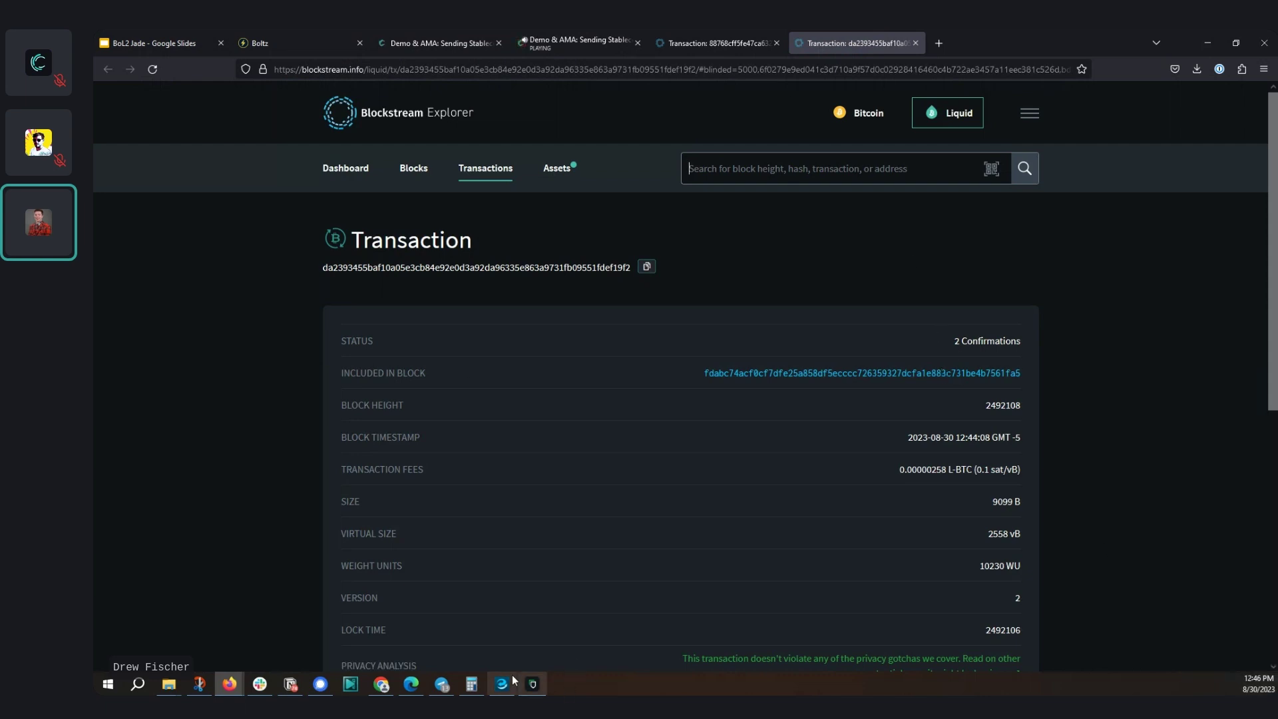
left_click(532, 684)
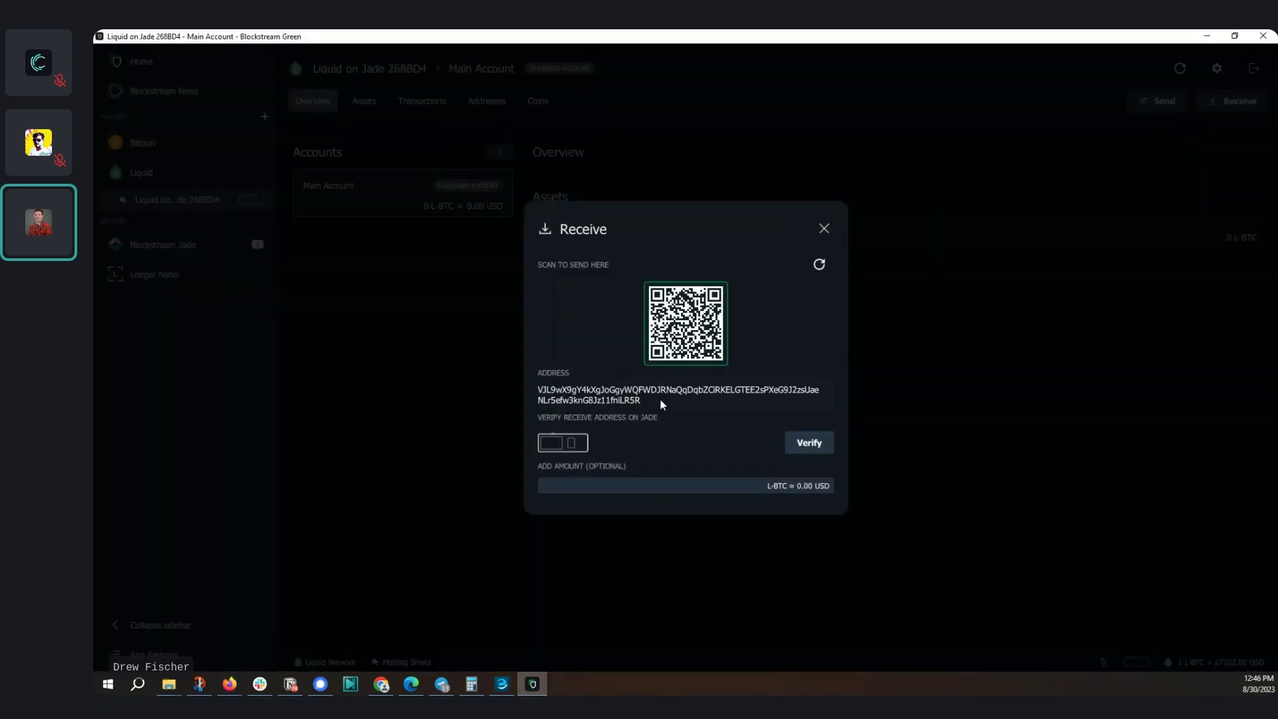
left_click(1207, 37)
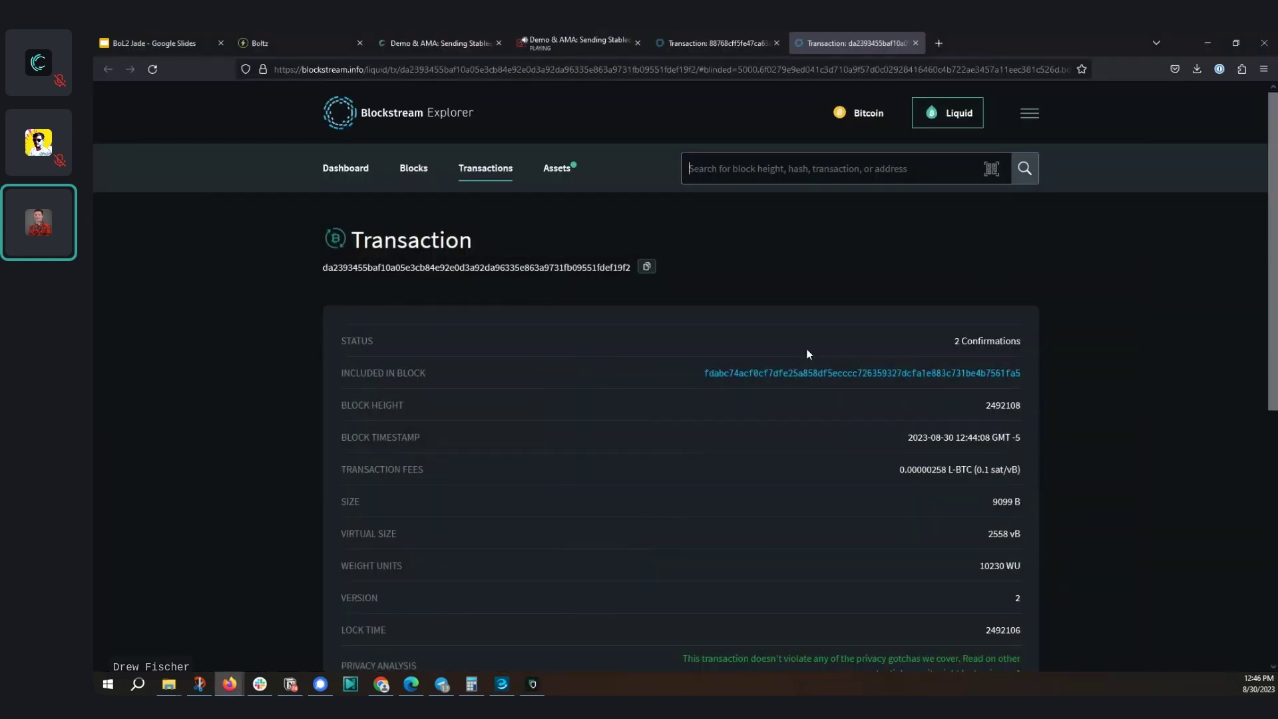
left_click(502, 684)
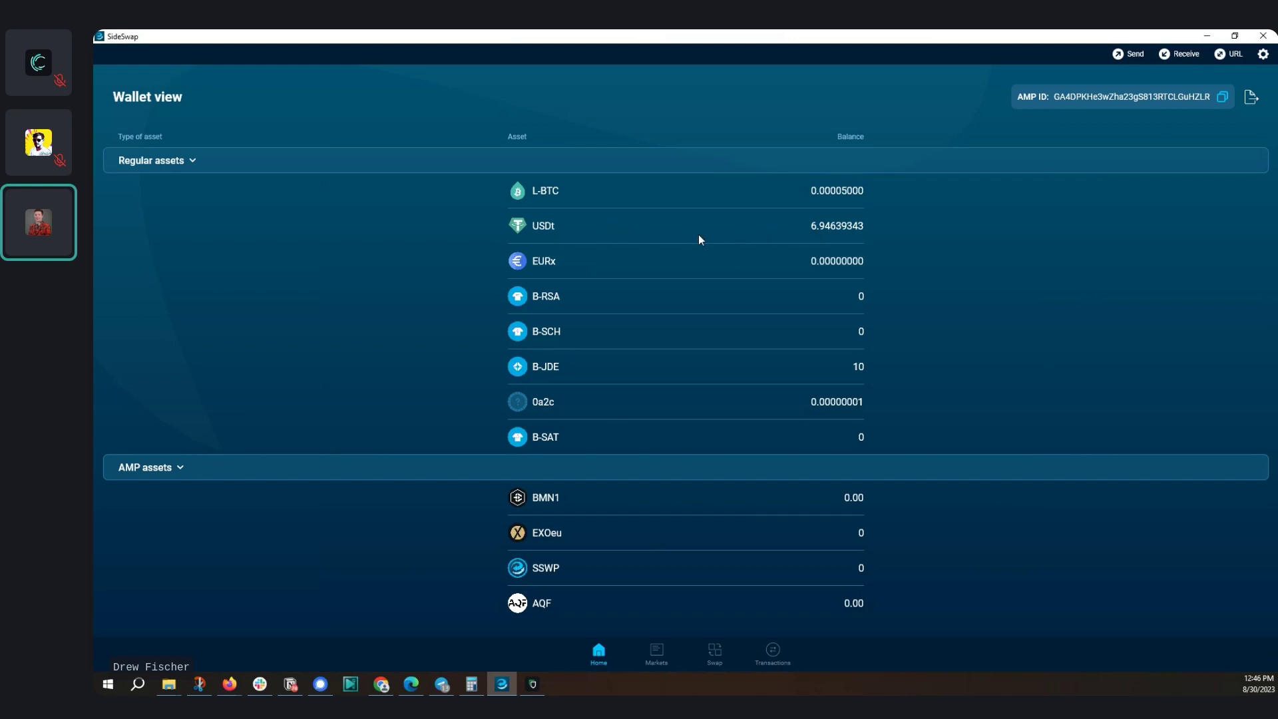
Start a new SideSwap transaction addressed to the pasted Jade Liquid receiving address
left_click(1118, 59)
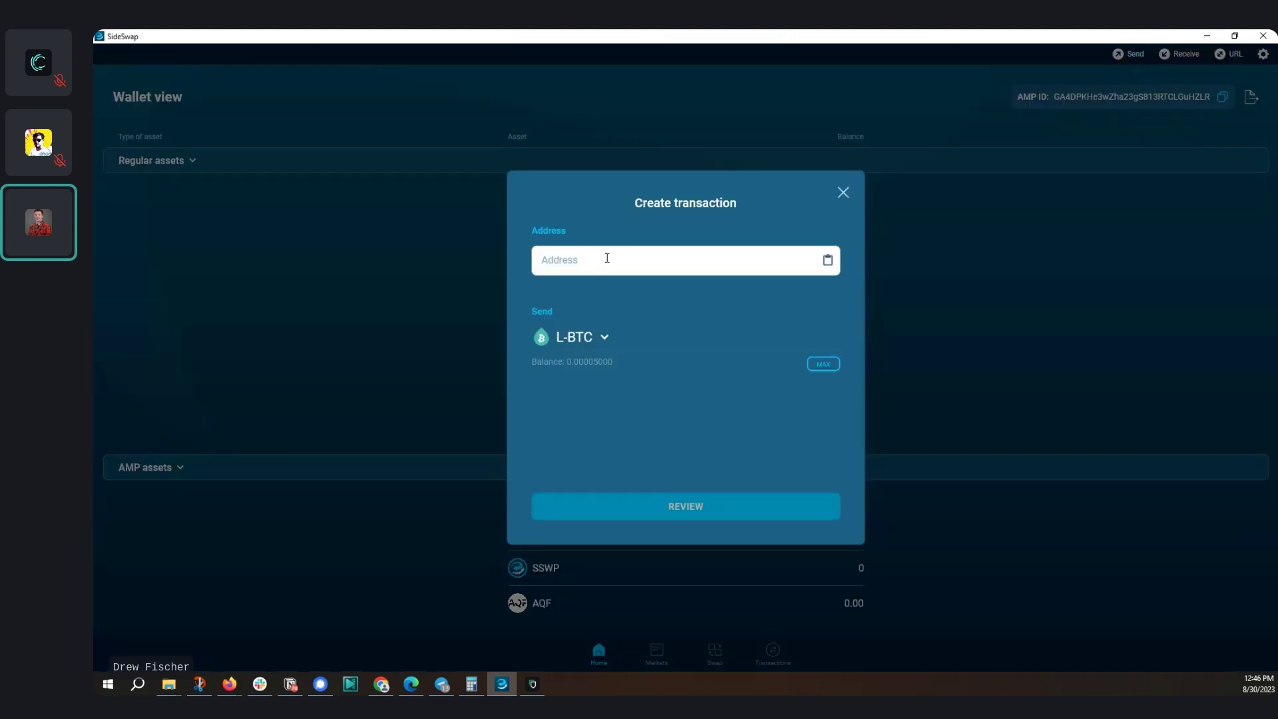
left_click(607, 258)
key("ctrl+v")
Send the full 6.94639343 USDt balance using MAX, then review and broadcast it
left_click(594, 336)
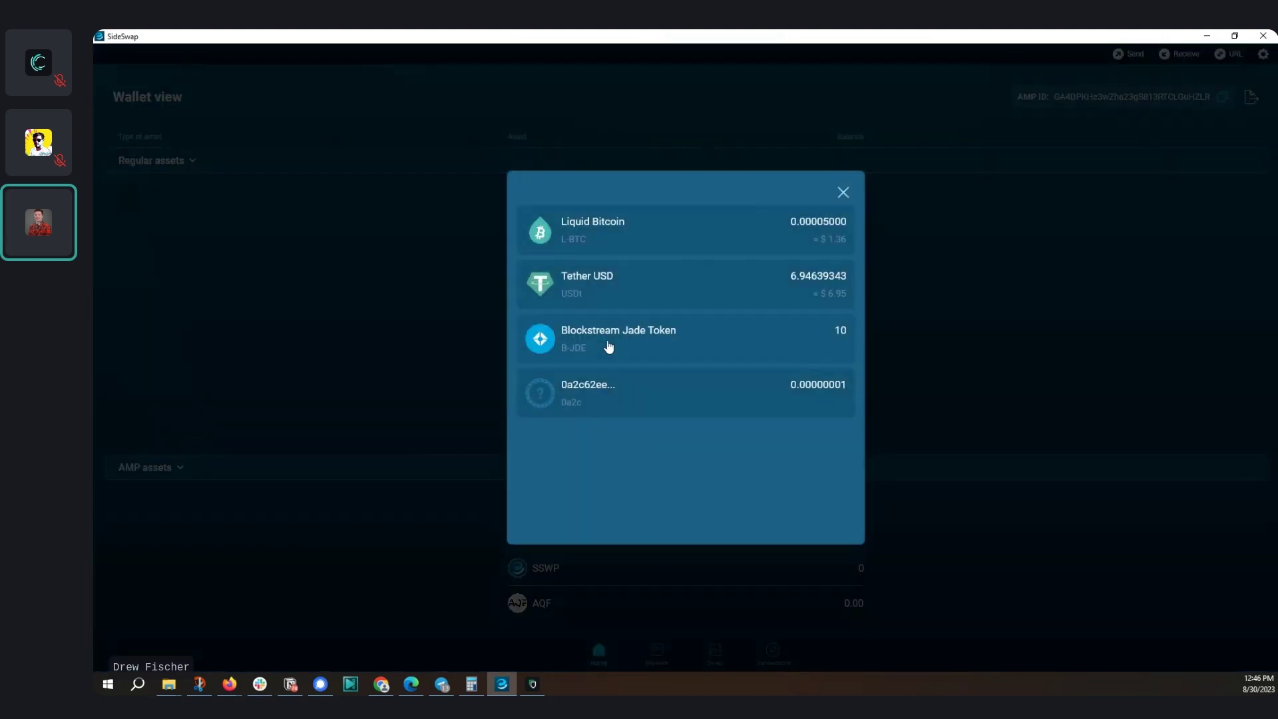
left_click(655, 297)
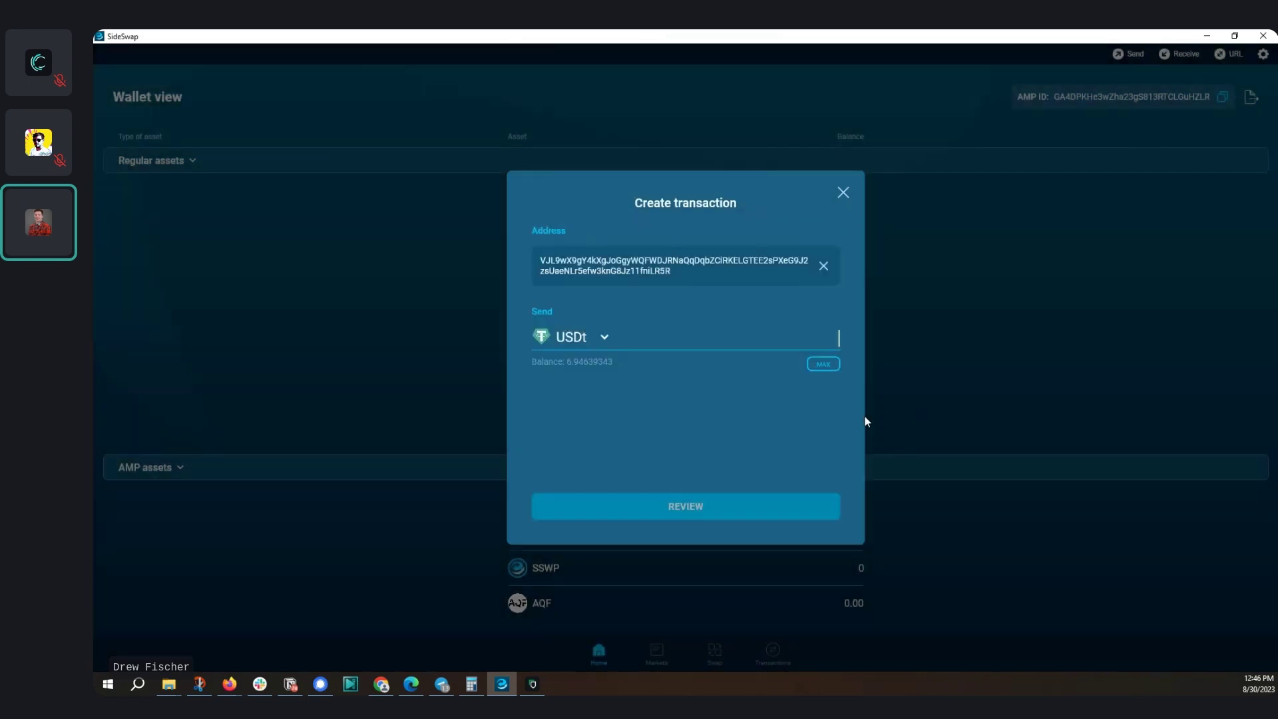
left_click(823, 364)
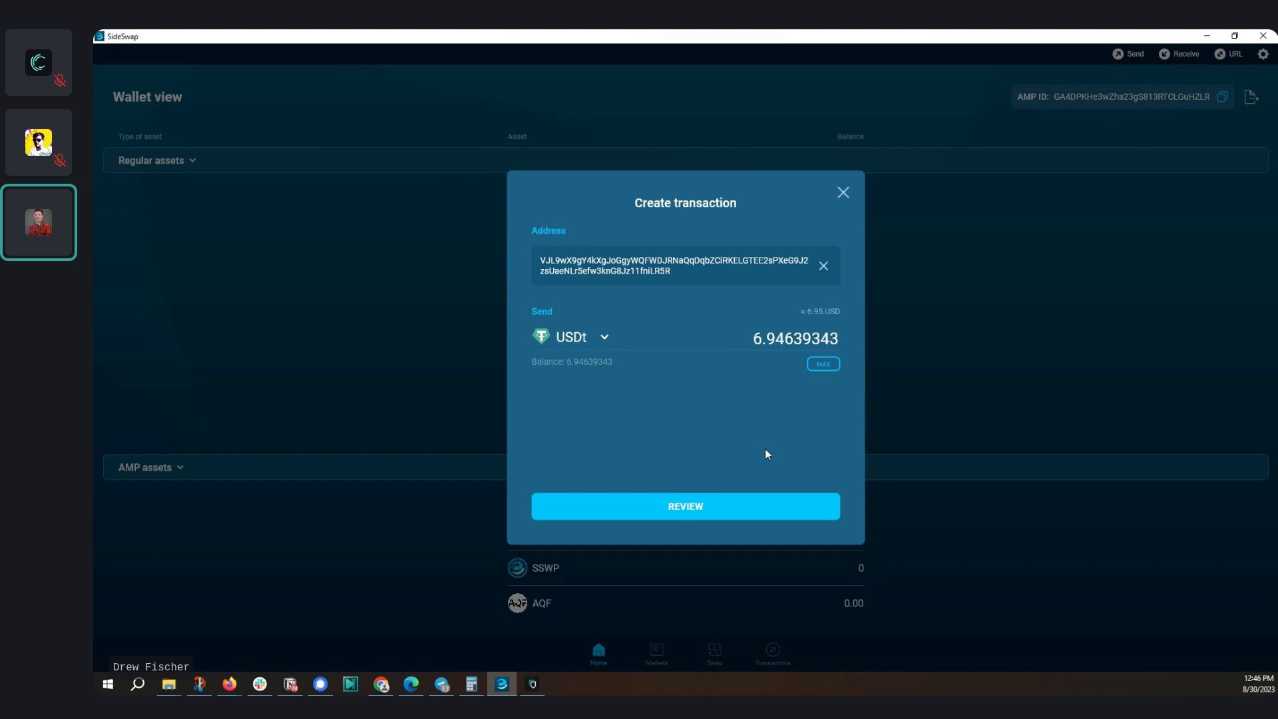
left_click(705, 505)
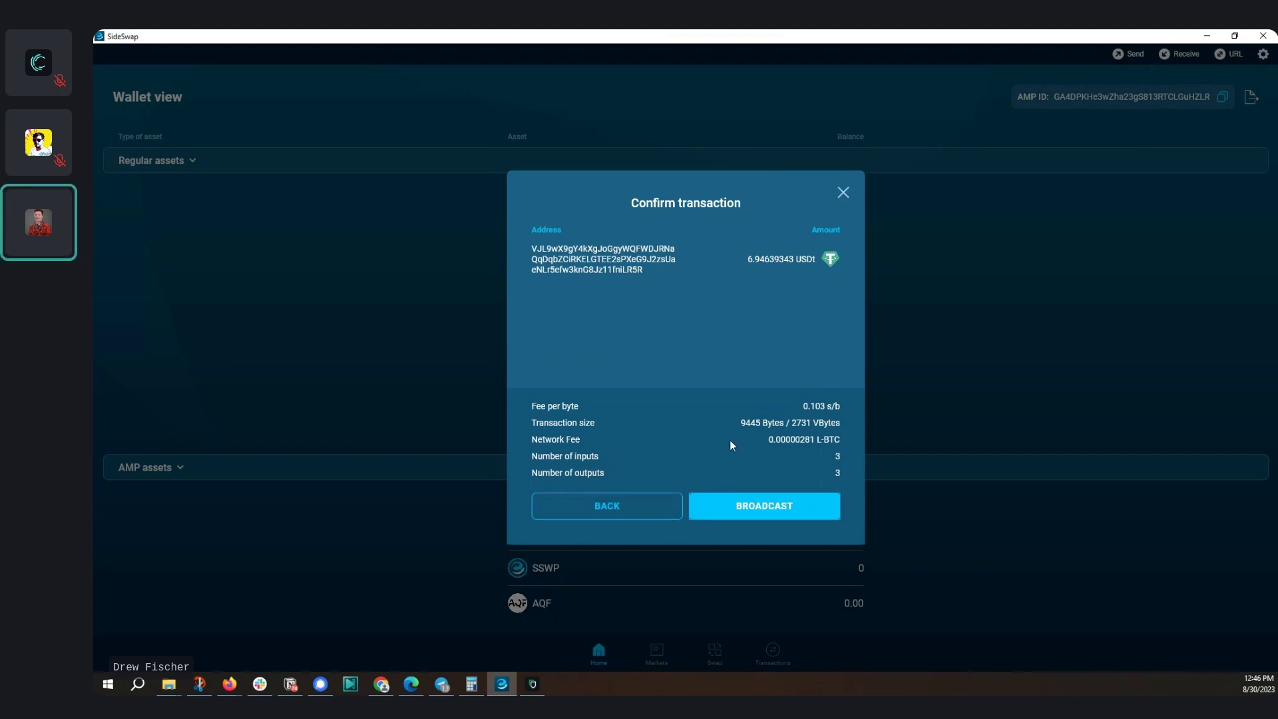
left_click(764, 511)
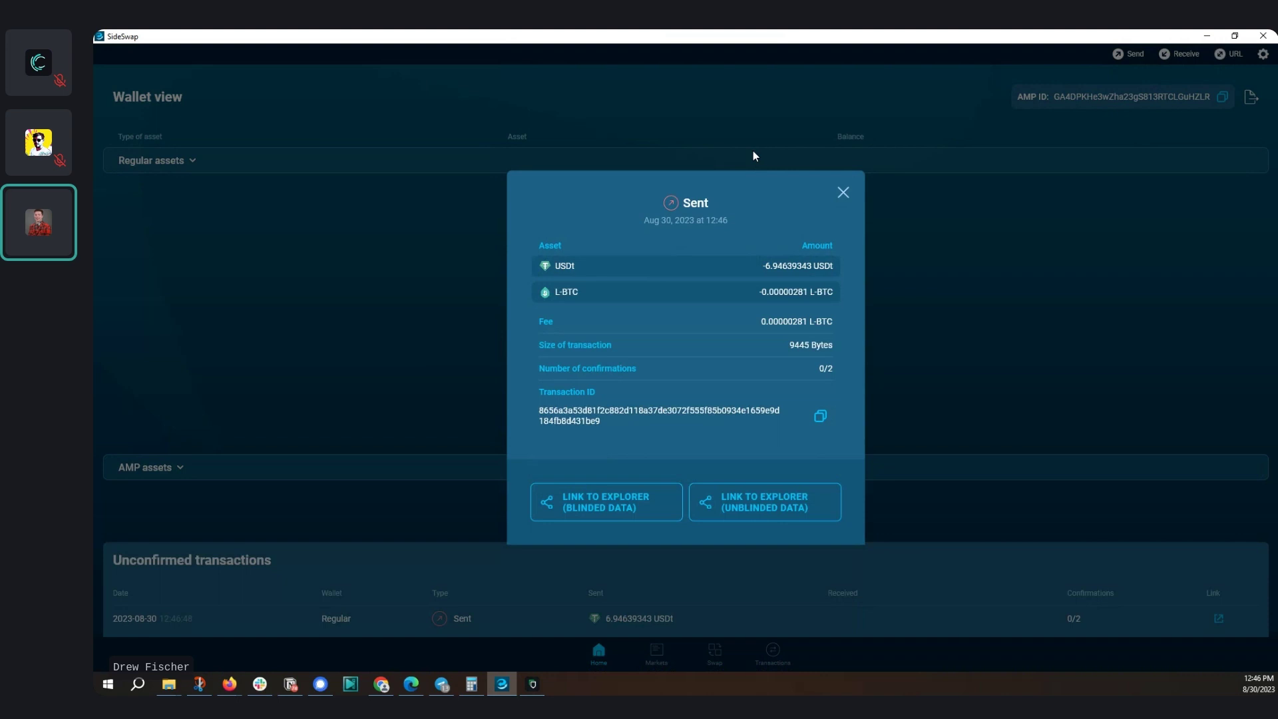
View the sent USDt transaction in Blockstream Explorer, close two older transaction tabs, and bring Green forward
left_click(842, 194)
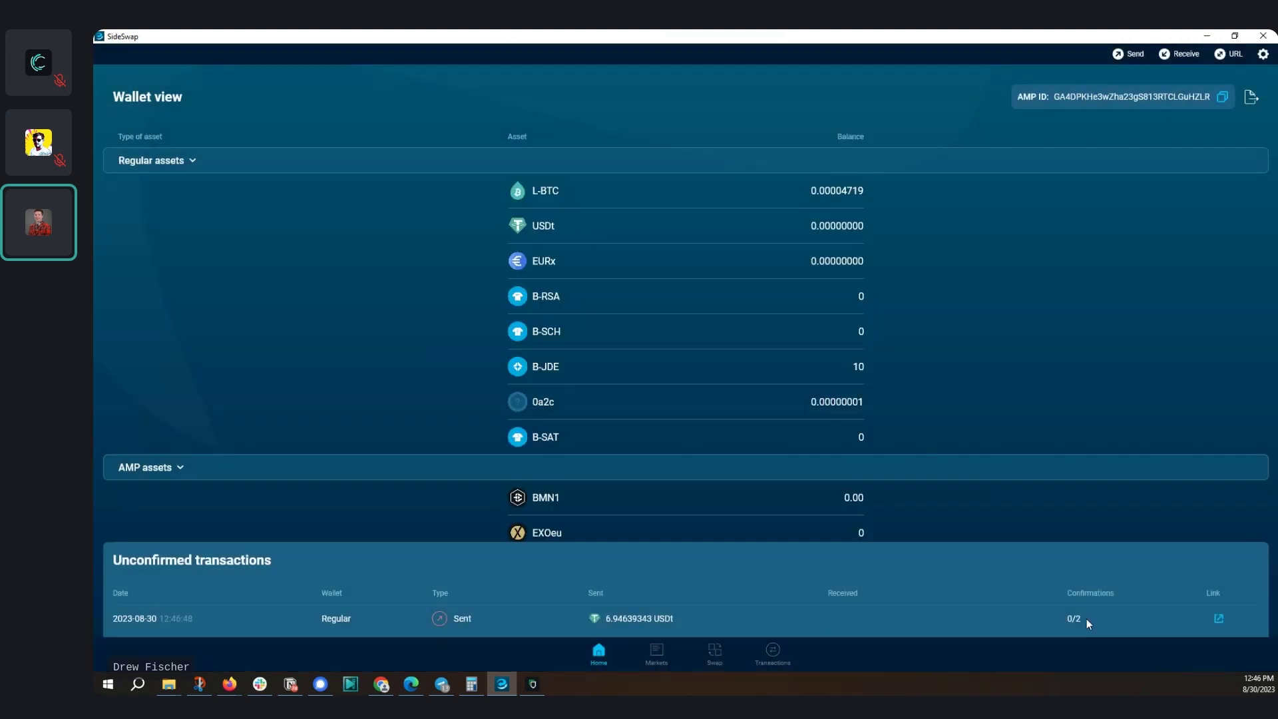
left_click(1215, 619)
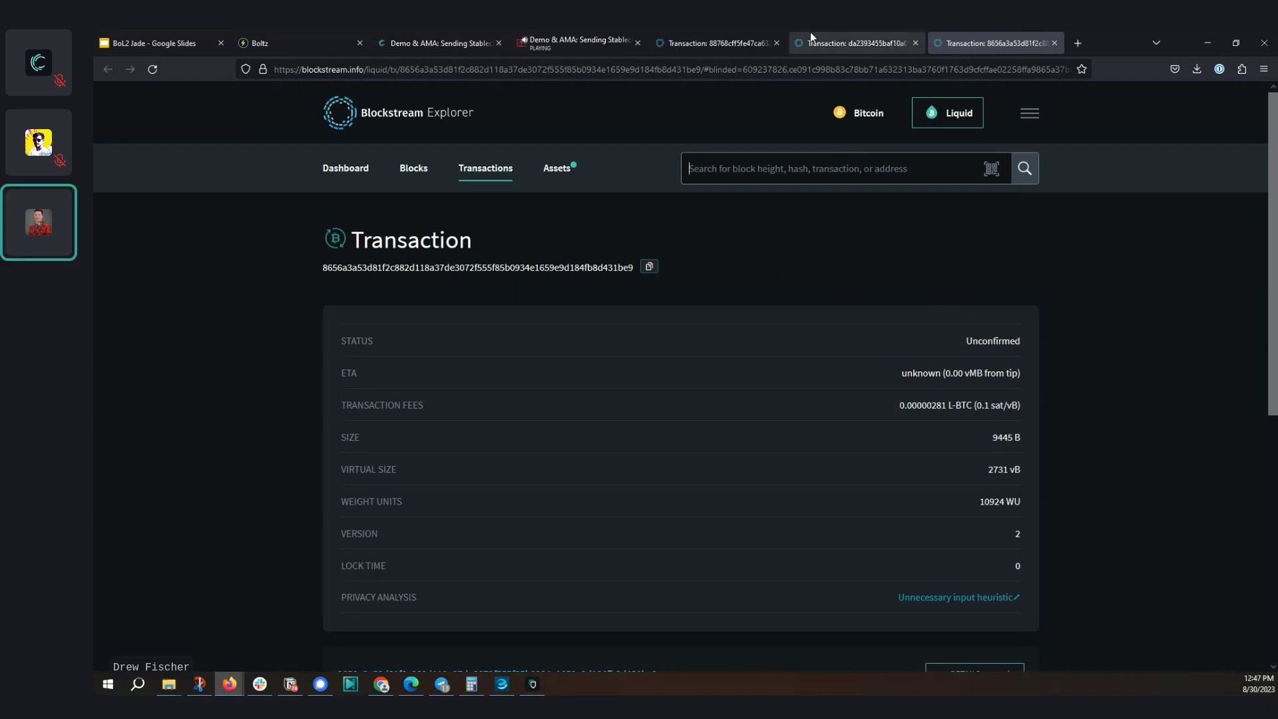
left_click(776, 44)
left_click(776, 43)
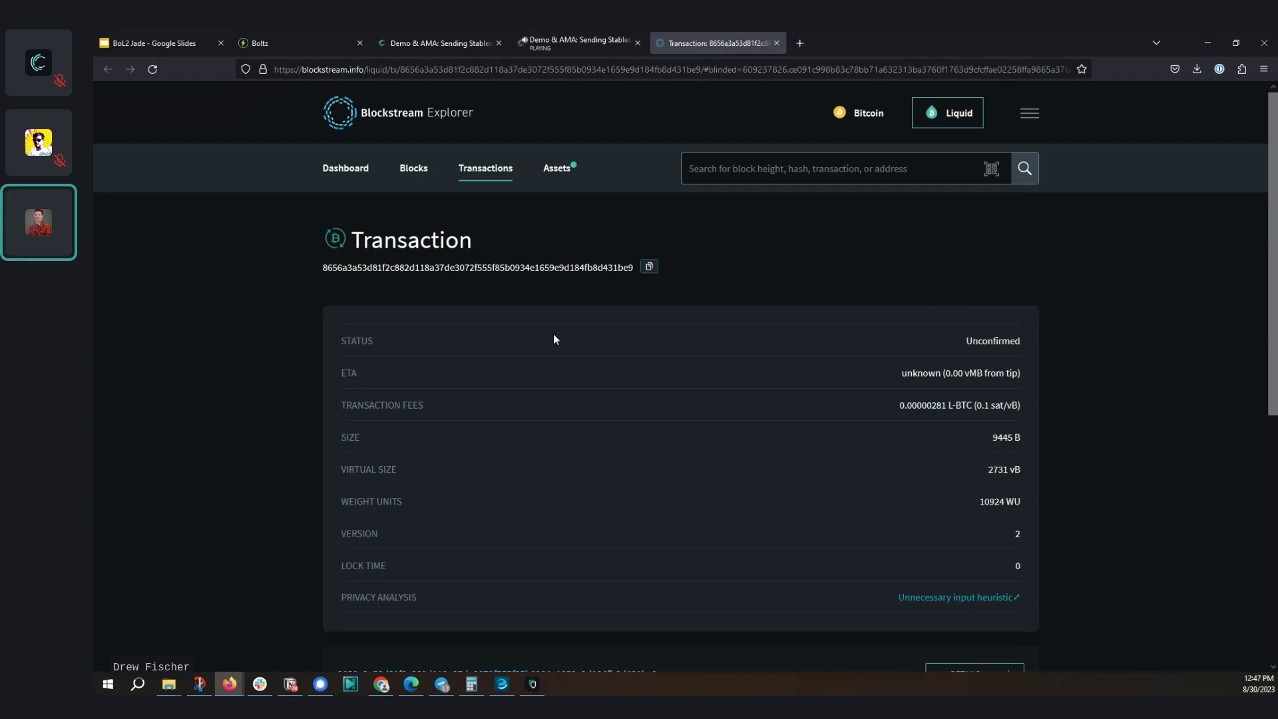
left_click(533, 685)
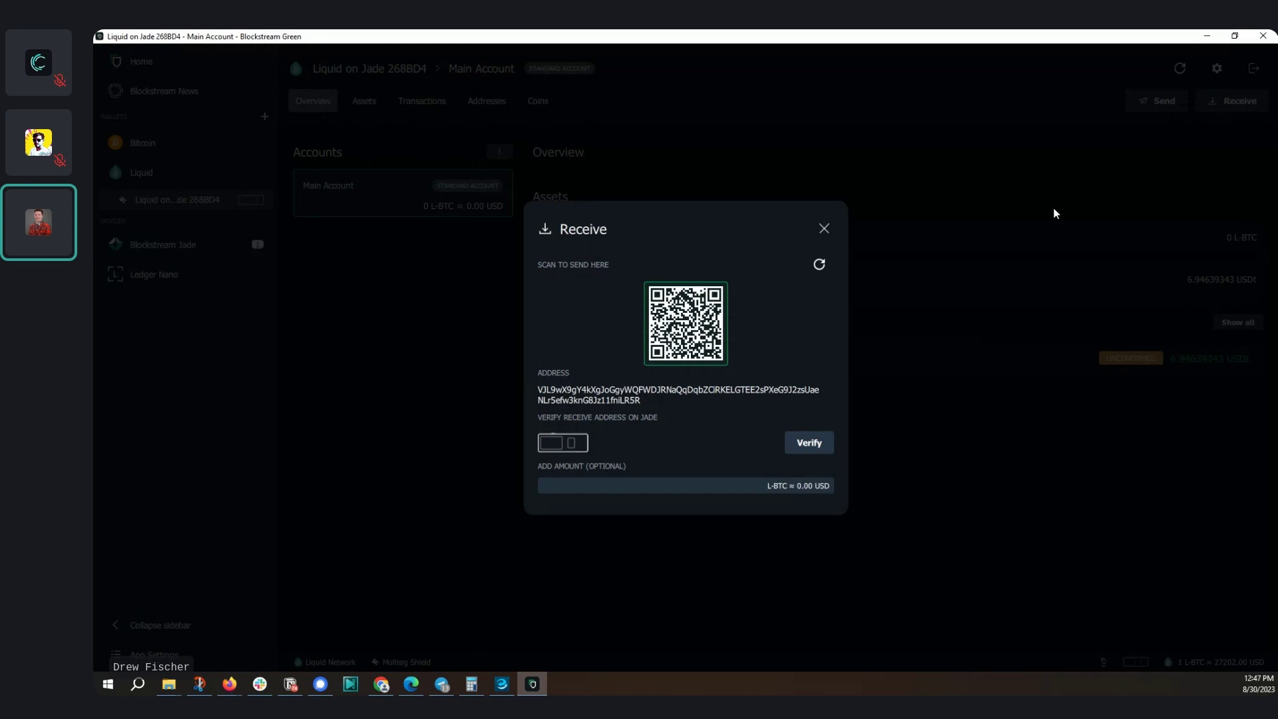
Close Green's Receive window to see the unconfirmed 6.94639343 USDt receipt on the Overview
left_click(824, 228)
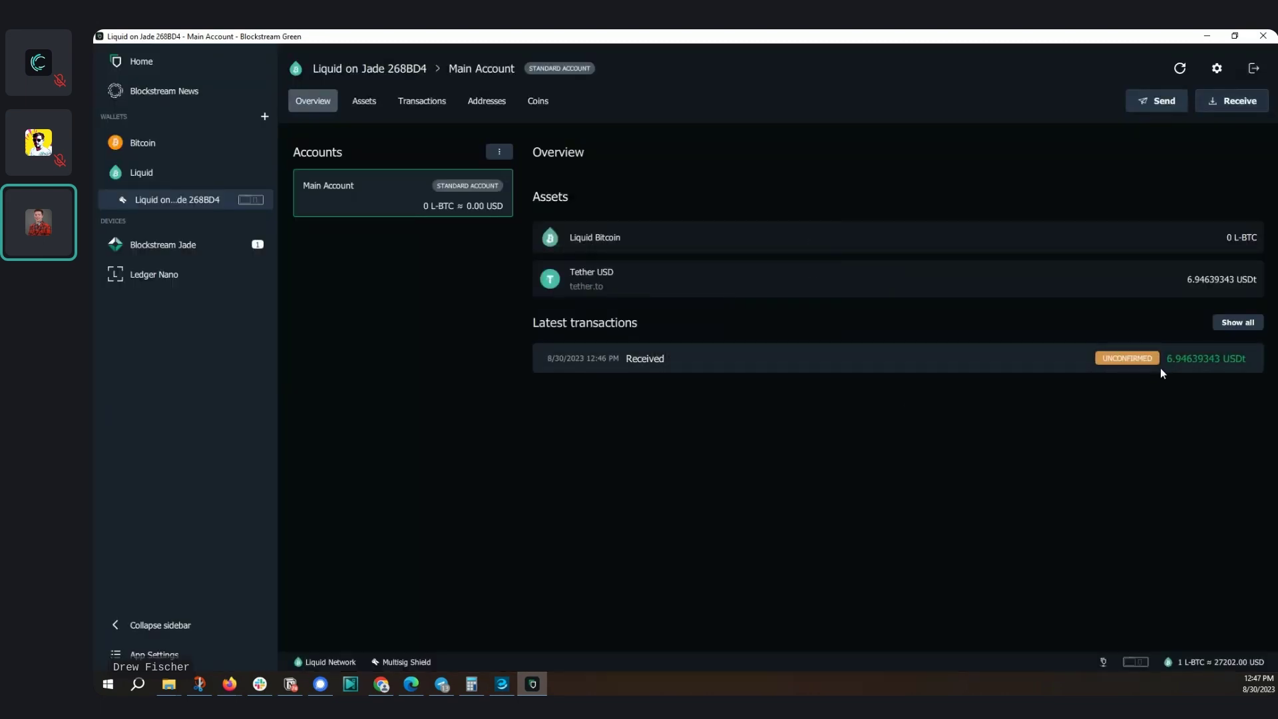
mouse_move(1116, 368)
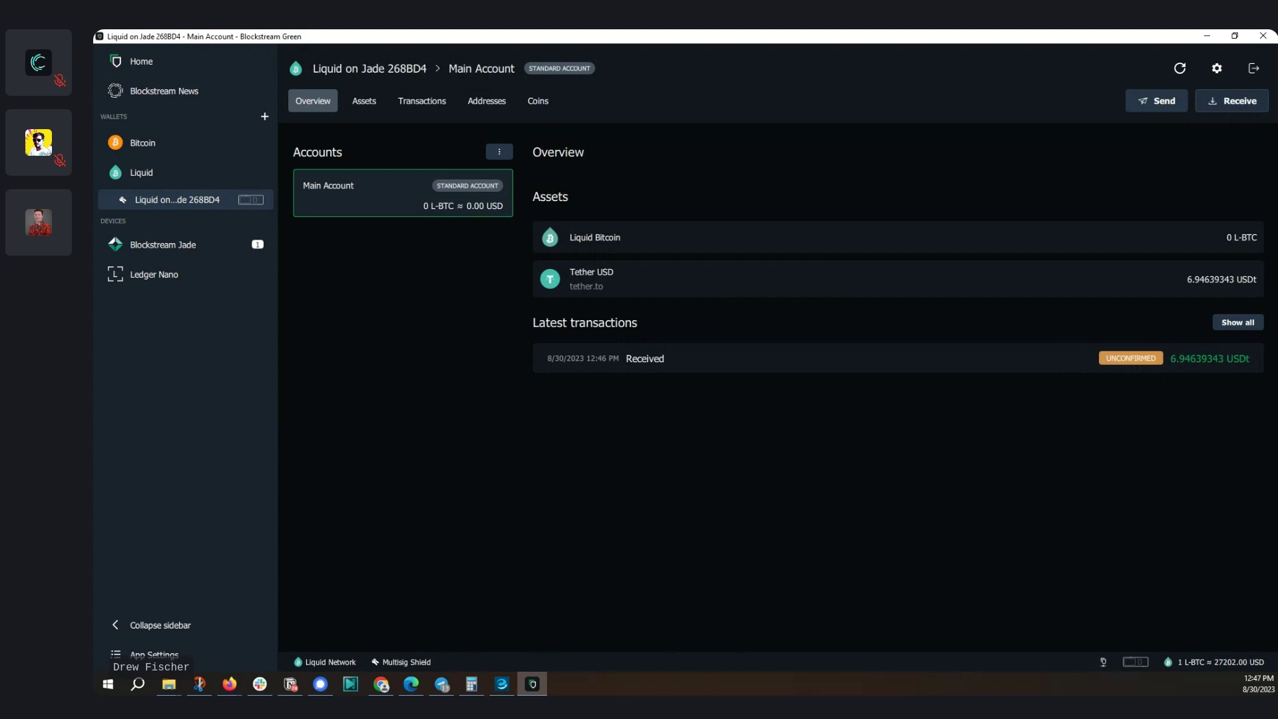
Reload the USDt transaction page until it shows block 2492111 with 2 confirmations, then bring Green forward
key("alt+Tab")
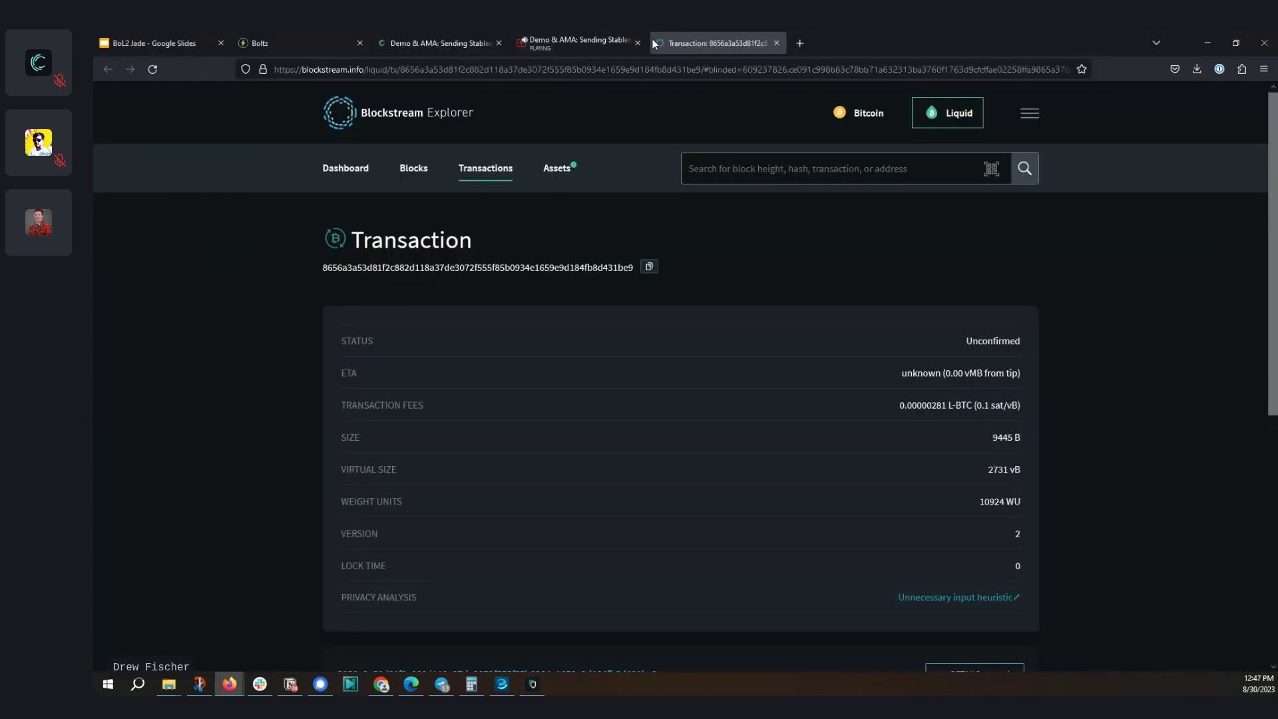
left_click(147, 75)
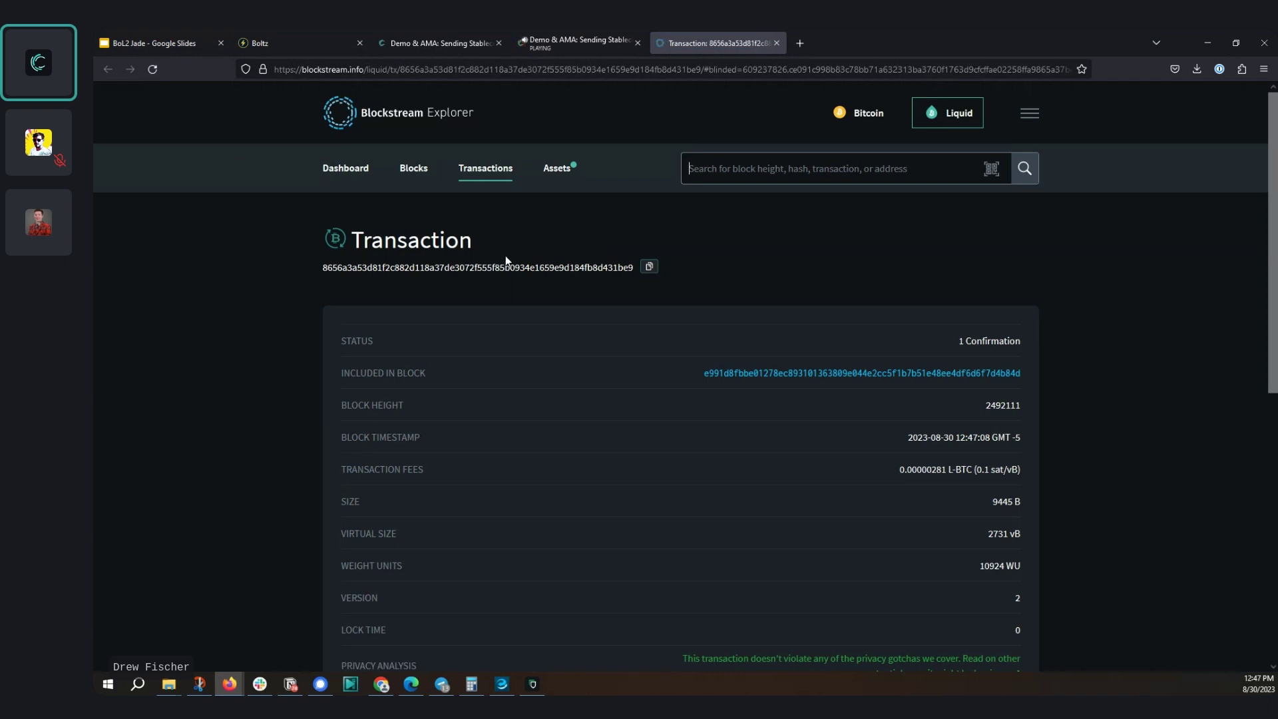
left_click(1258, 684)
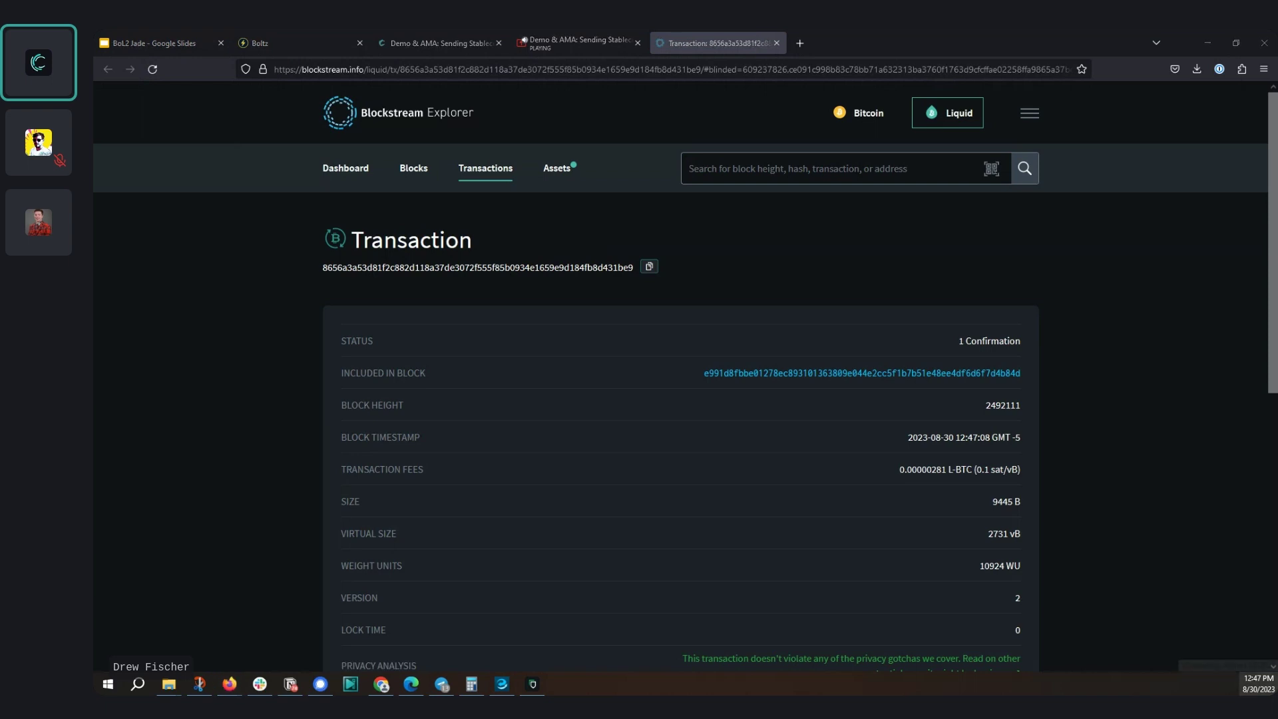
left_click(251, 121)
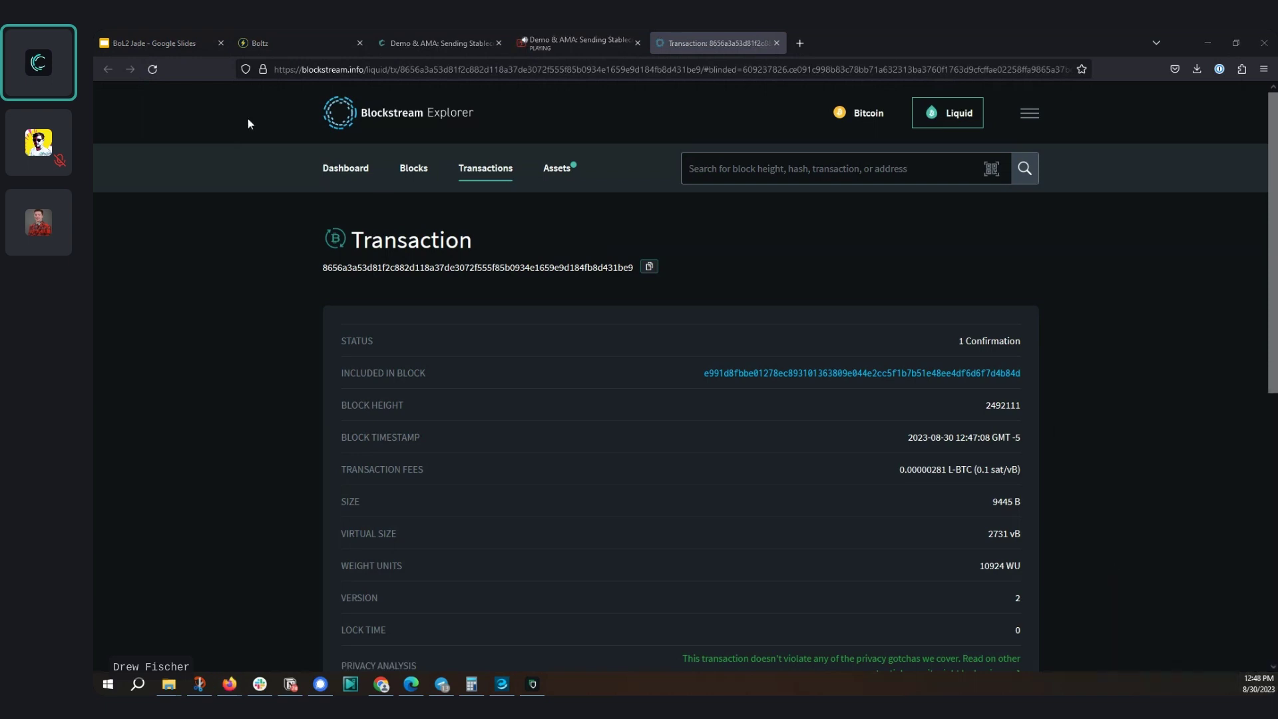
left_click(152, 68)
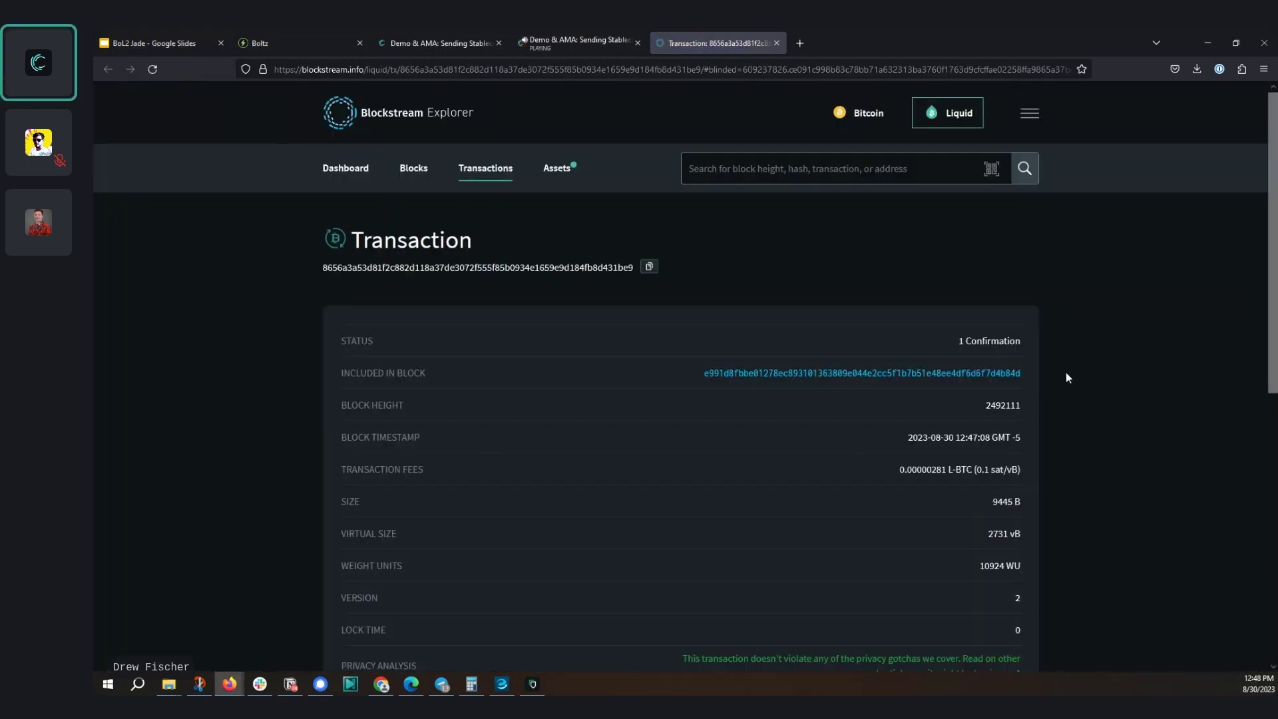
left_click(1258, 683)
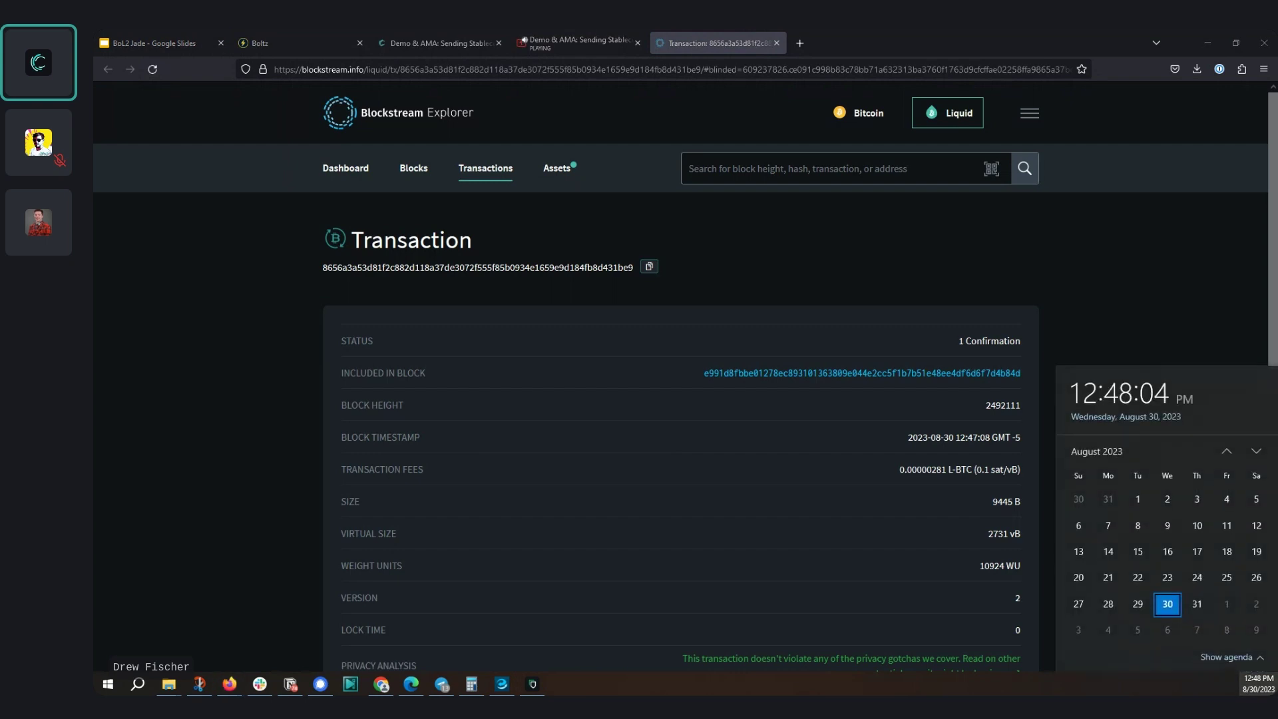
key("Escape")
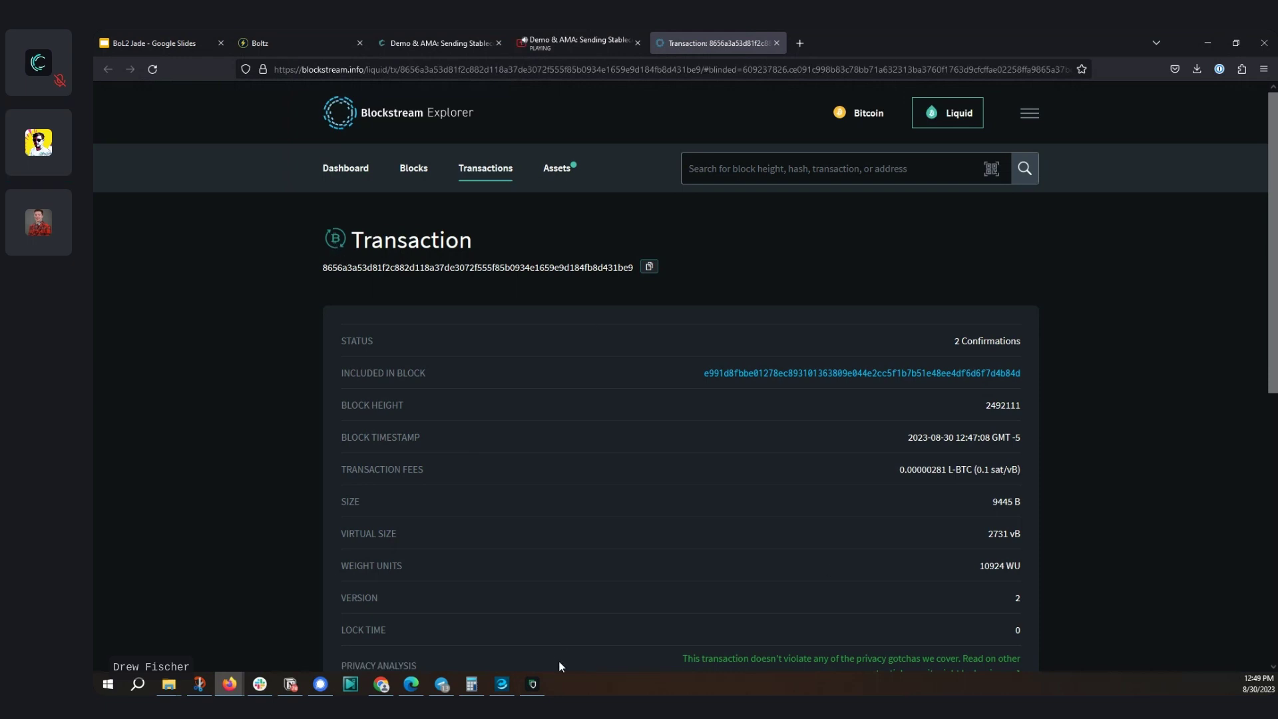
left_click(532, 684)
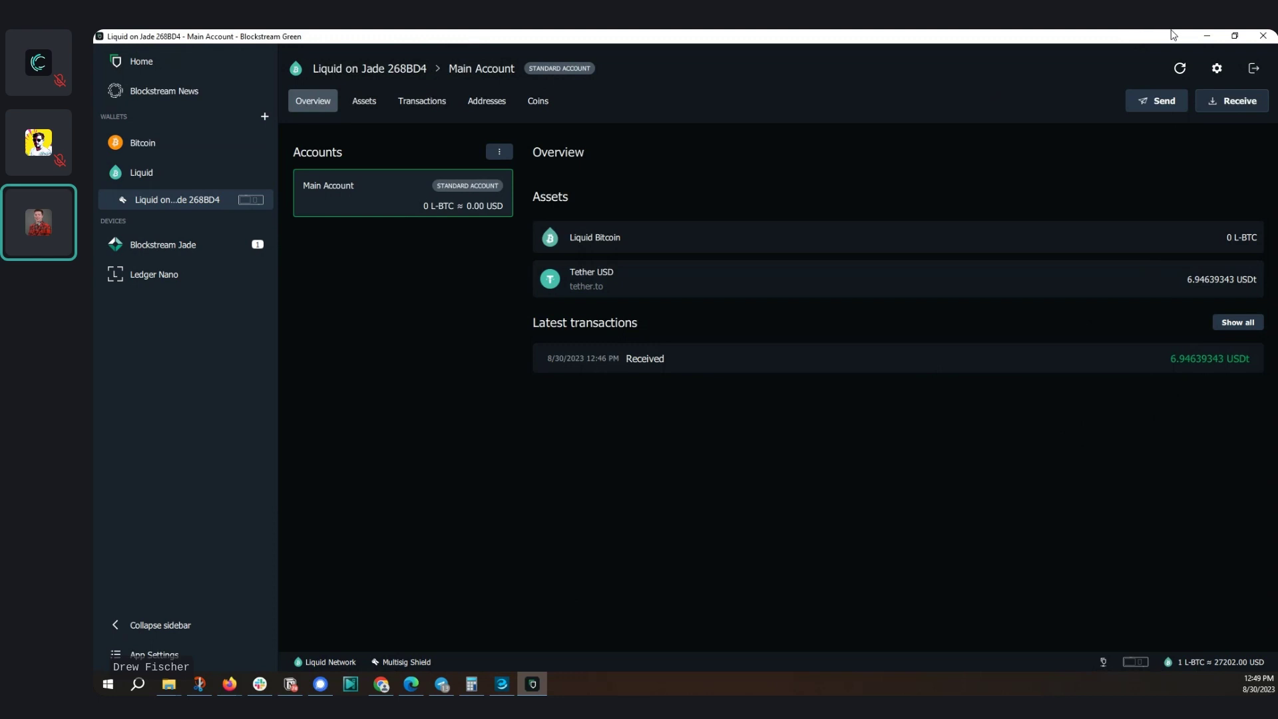
On Boltz, keep the Lightning-to-Liquid swap at 10000 sats sent and 9547 received on Liquid
left_click(1204, 36)
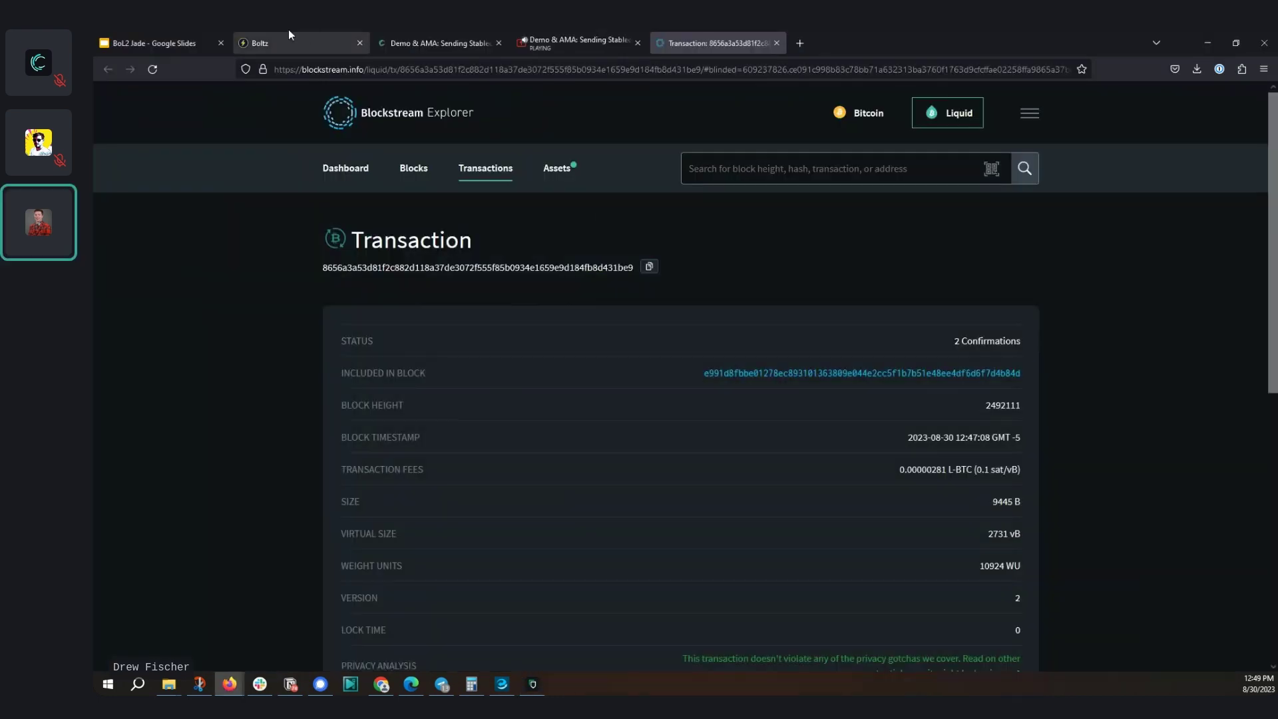
left_click(286, 42)
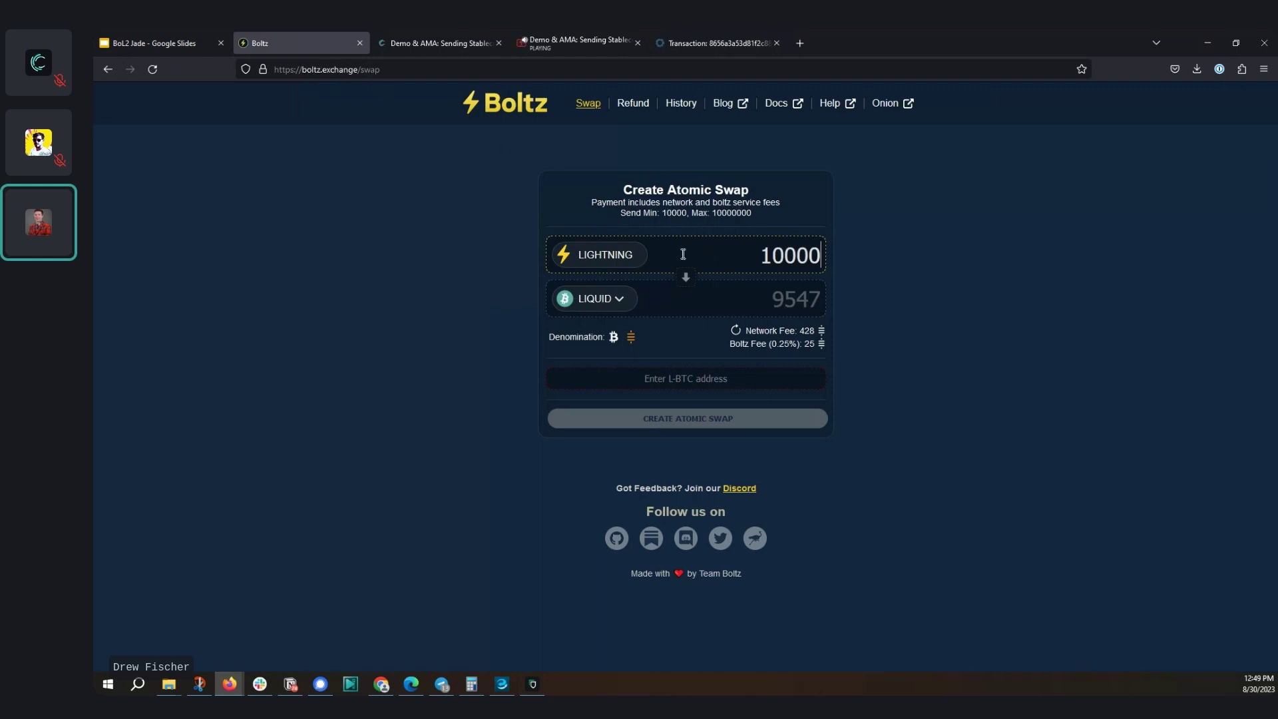
left_click(617, 262)
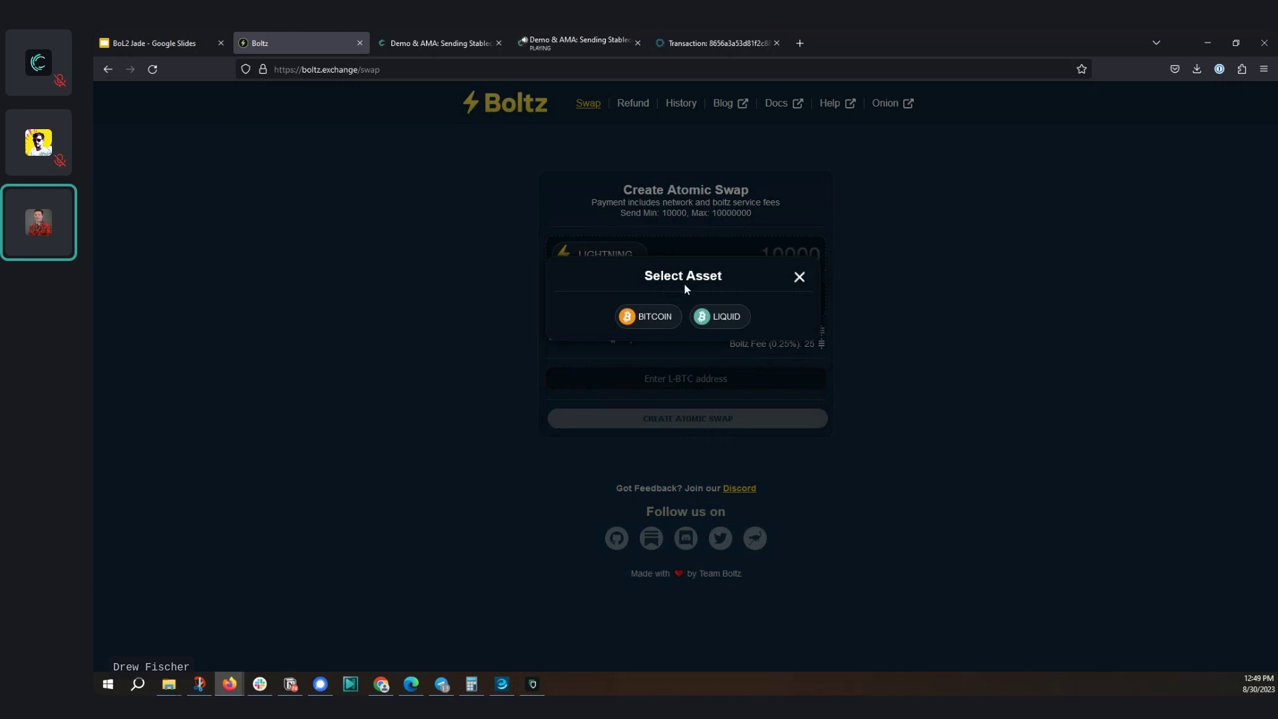
left_click(798, 278)
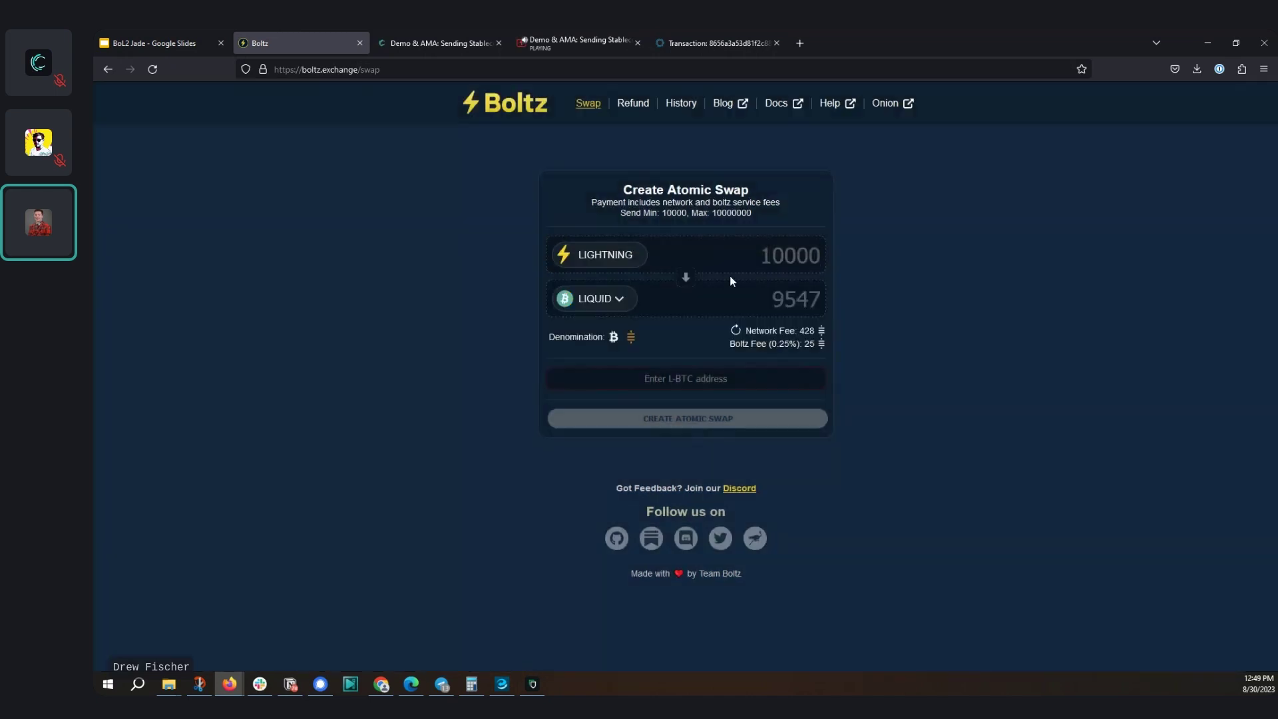
left_click(603, 303)
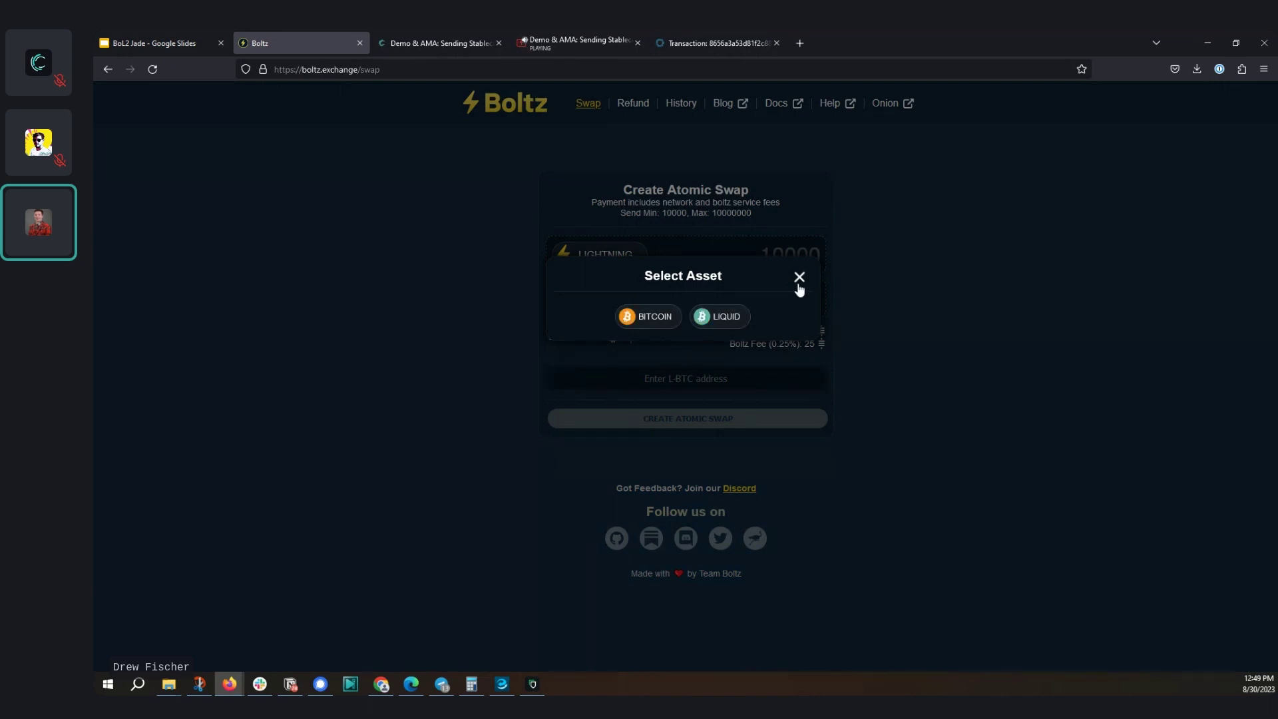
left_click(717, 317)
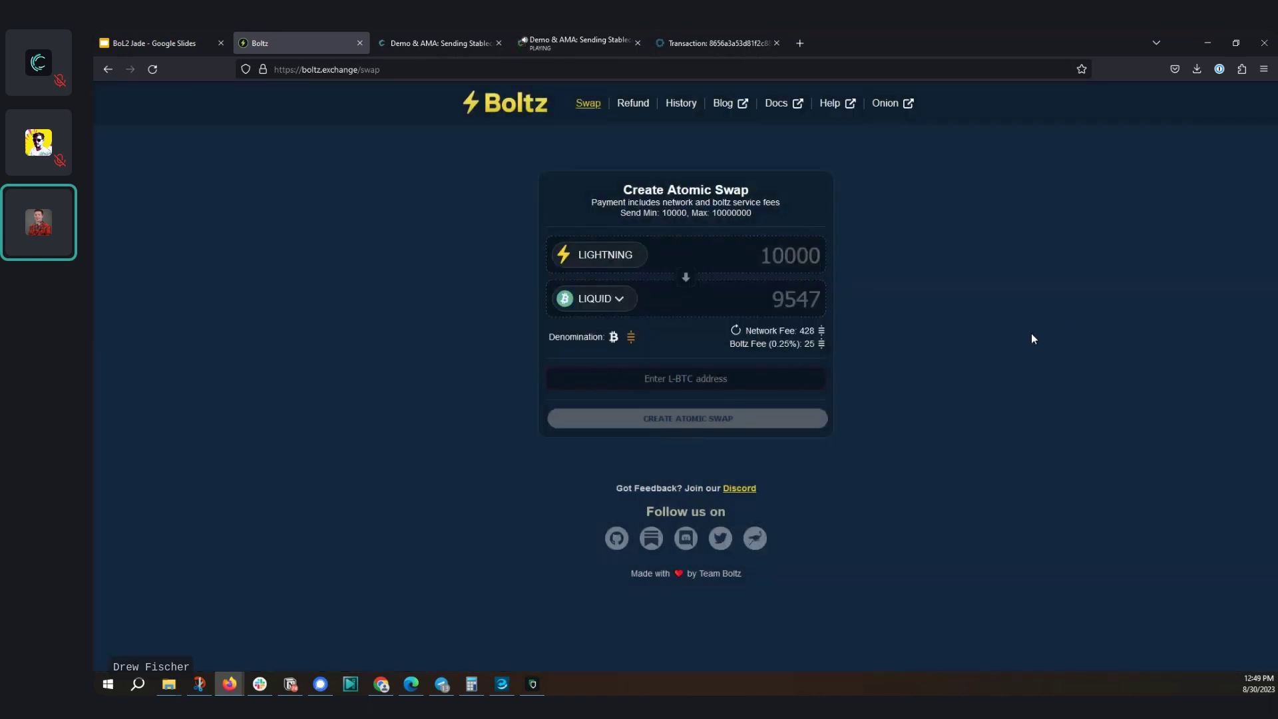
left_click(770, 261)
left_click(861, 346)
Copy a fresh Liquid receive address from Blockstream Green
left_click(532, 685)
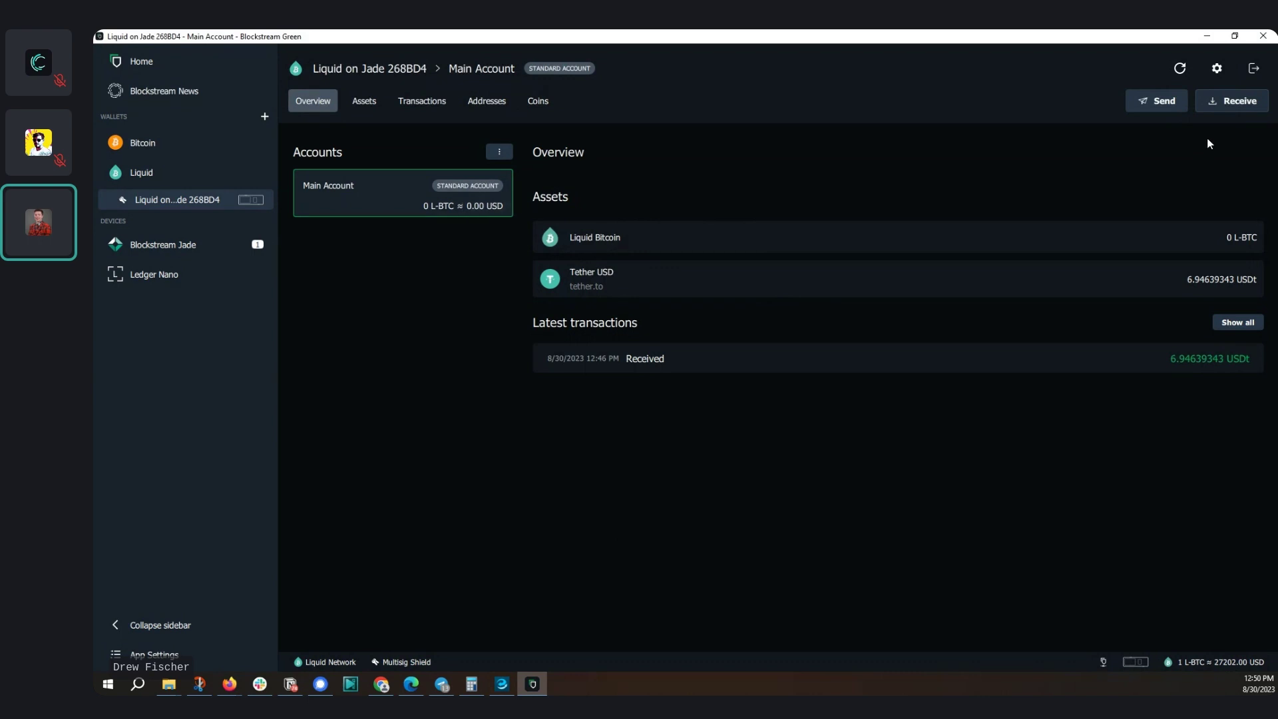
left_click(1230, 104)
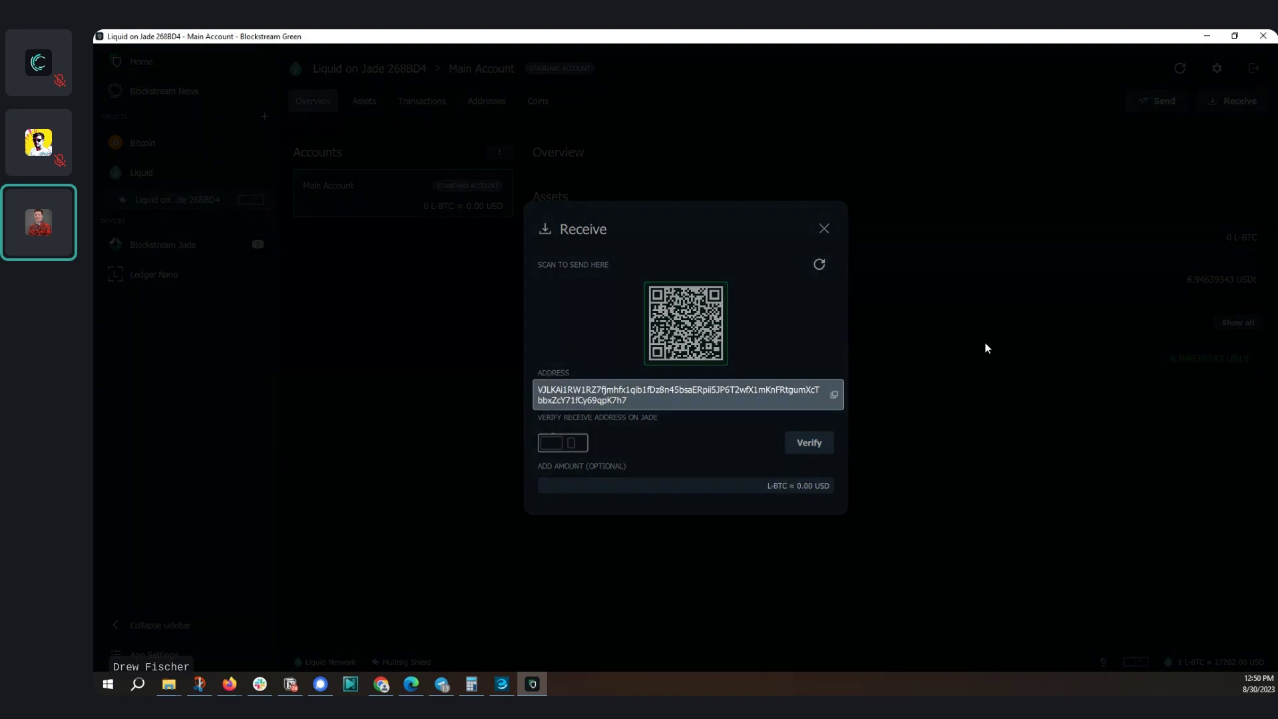
left_click(824, 228)
Paste the address into Boltz's L-BTC field and create the atomic swap, accepting the updated fee
key("alt+Tab")
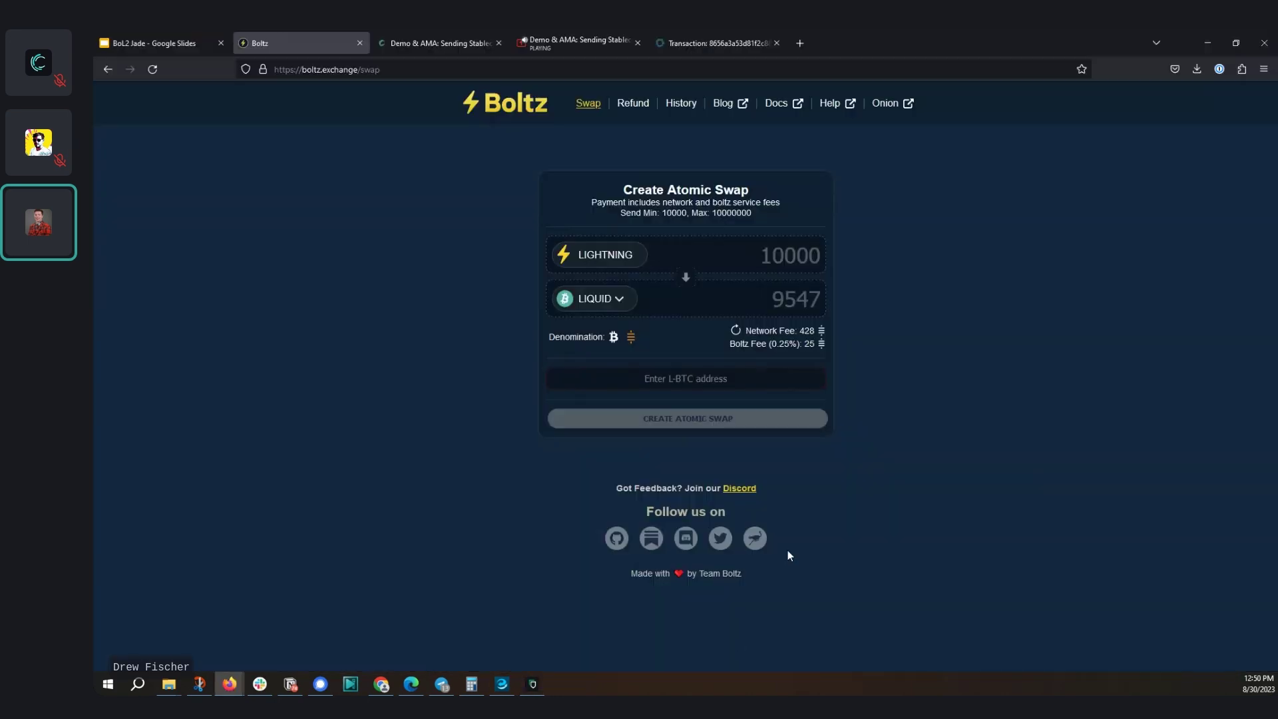
left_click(653, 374)
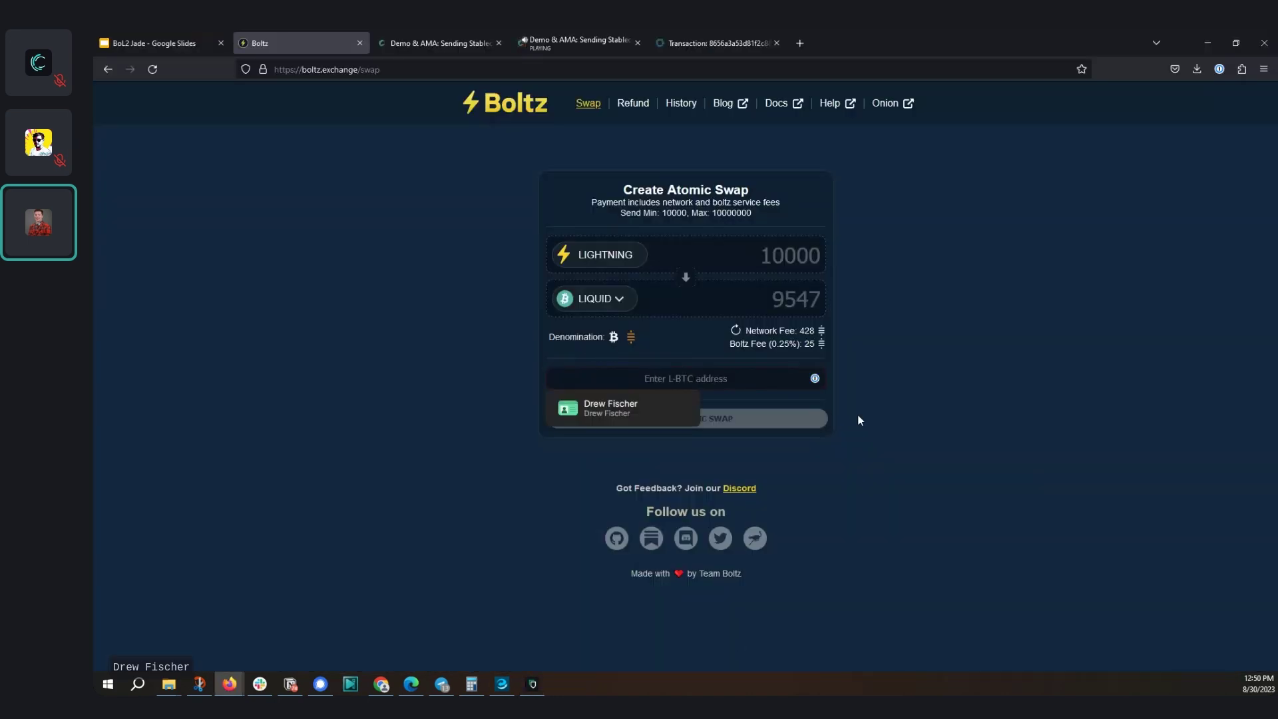
key("ctrl+v")
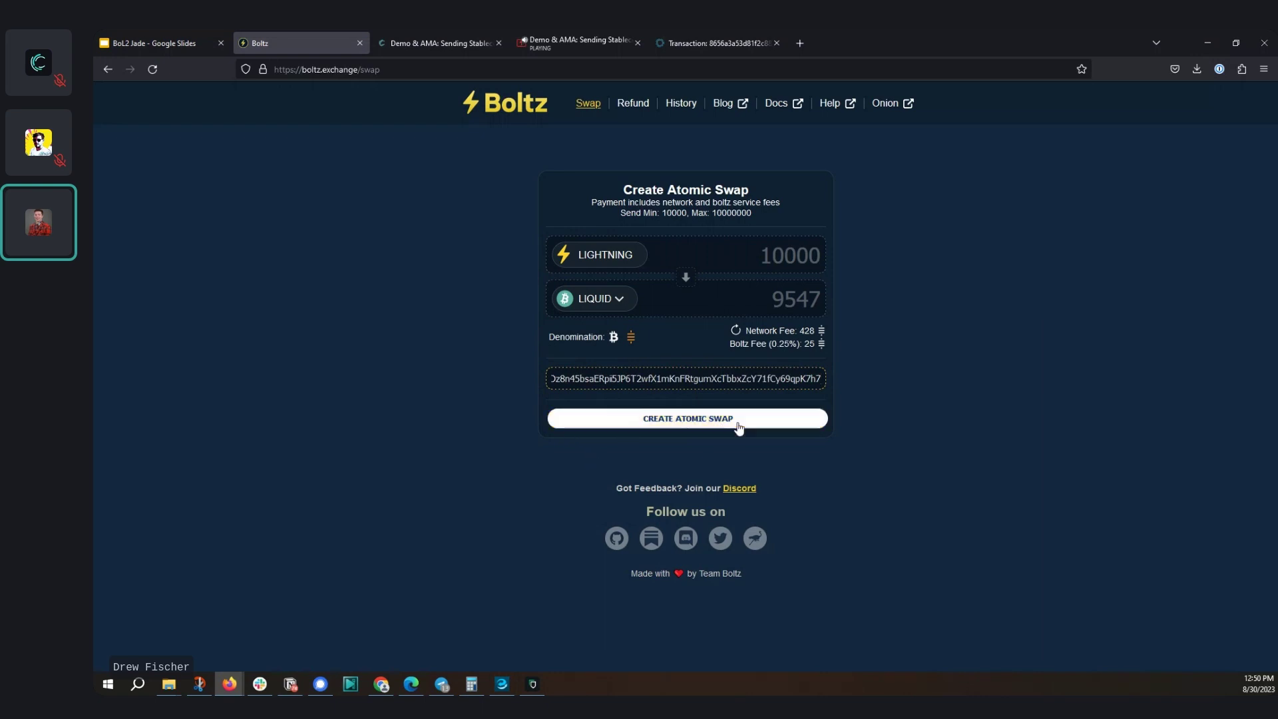
left_click(757, 426)
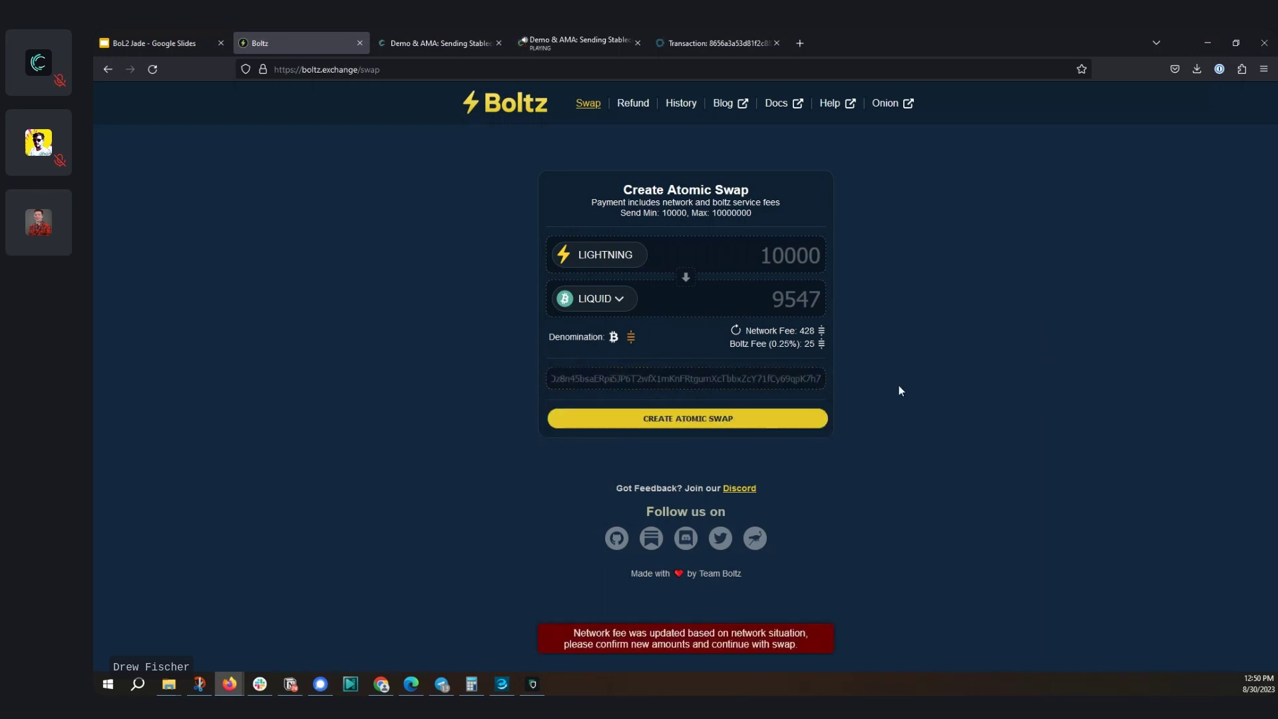
left_click(802, 419)
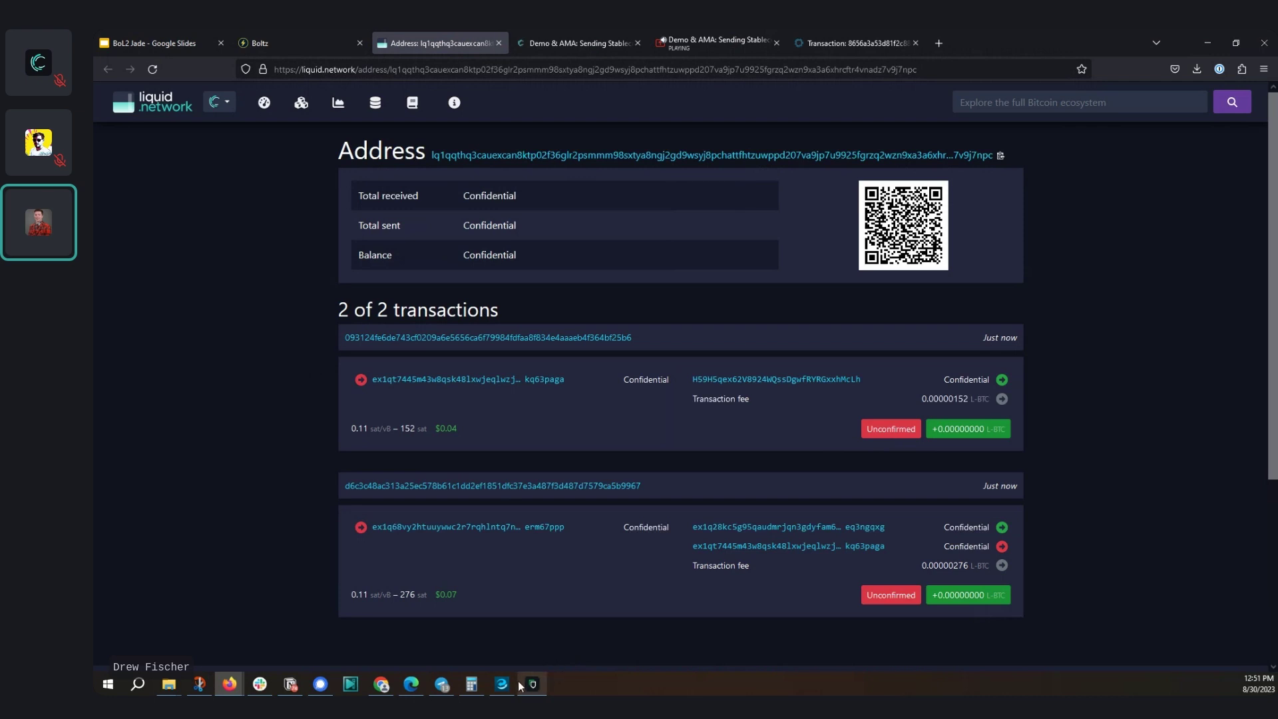
Refresh Green's balance twice, then reload the liquid.network address page listing 2 unconfirmed transactions
left_click(541, 686)
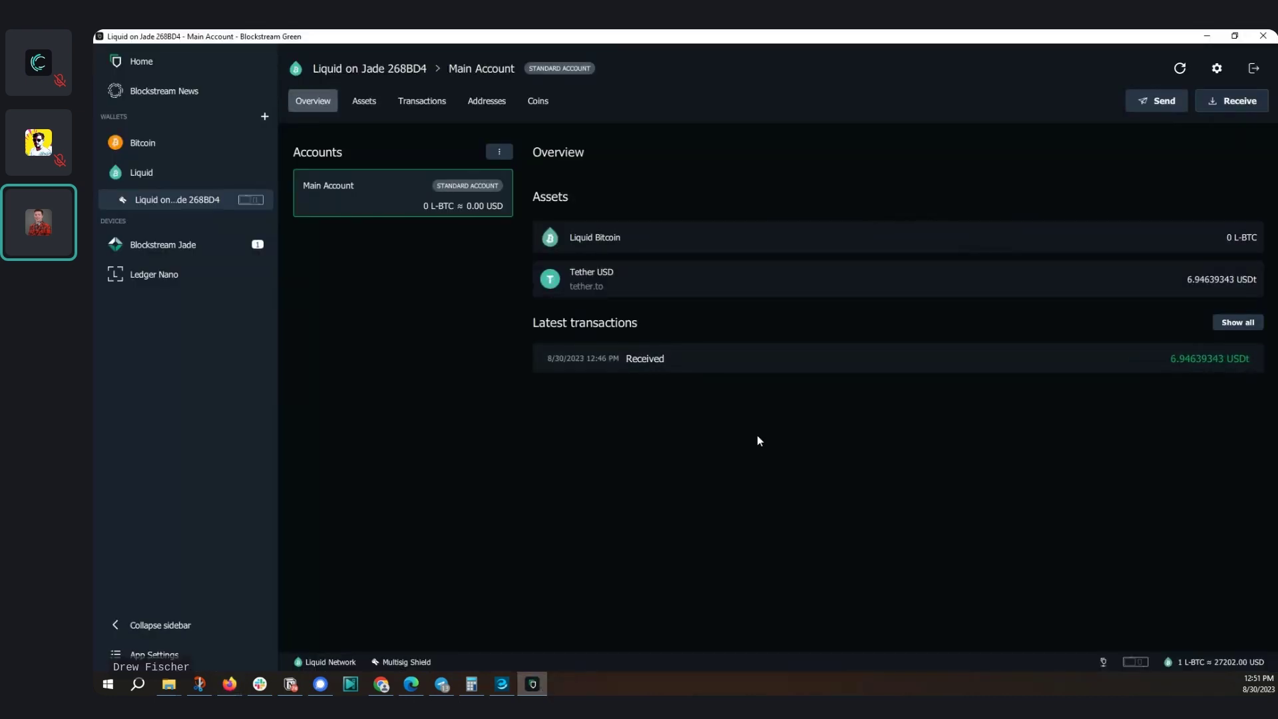
left_click(1181, 69)
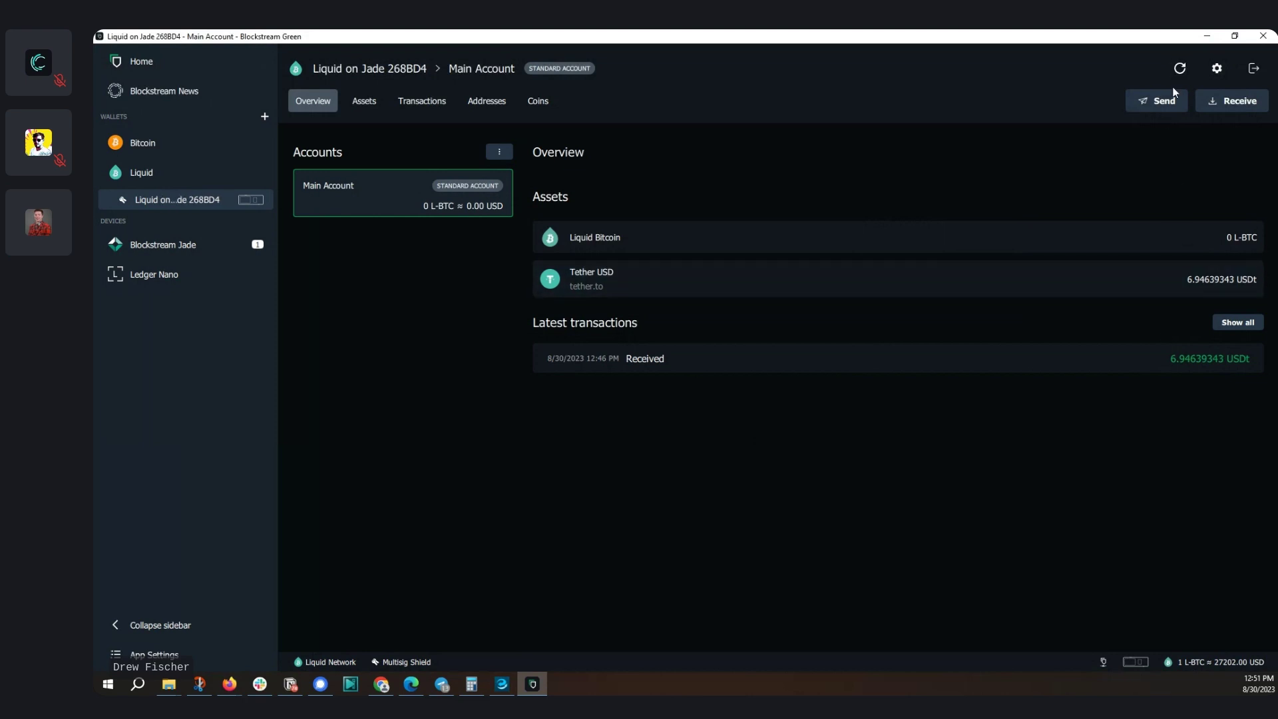
left_click(1178, 69)
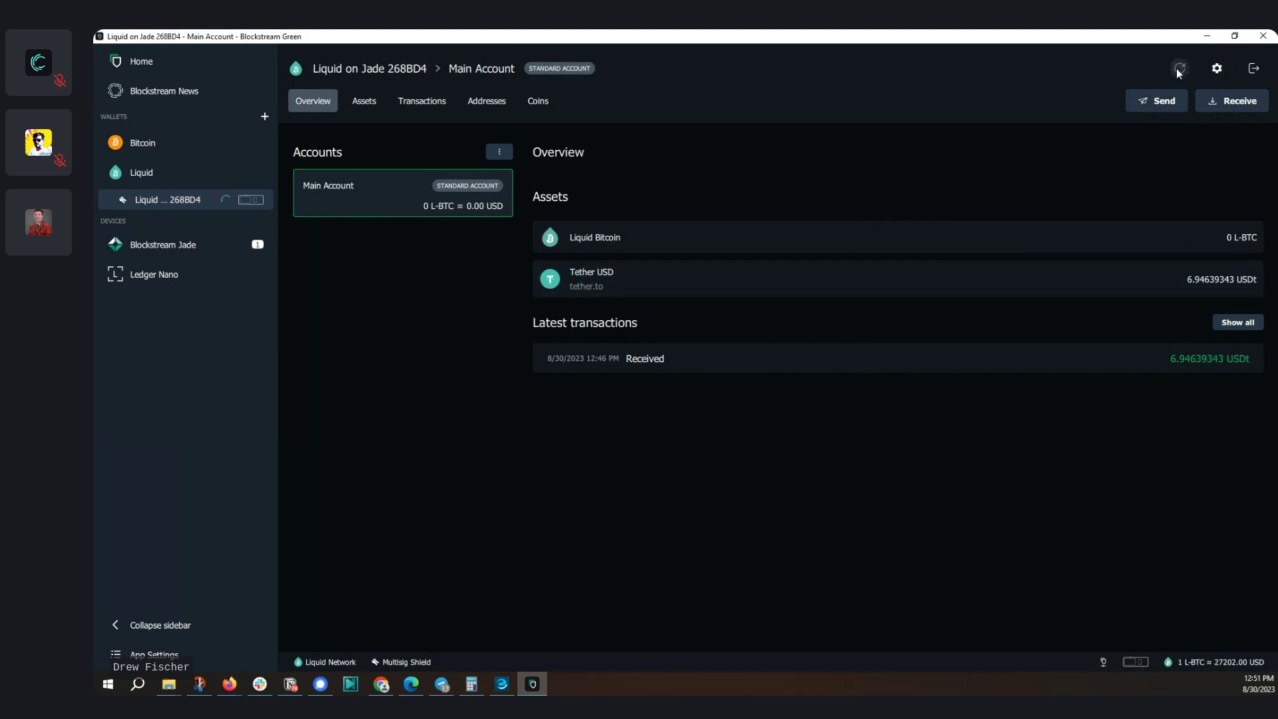
left_click(533, 683)
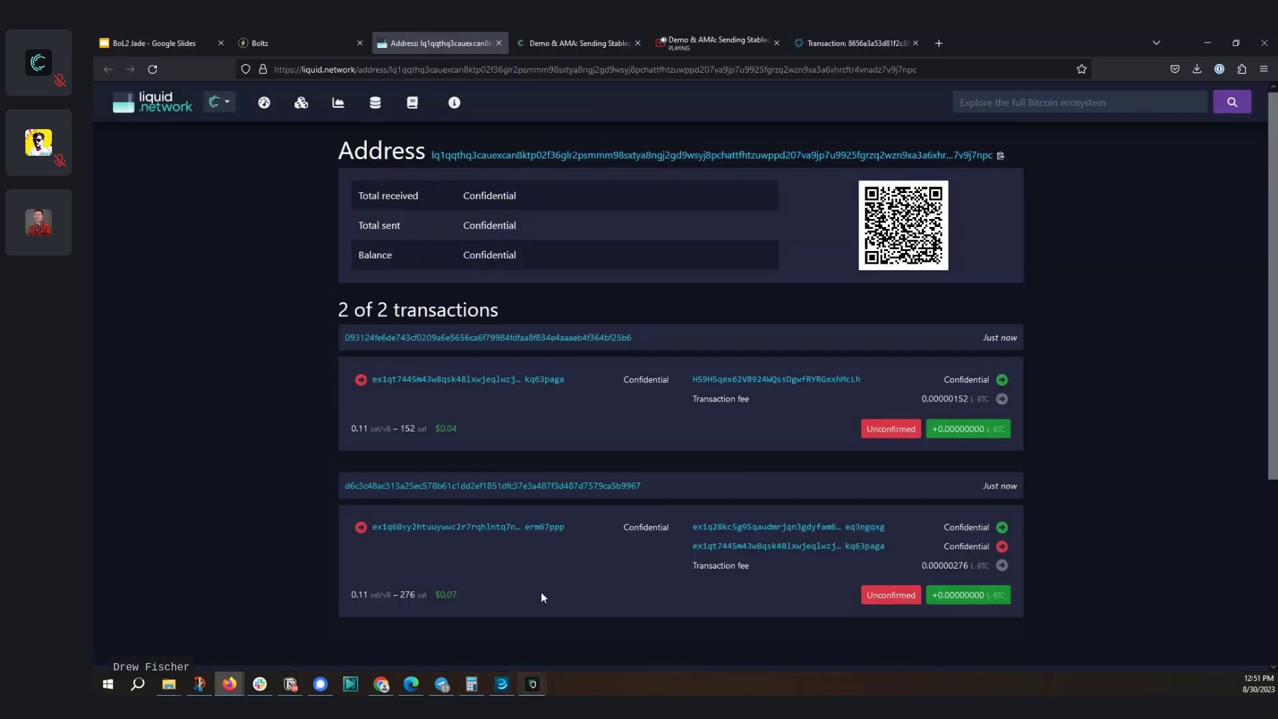
key("F5")
Check the 0.00009547 L-BTC receipt at 12:51 PM in Green, then return to the Boltz tab
left_click(532, 683)
mouse_move(1156, 372)
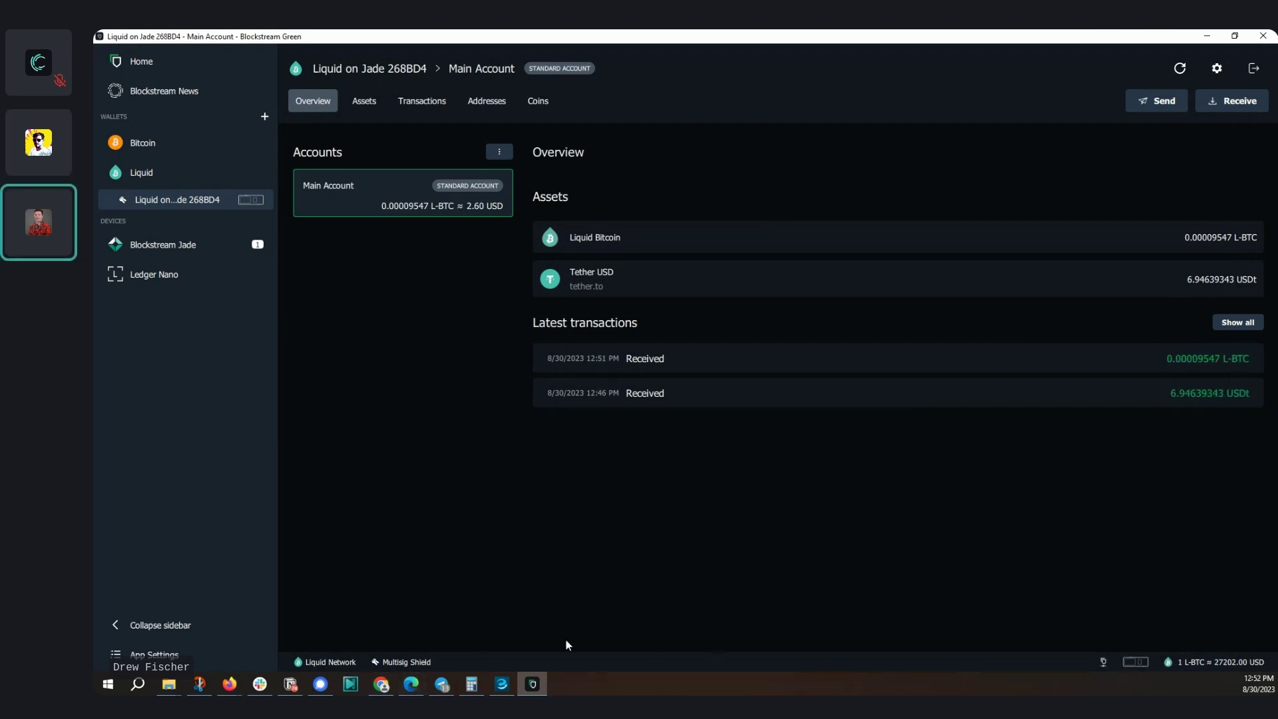
left_click(532, 684)
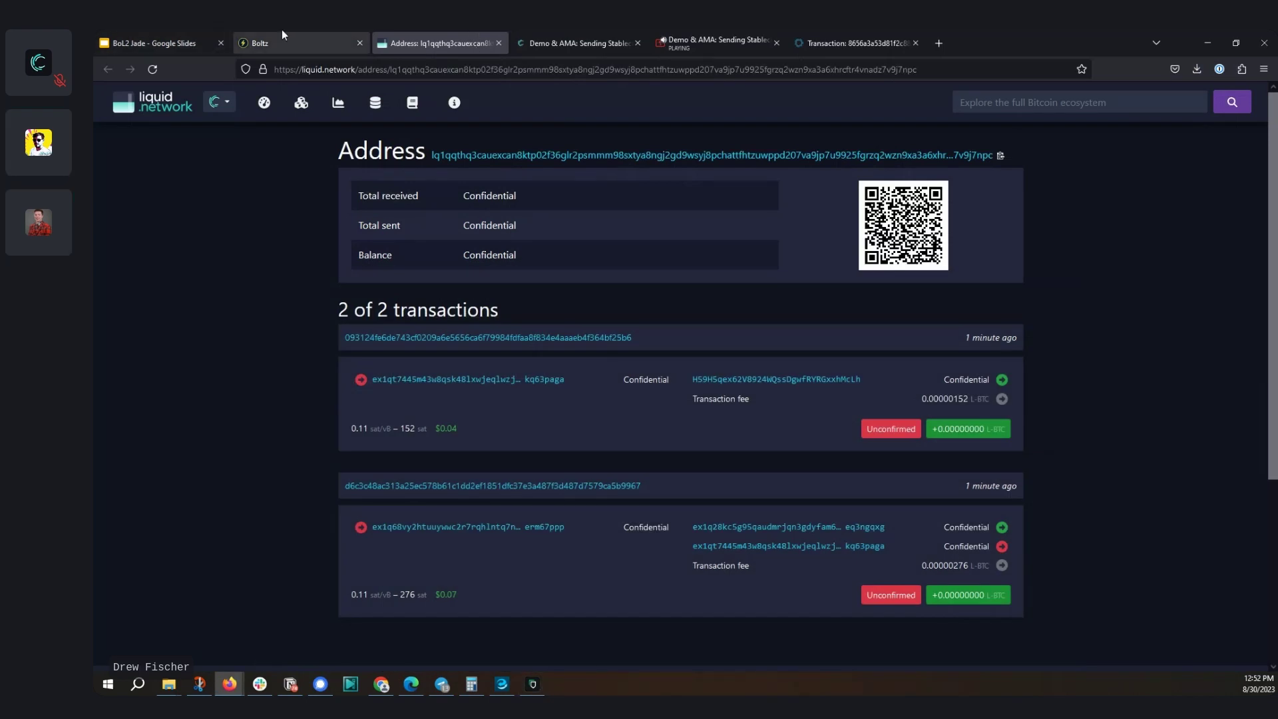
left_click(296, 40)
Start a new Boltz swap and try the asset choices, settling back on Liquid
left_click(741, 296)
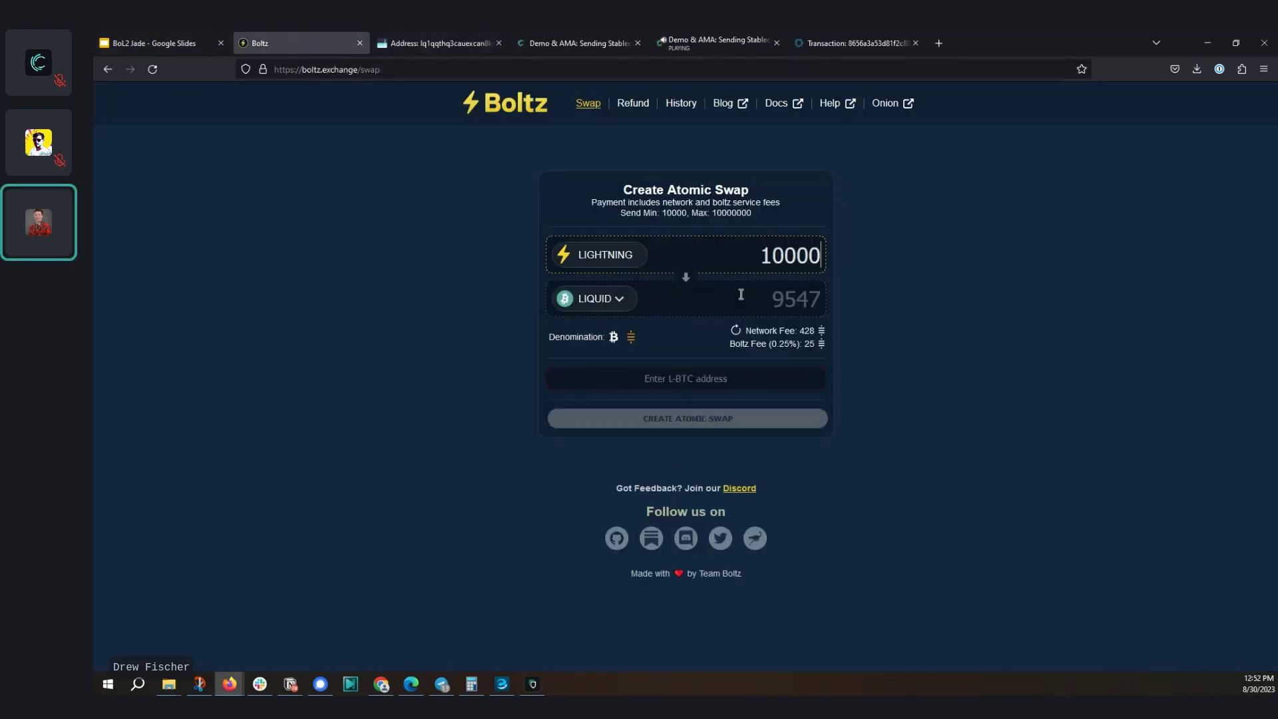
left_click(633, 262)
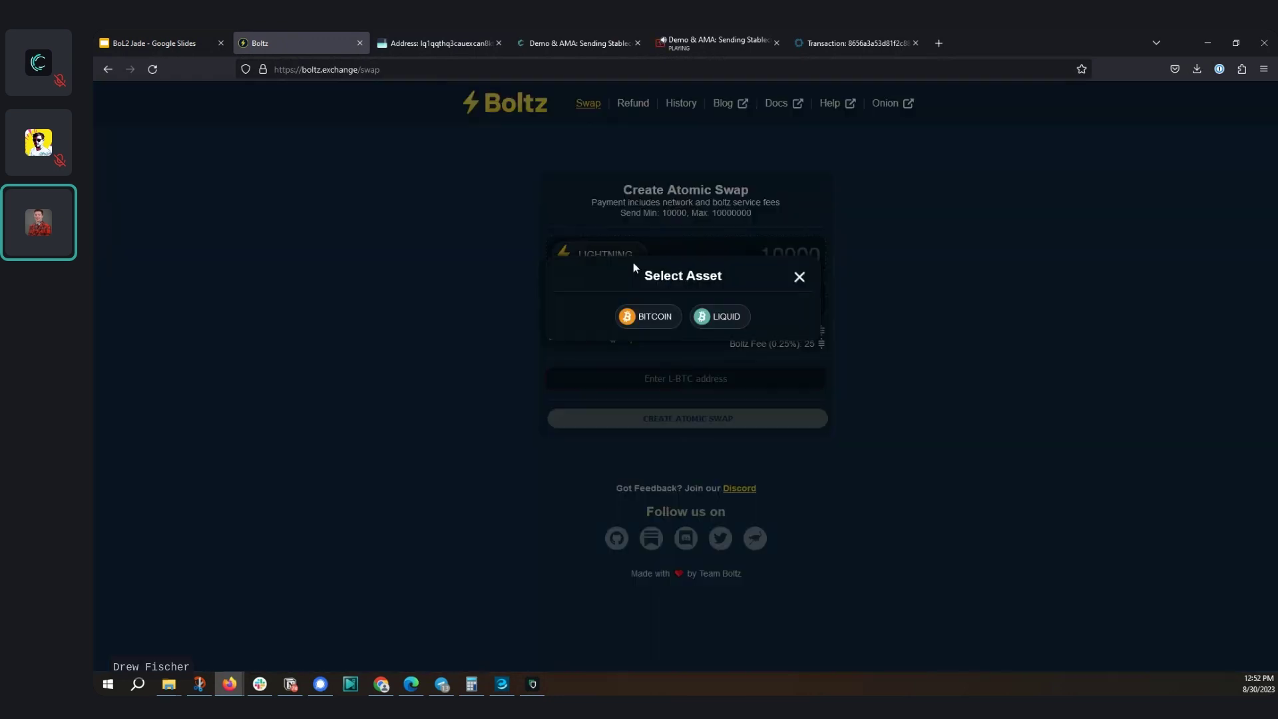
left_click(729, 320)
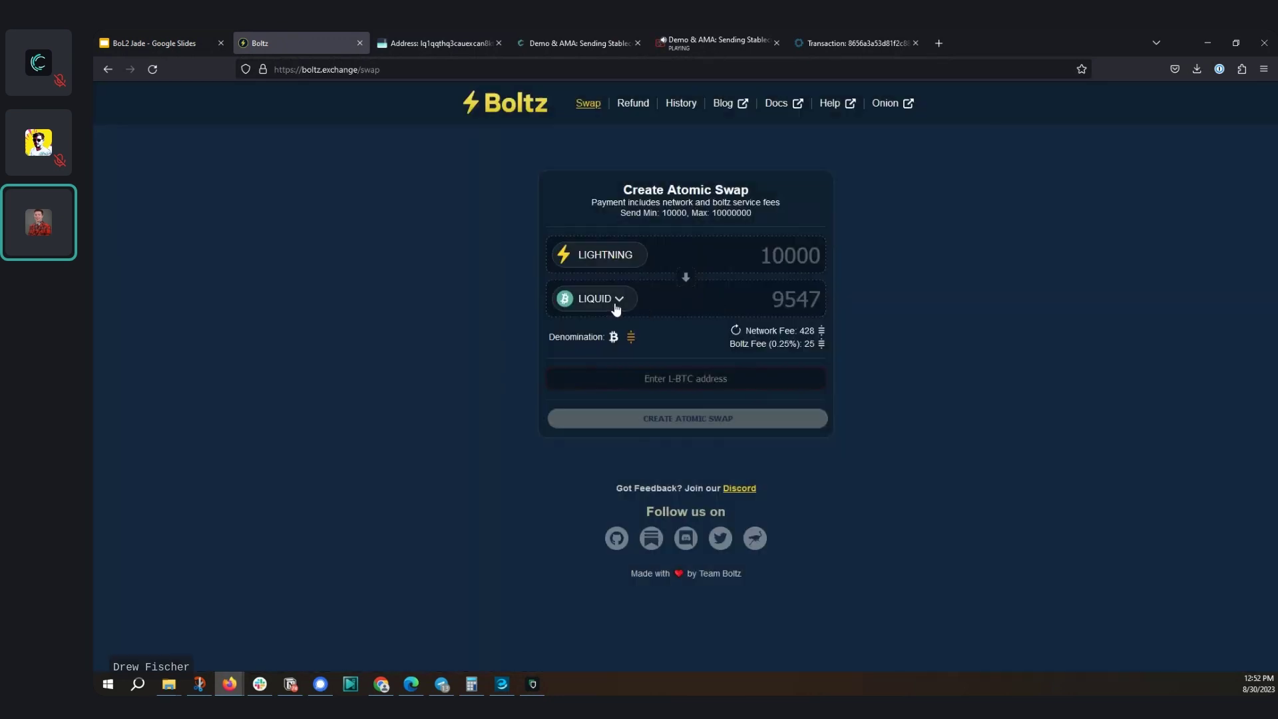
left_click(609, 255)
left_click(717, 313)
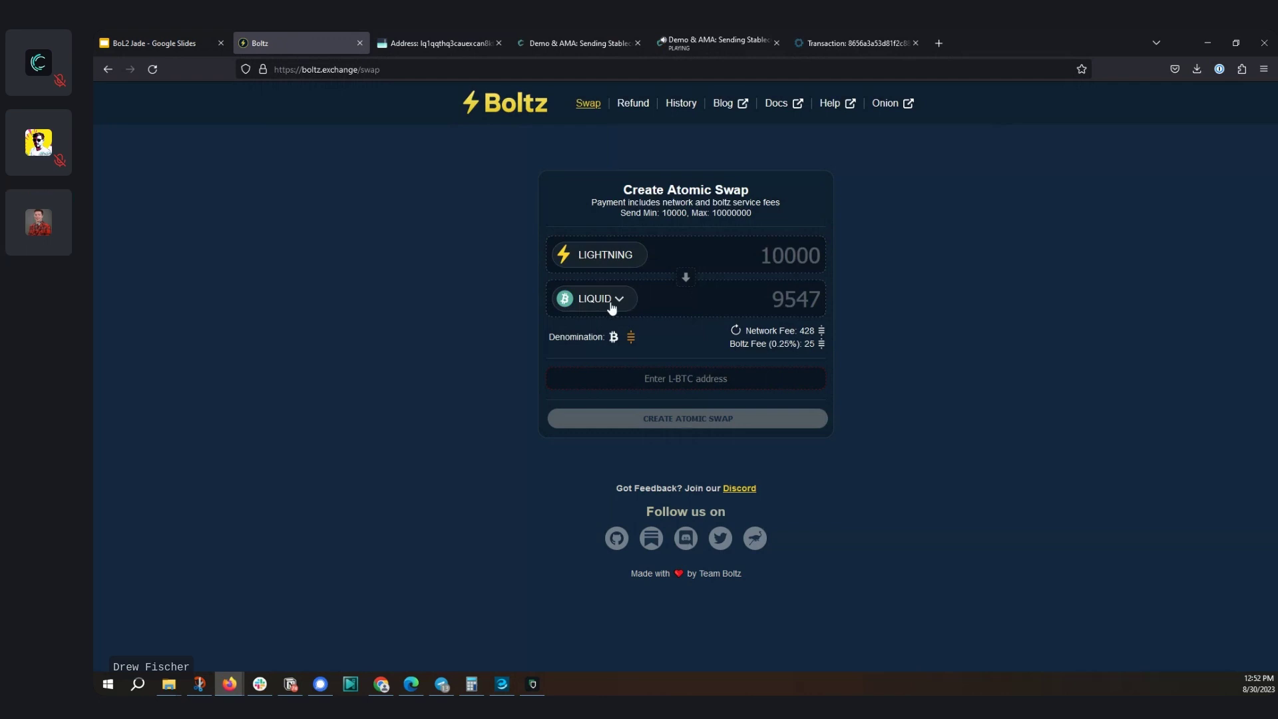
left_click(607, 303)
left_click(719, 316)
left_click(623, 305)
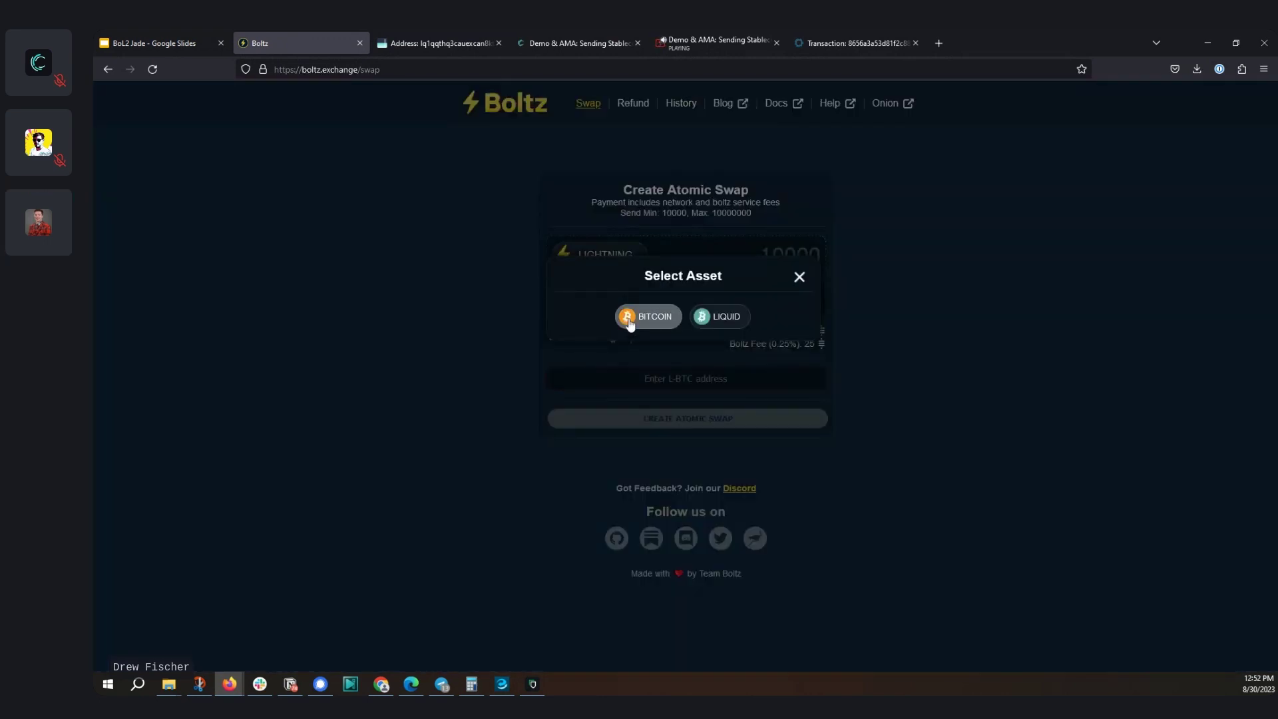
left_click(627, 317)
left_click(626, 299)
left_click(721, 320)
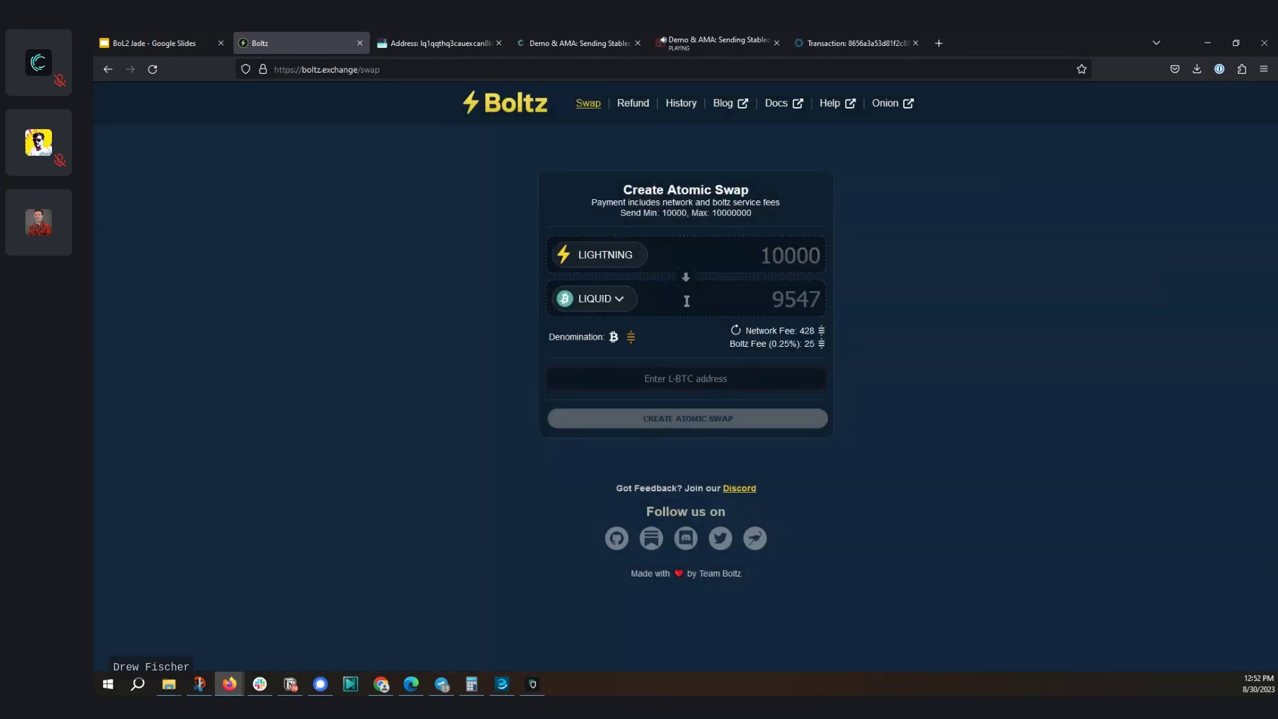
Reverse the swap to send 9704 from Liquid for 9547 sats on Lightning, ready for an invoice
left_click(689, 275)
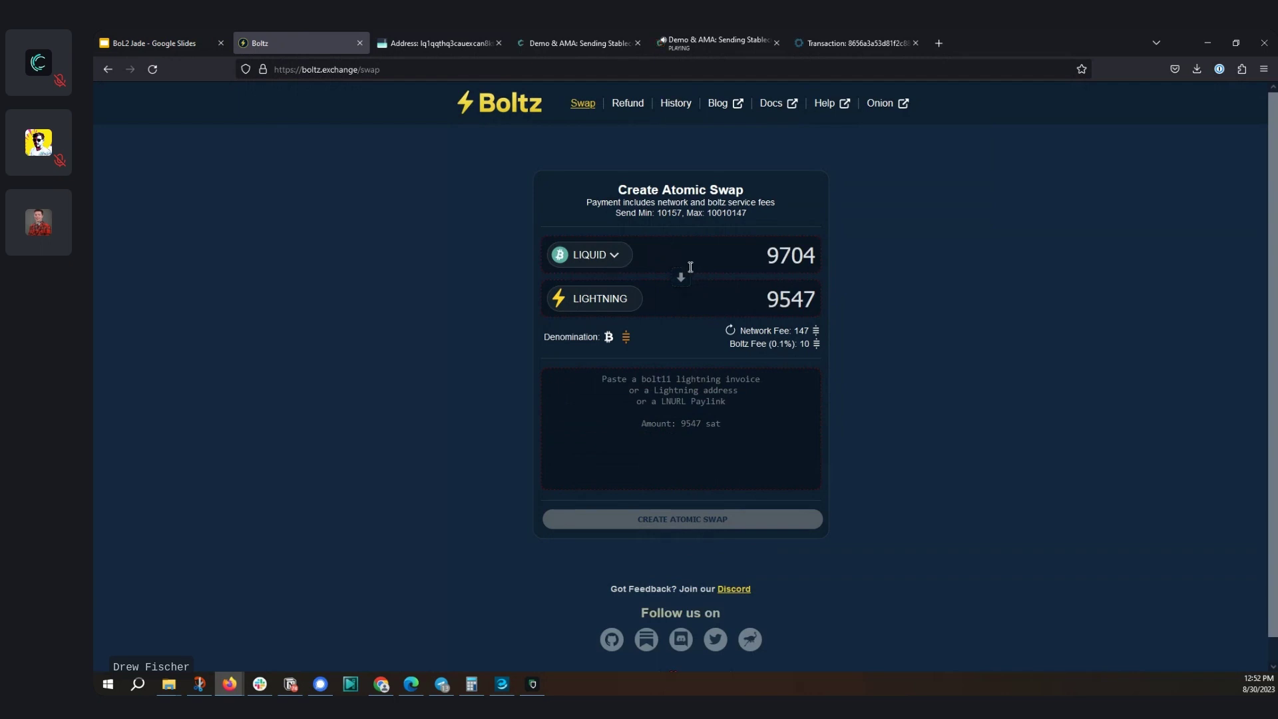
left_click(607, 306)
left_click(639, 316)
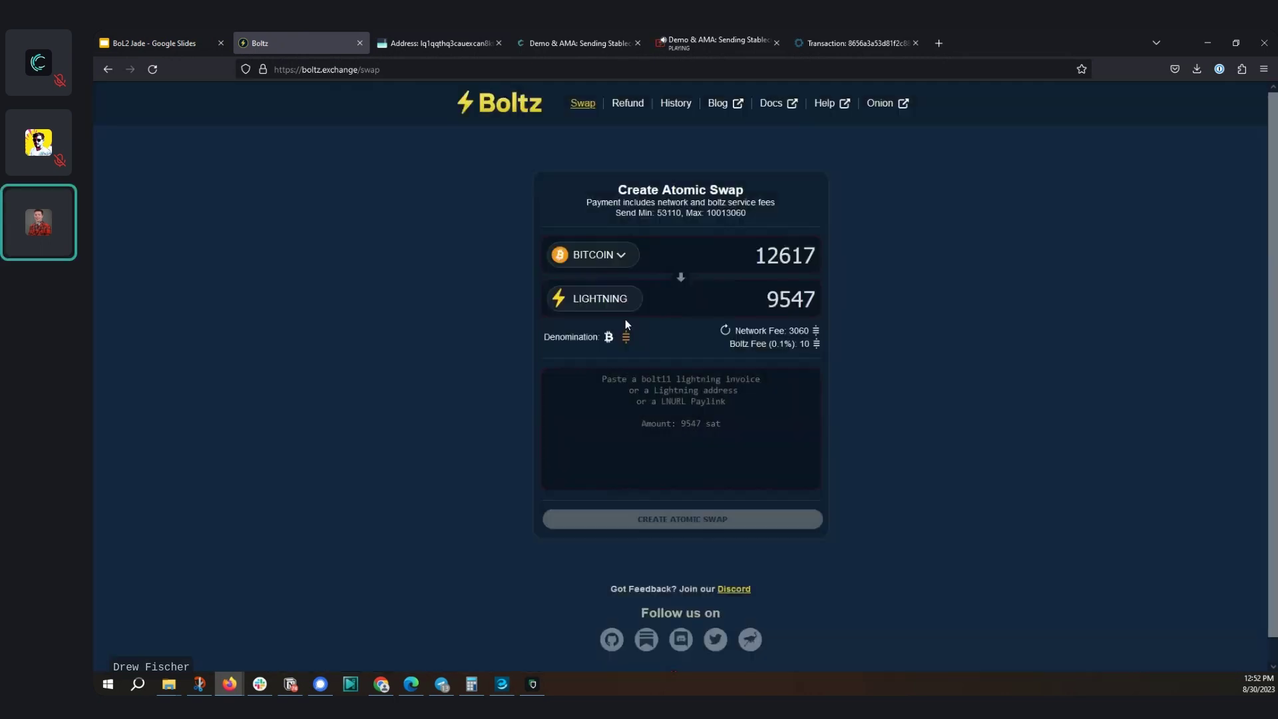
left_click(607, 259)
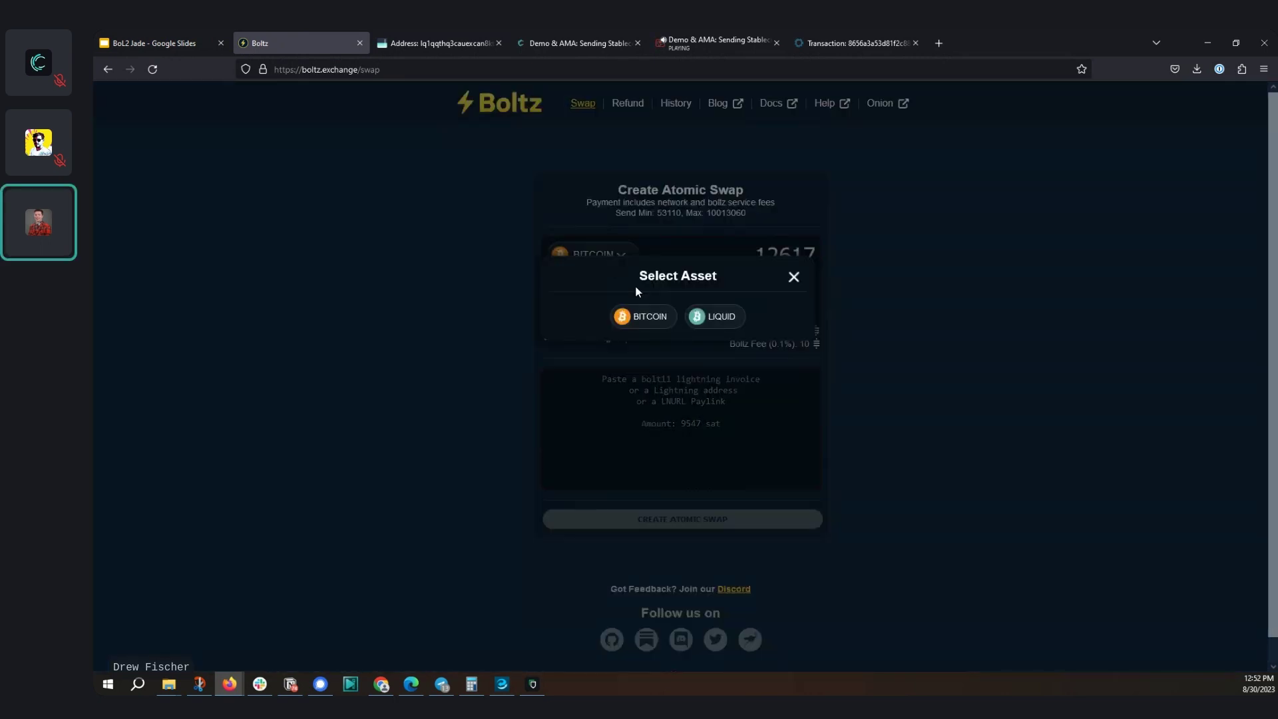
left_click(717, 323)
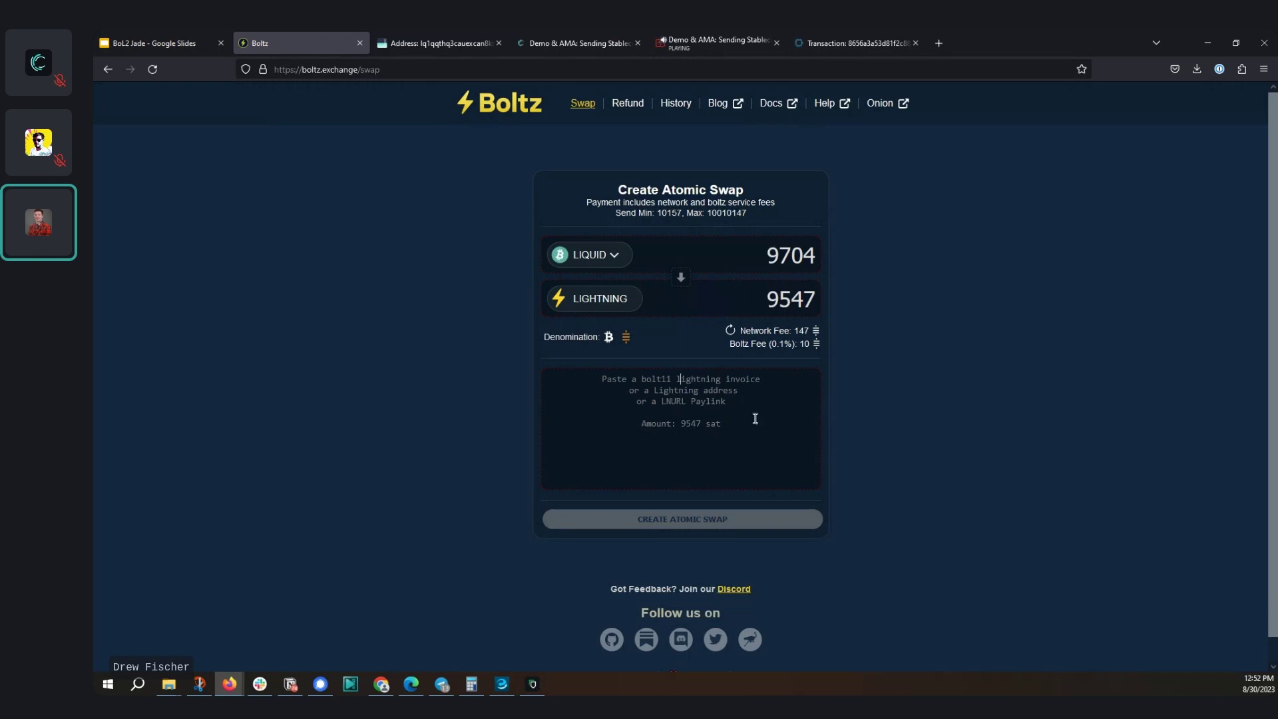
left_click(710, 404)
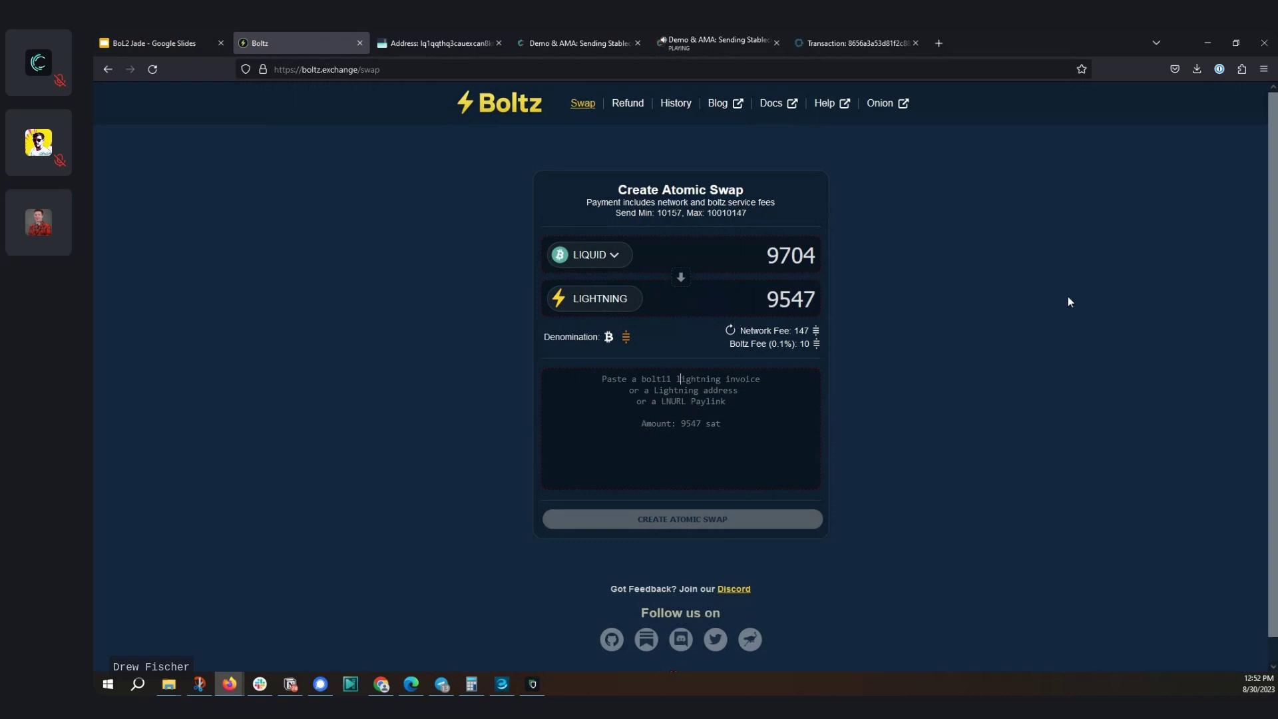
Search Google for 'sideshift' in a new tab, glance at sideshift.com, and return to the results
left_click(941, 42)
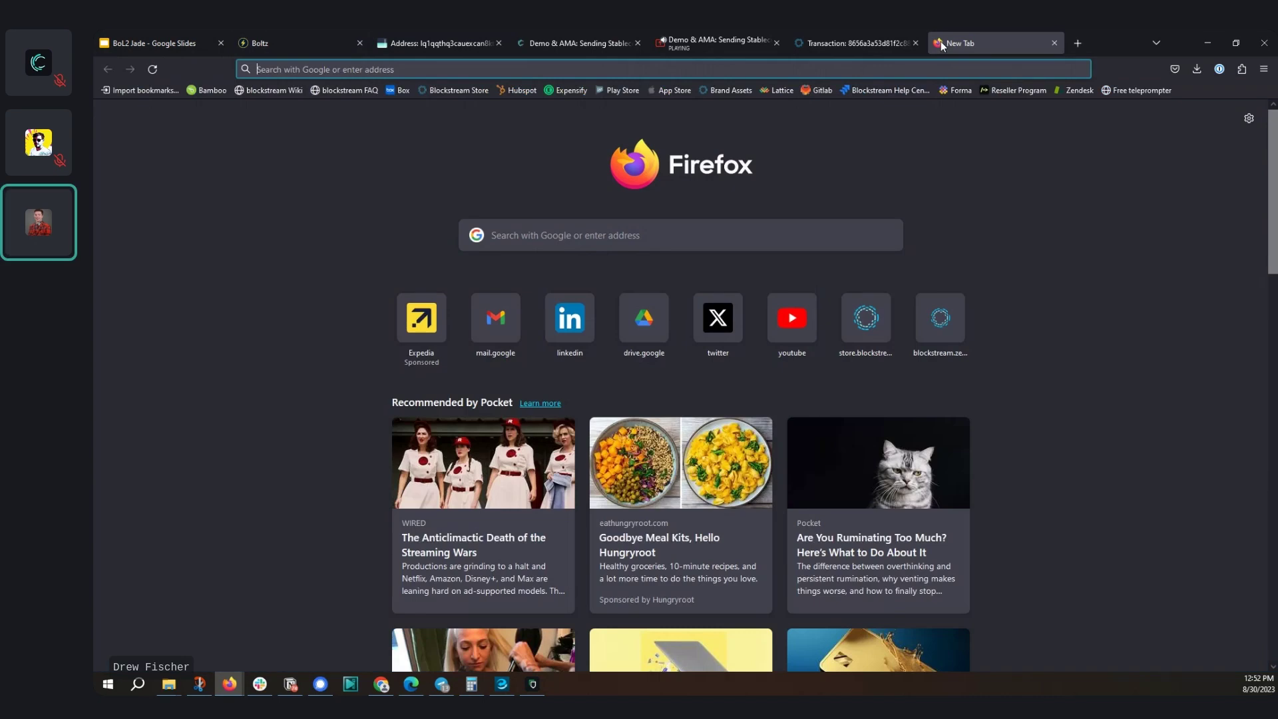
type("sides")
type("hift")
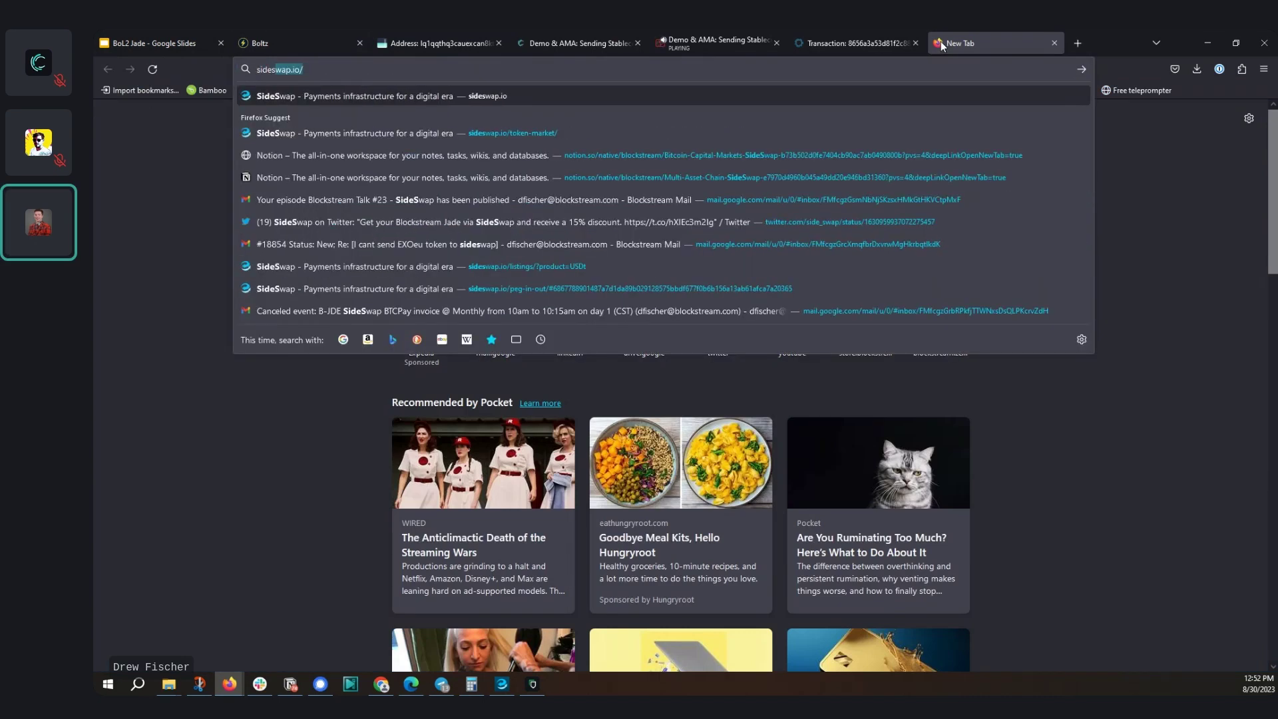
key("Return")
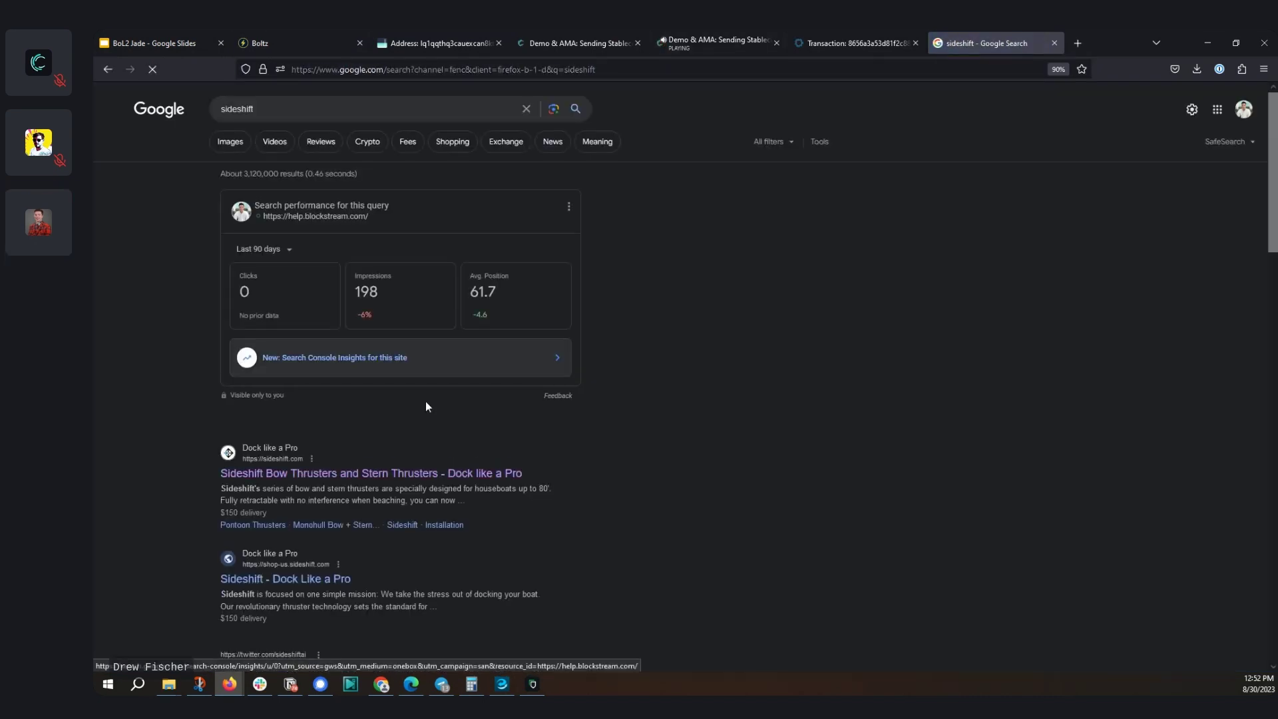
left_click(393, 477)
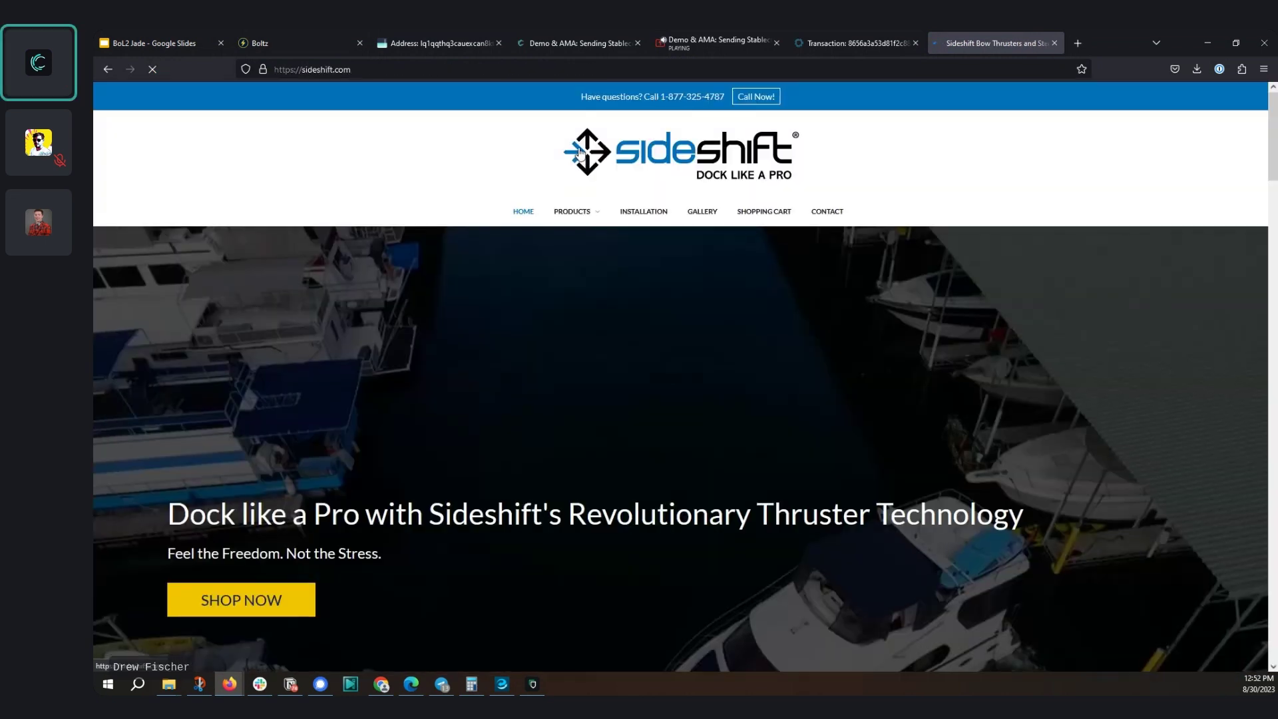
scroll(621, 200, "down", 1)
scroll(621, 199, "up", 2)
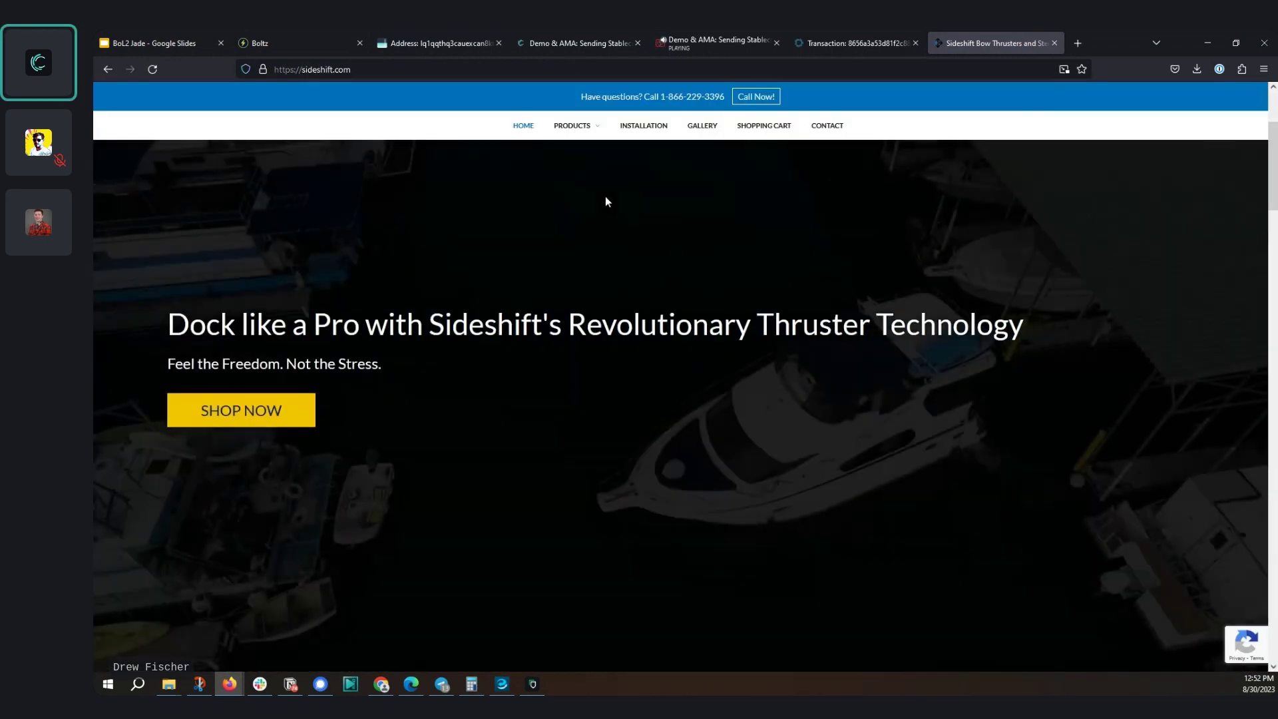
key("alt+Left")
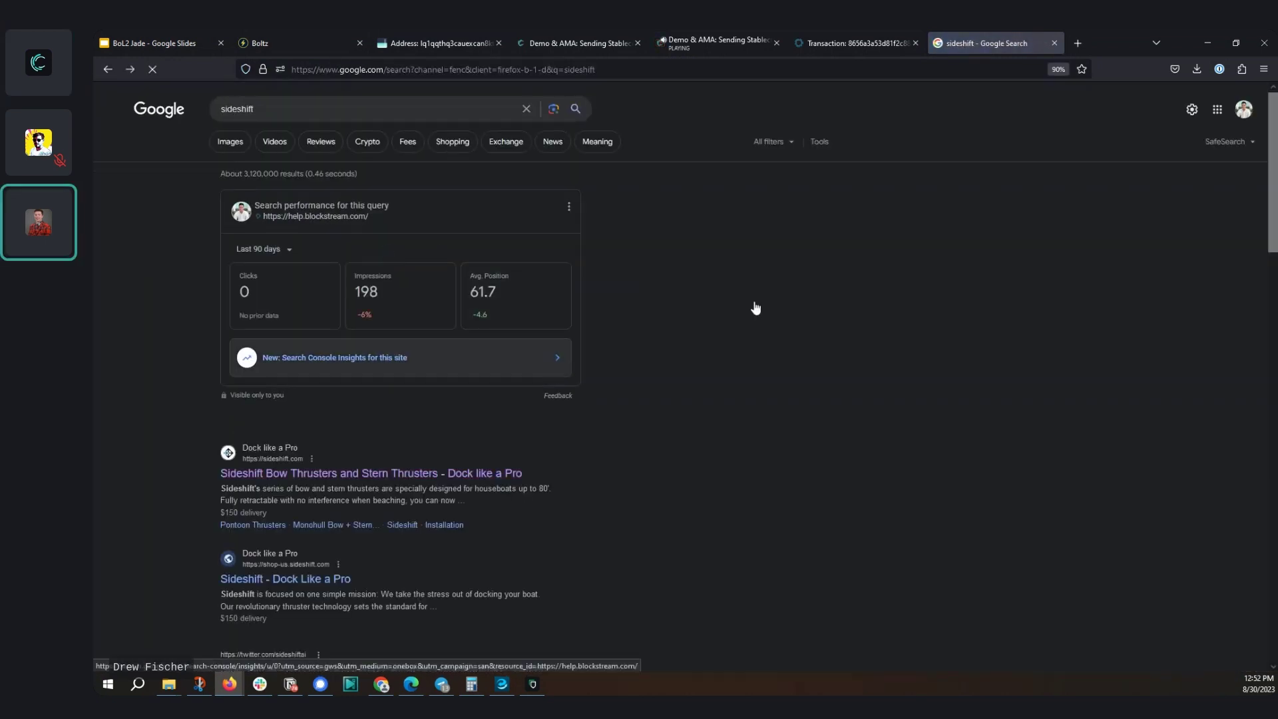
scroll(980, 183, "down", 2)
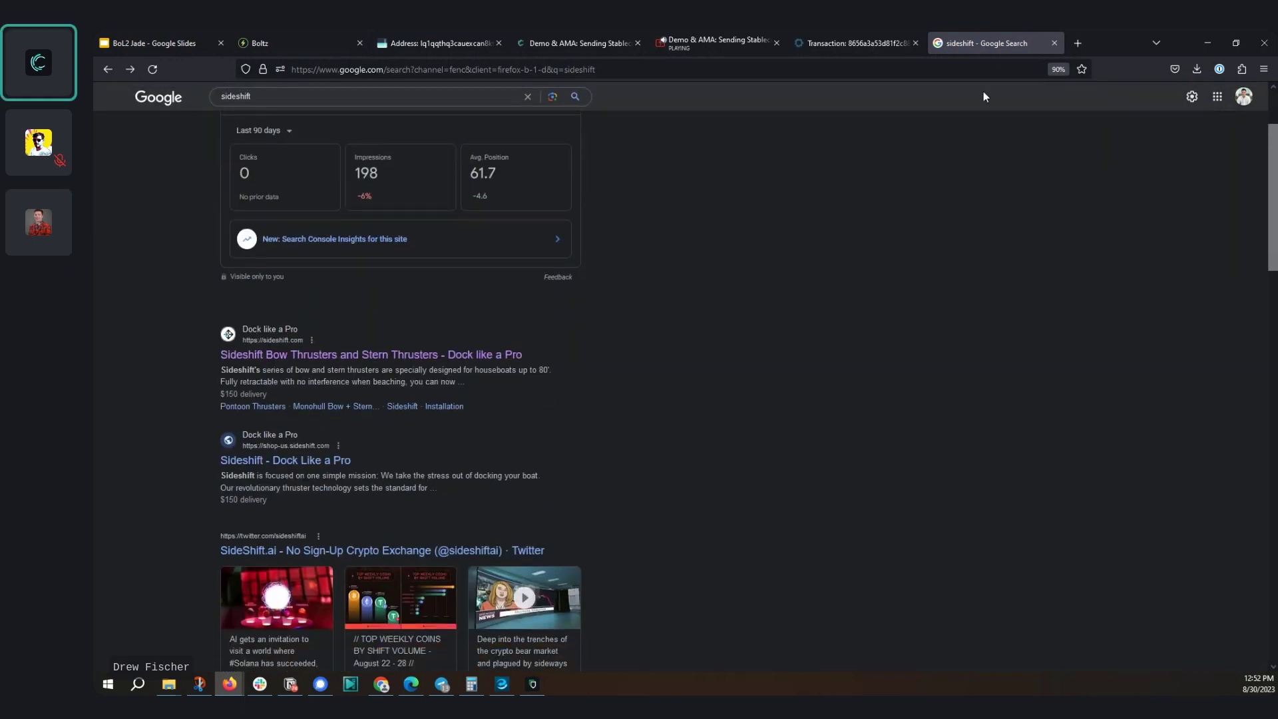
Close the sideshift search tab, check the Blockstream Green wallet, then return to the BoL2 Jade slide deck
left_click(1052, 43)
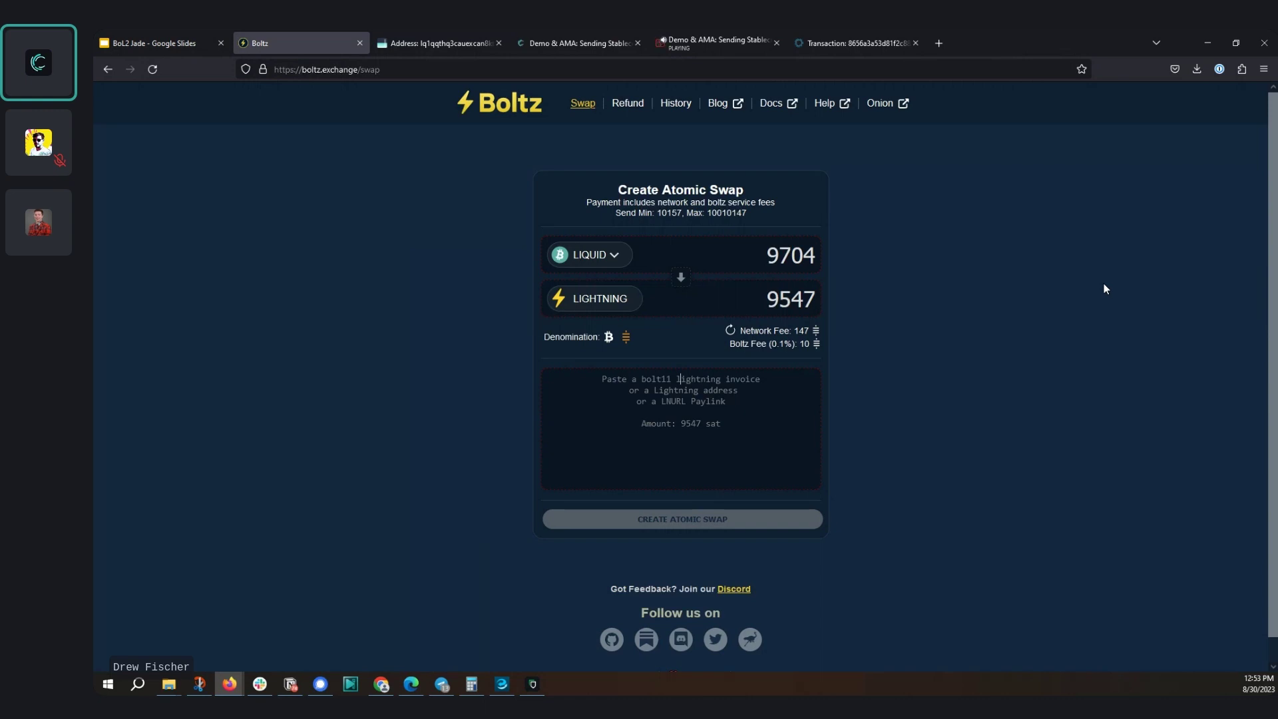
key("alt+Tab")
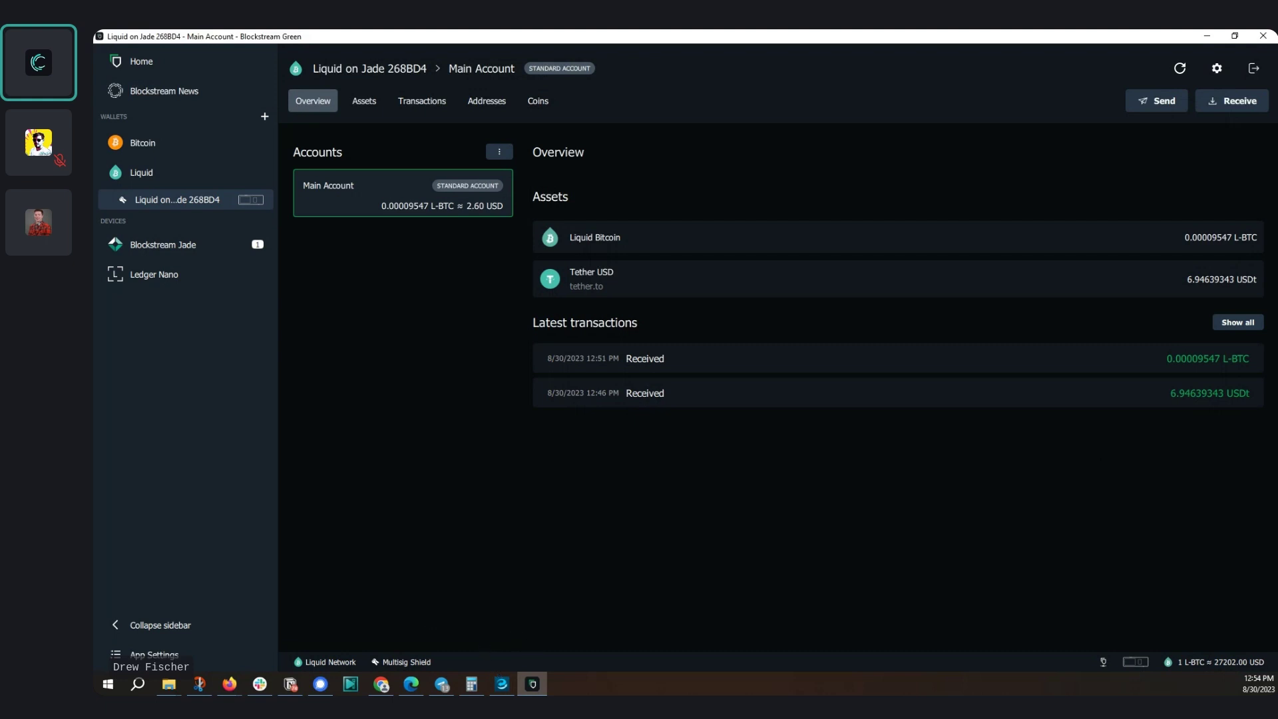
key("alt+Tab")
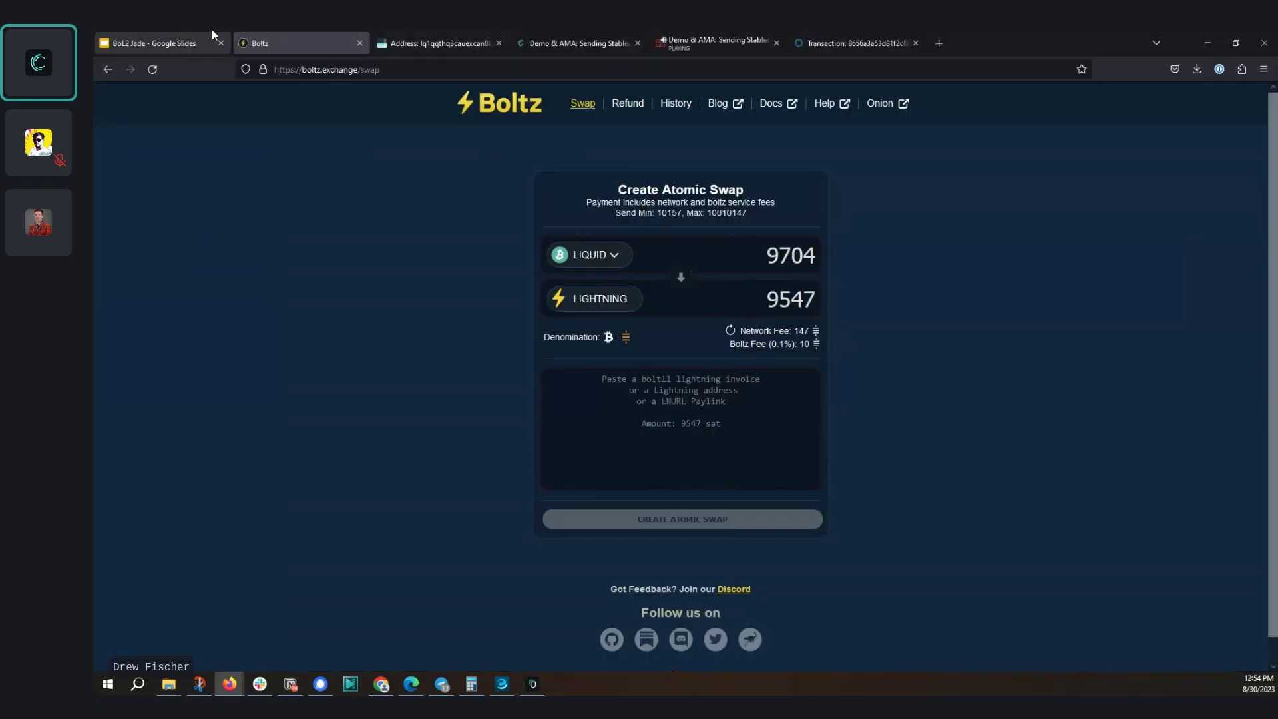
left_click(198, 34)
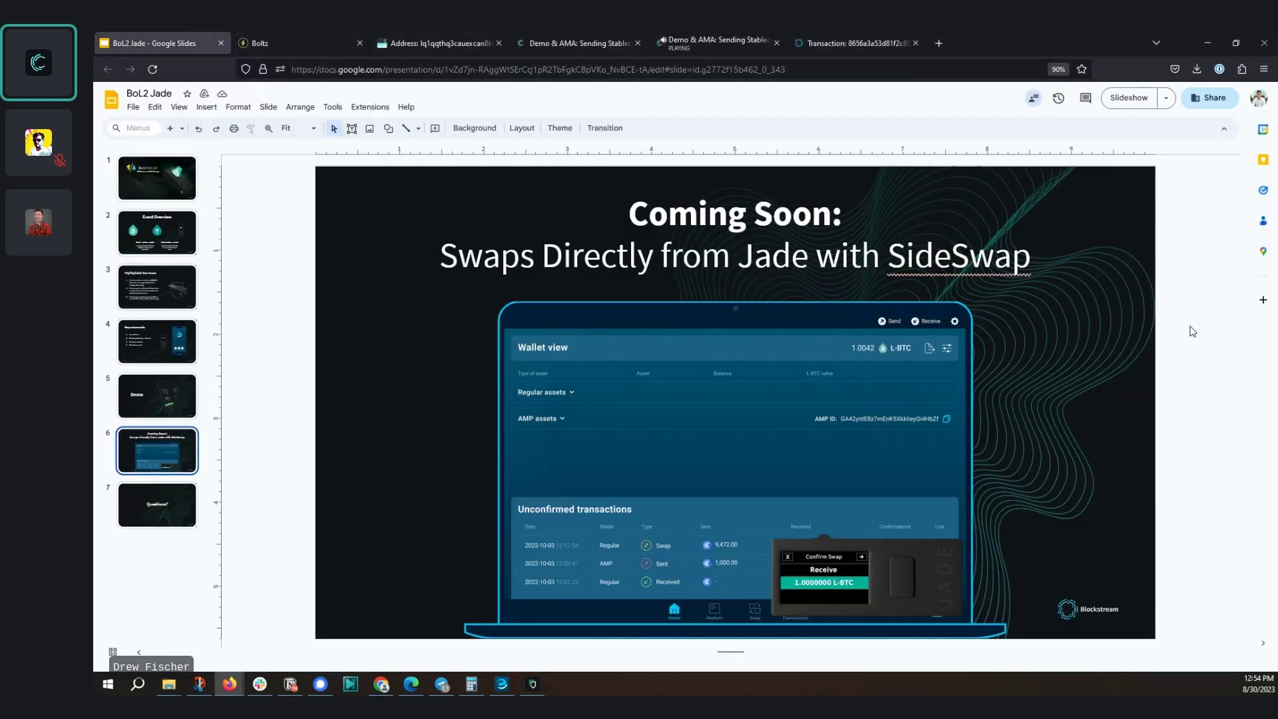